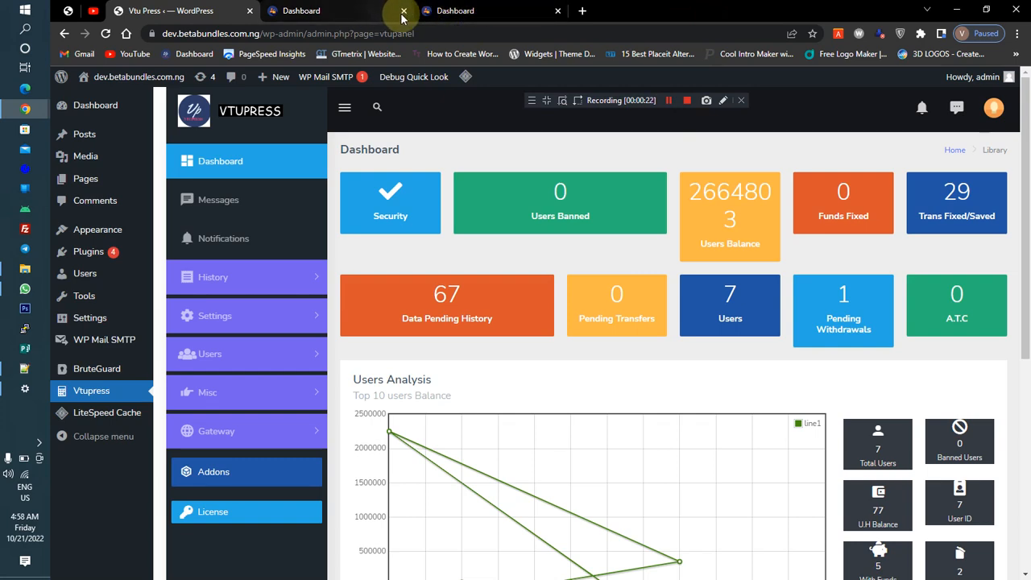
Close the duplicate tab and reload the user account dashboard
{"action": "left_click", "coordinate": [404, 11]}
{"action": "left_click", "coordinate": [333, 13]}
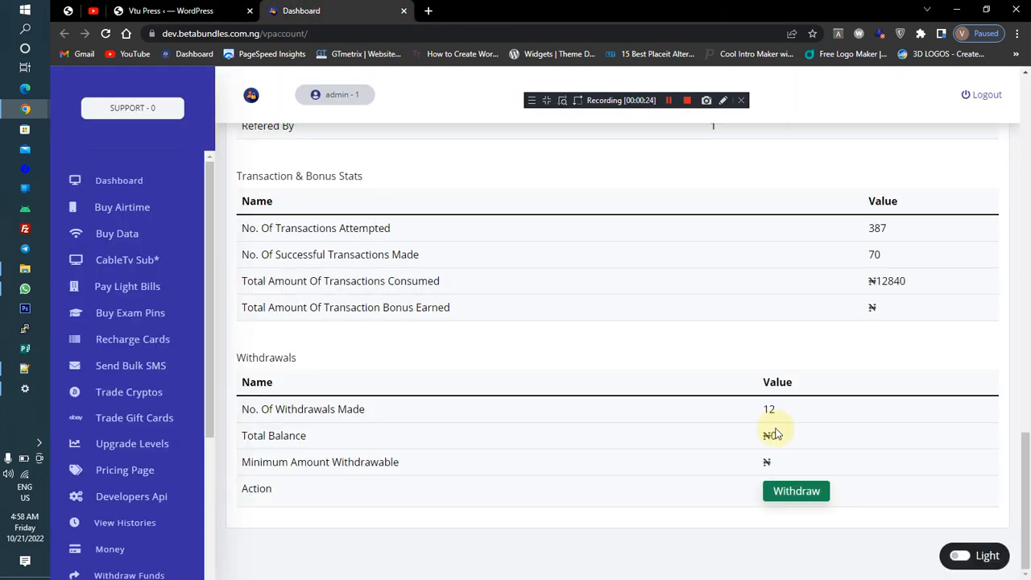
{"action": "left_click_drag", "start_coordinate": [1021, 534], "coordinate": [1019, 162]}
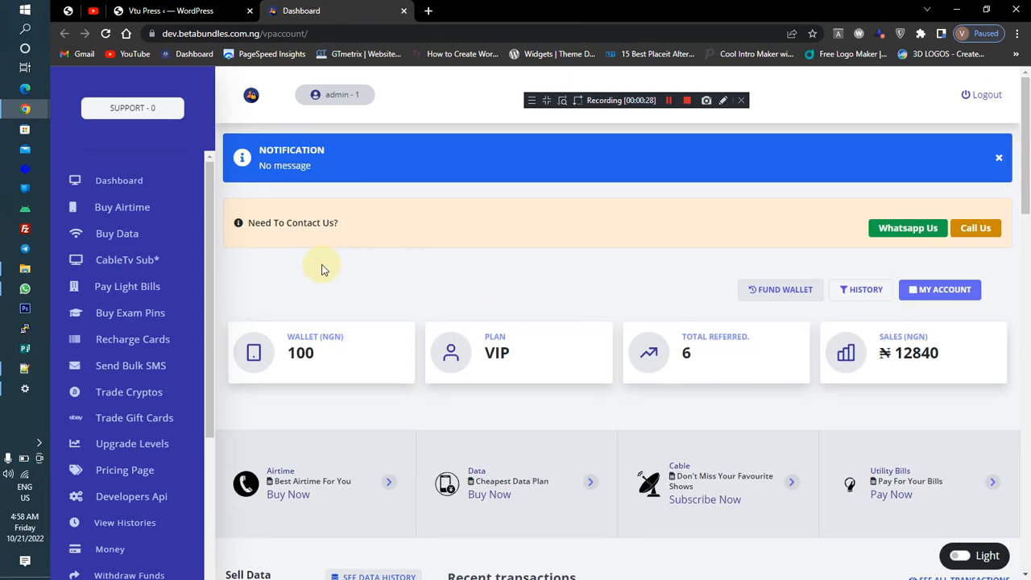
{"action": "left_click", "coordinate": [106, 33]}
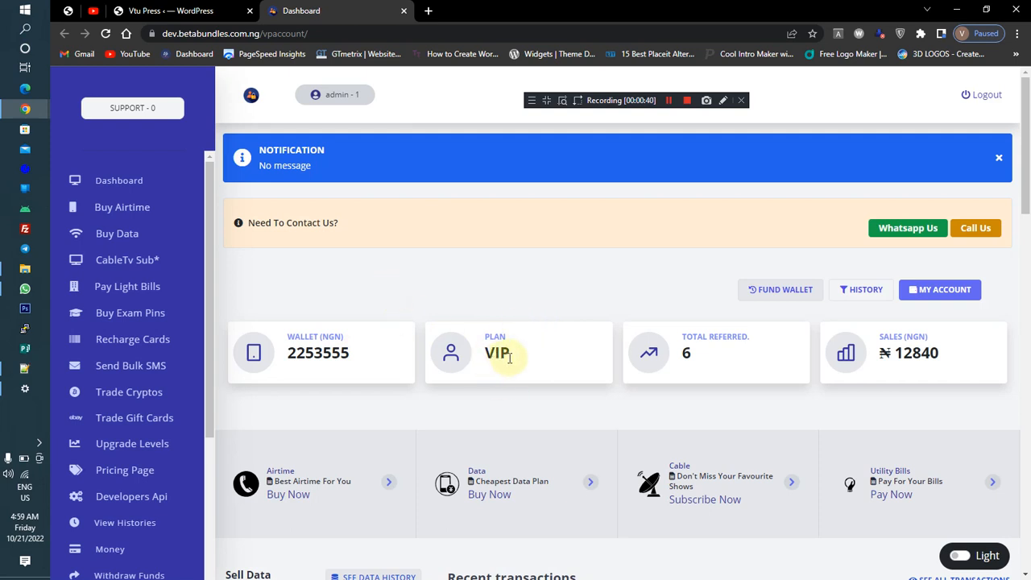
Open the Users Packages settings in the VTUPress admin and select the VIP level
{"action": "left_click", "coordinate": [183, 10]}
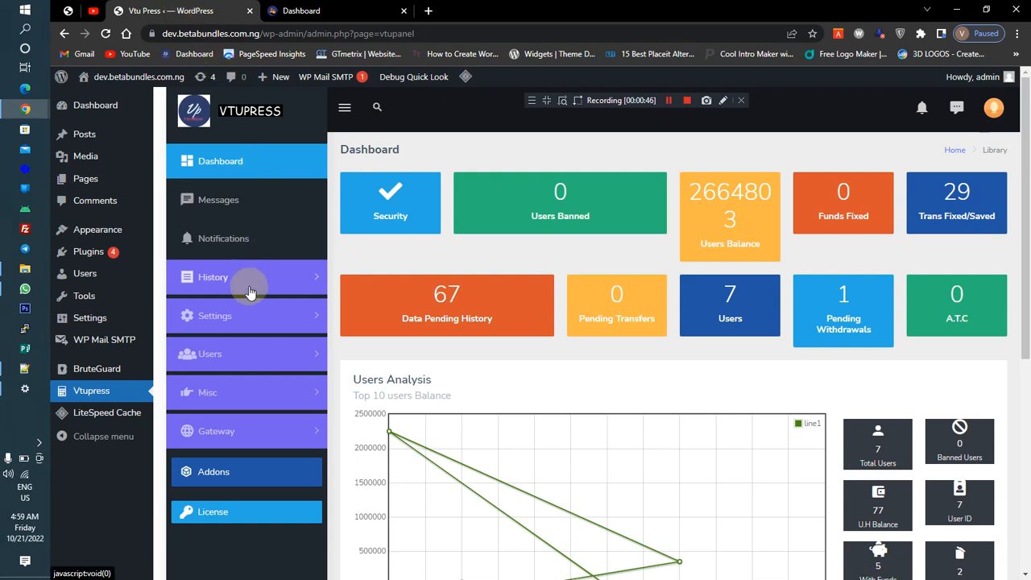
{"action": "left_click", "coordinate": [246, 322]}
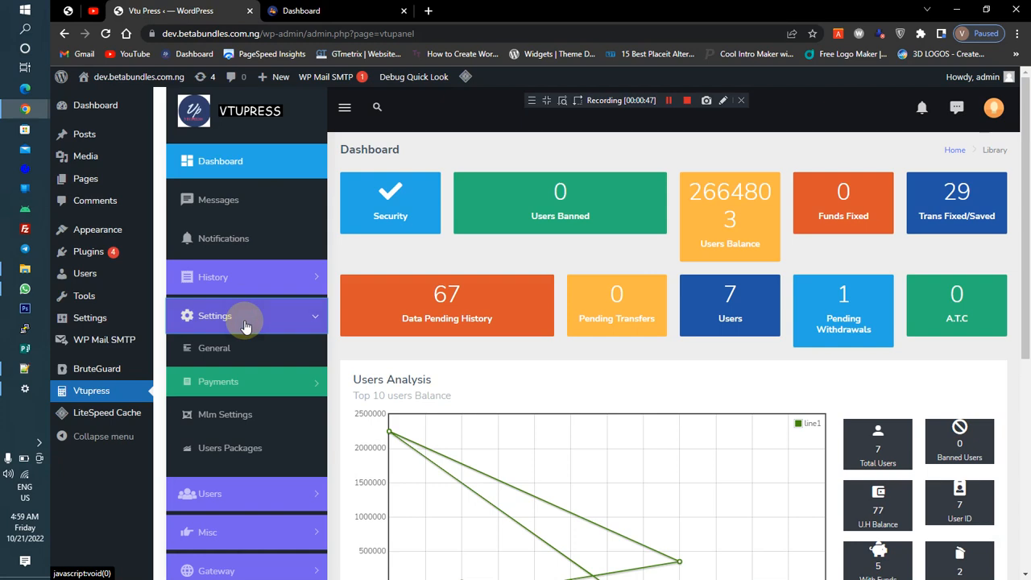
{"action": "left_click", "coordinate": [238, 452]}
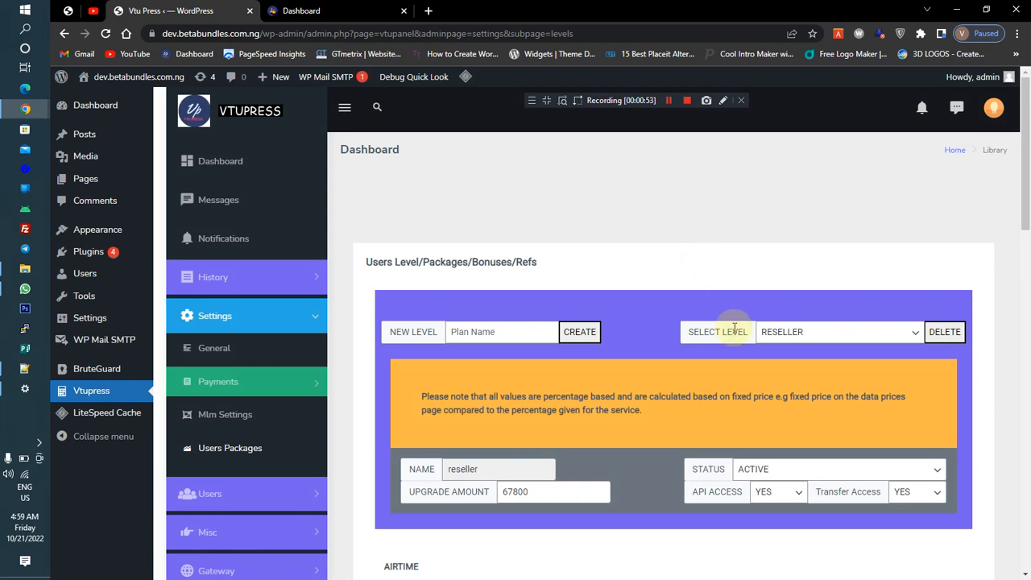
{"action": "left_click", "coordinate": [476, 335]}
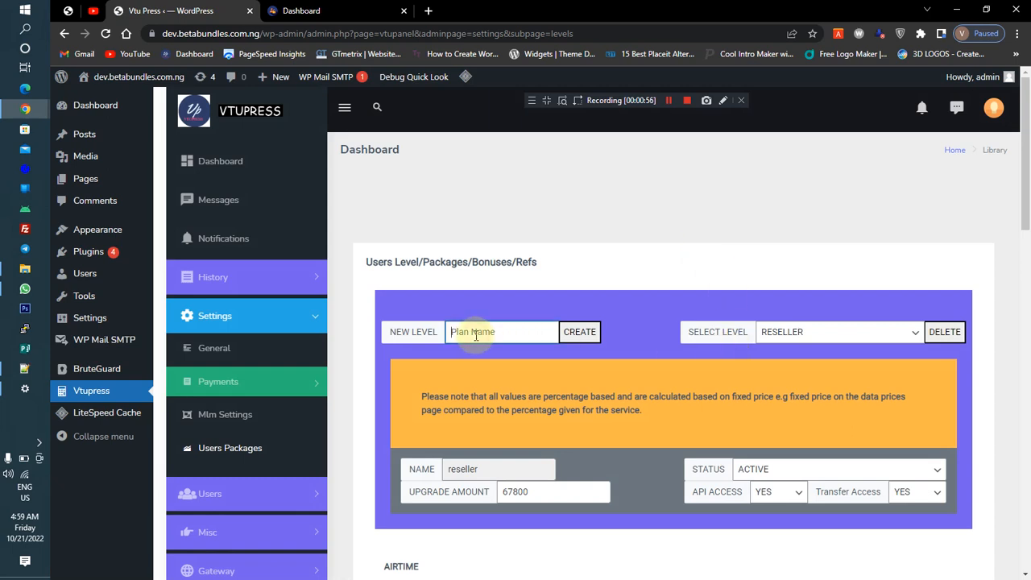
{"action": "left_click", "coordinate": [829, 334]}
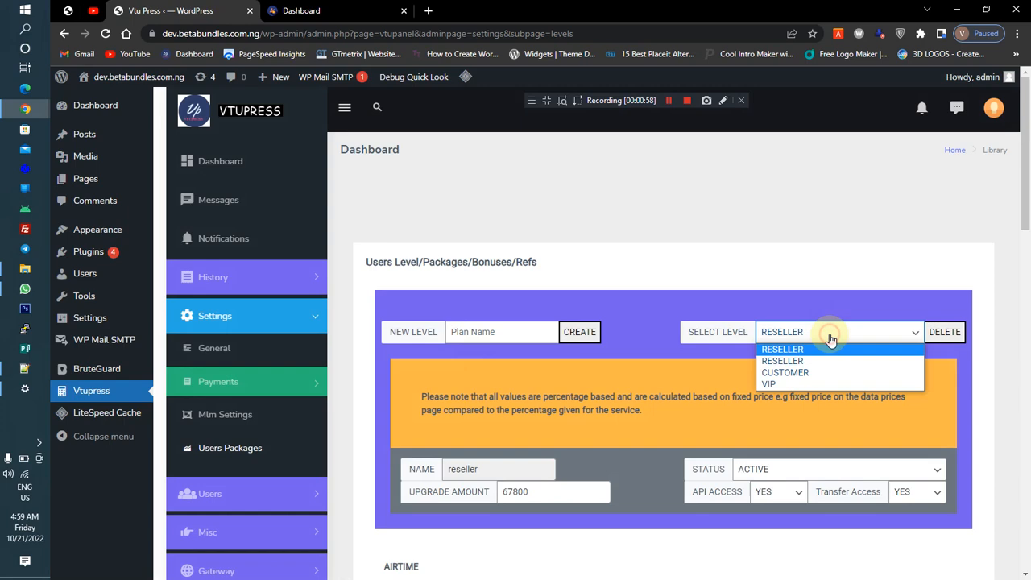
{"action": "left_click", "coordinate": [808, 386]}
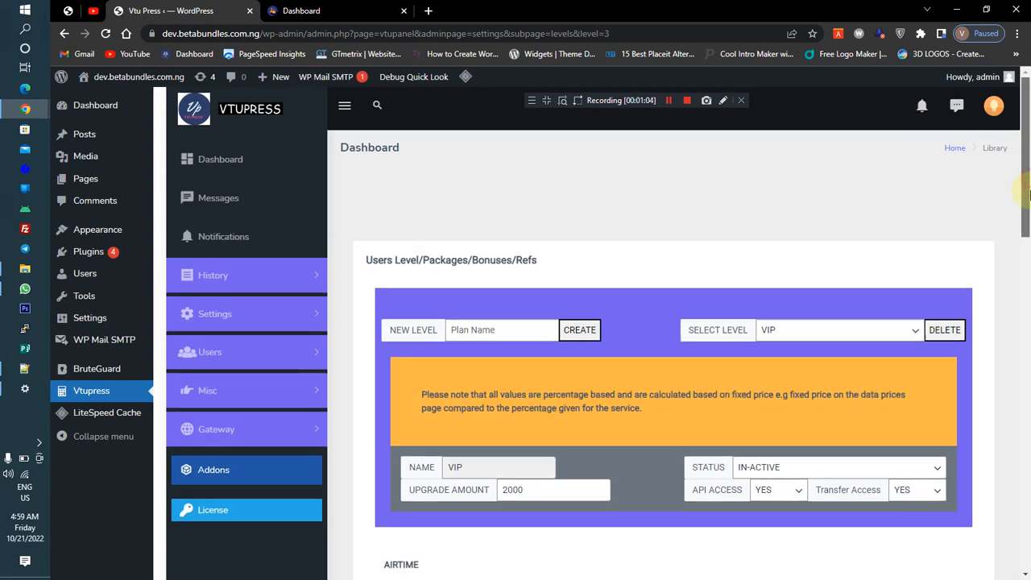
{"action": "left_click_drag", "start_coordinate": [1029, 194], "coordinate": [1025, 278]}
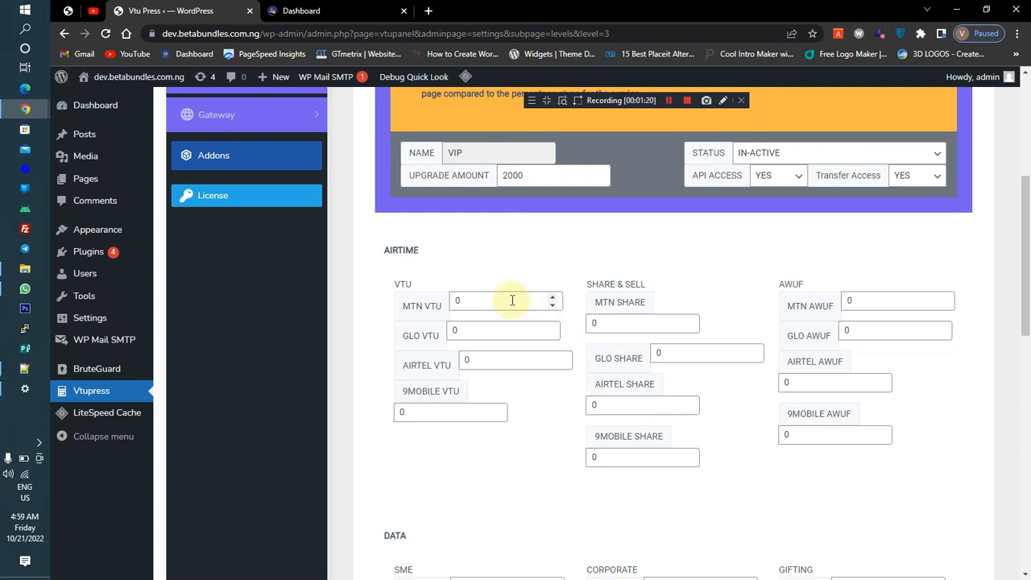
Review the VIP level's name, upgrade amount and status fields
{"action": "left_click_drag", "start_coordinate": [1021, 306], "coordinate": [1023, 237]}
{"action": "left_click", "coordinate": [252, 229]}
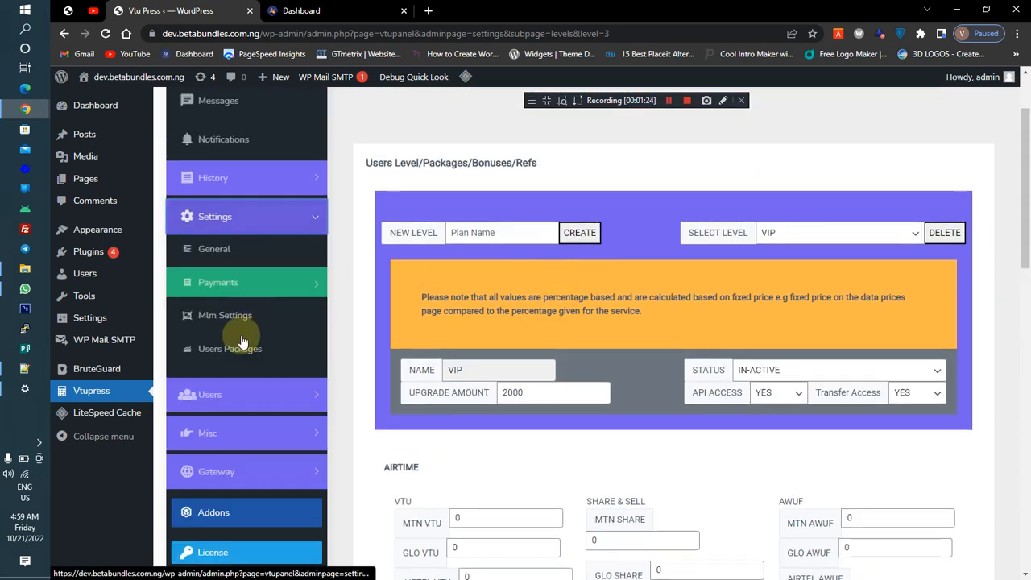
{"action": "left_click", "coordinate": [264, 223]}
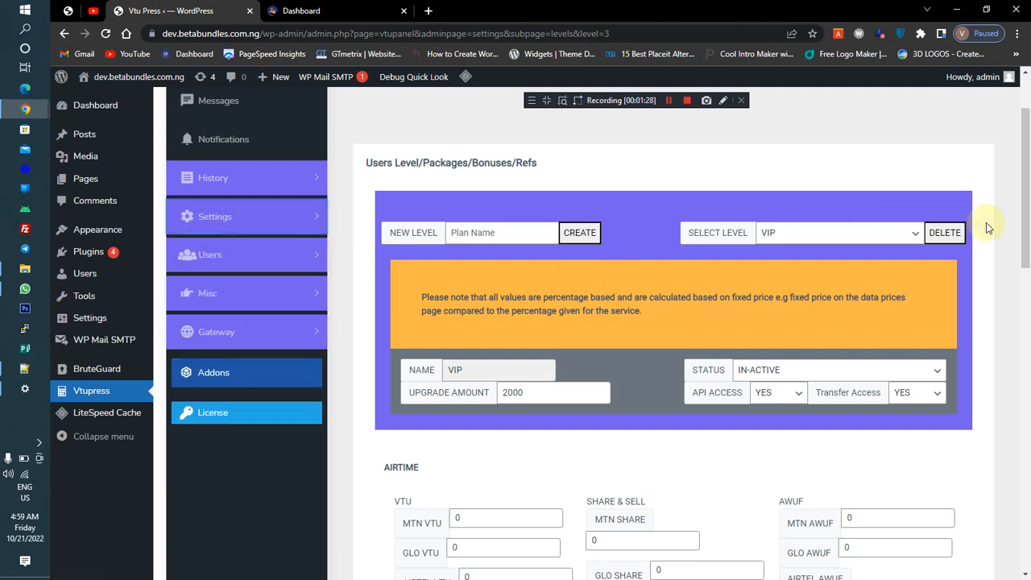
{"action": "left_click_drag", "start_coordinate": [1025, 265], "coordinate": [1026, 330]}
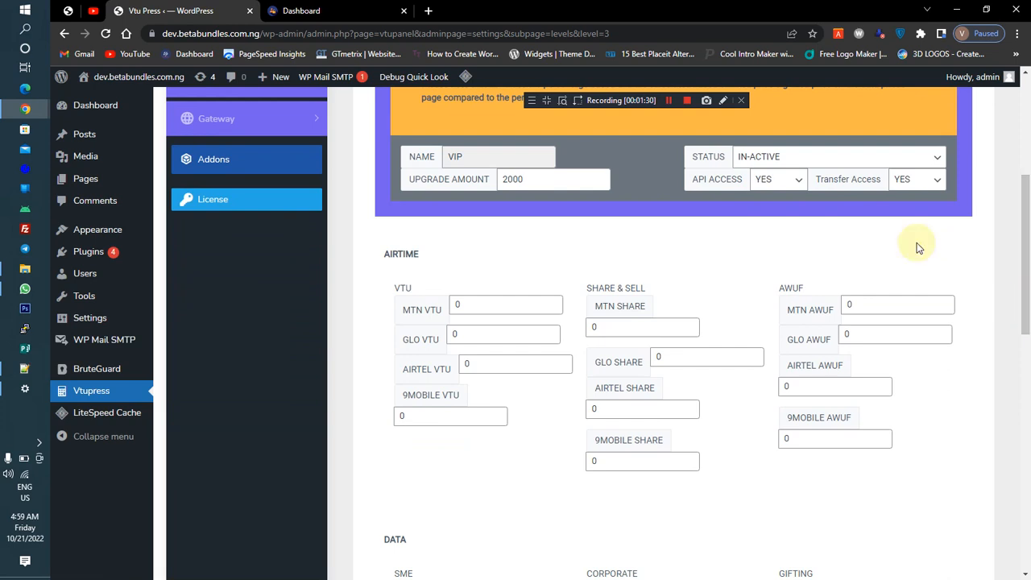
{"action": "left_click", "coordinate": [520, 178]}
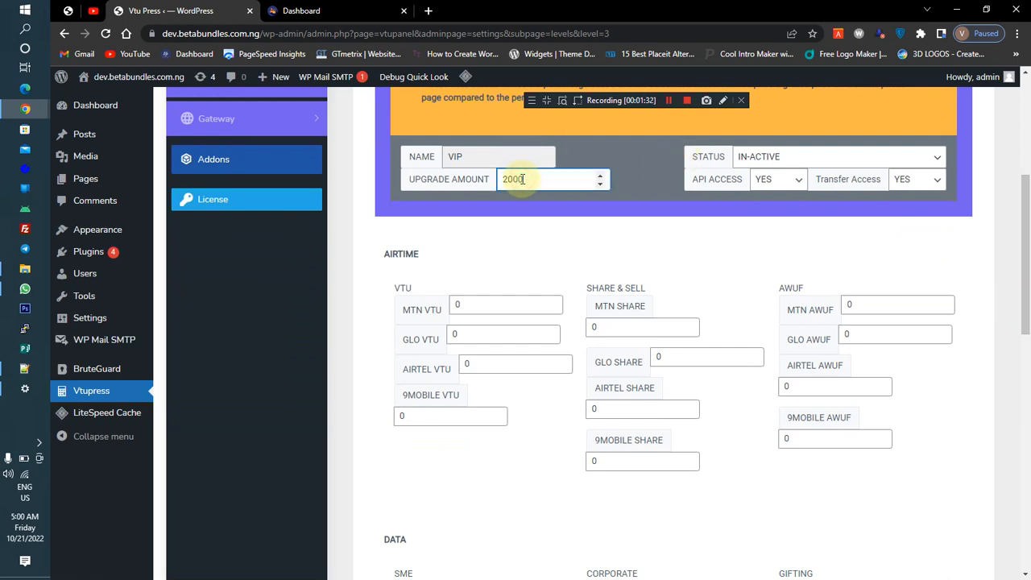
{"action": "left_click", "coordinate": [465, 159]}
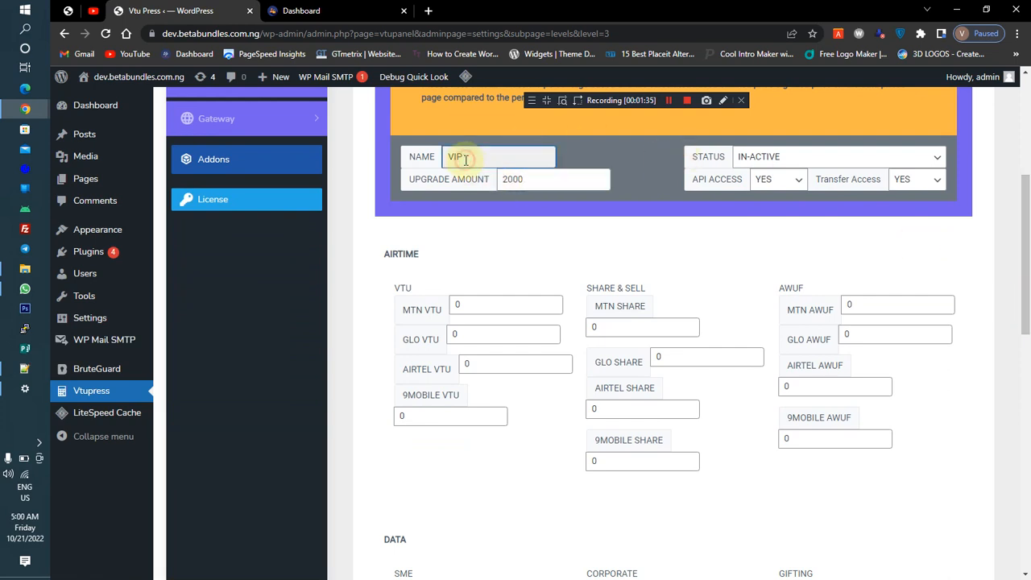
{"action": "left_click", "coordinate": [638, 213]}
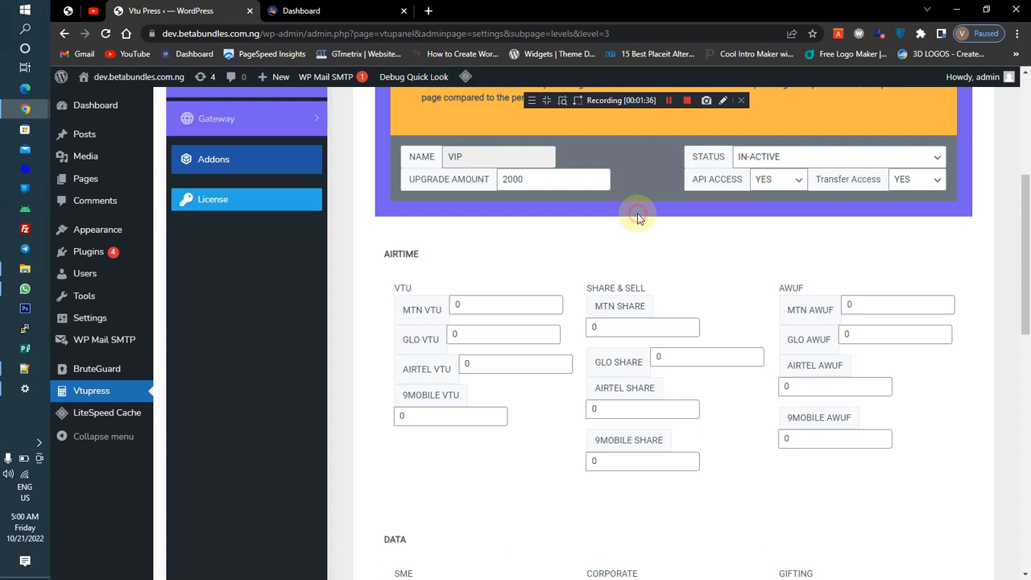
{"action": "left_click", "coordinate": [742, 161]}
{"action": "left_click", "coordinate": [753, 162]}
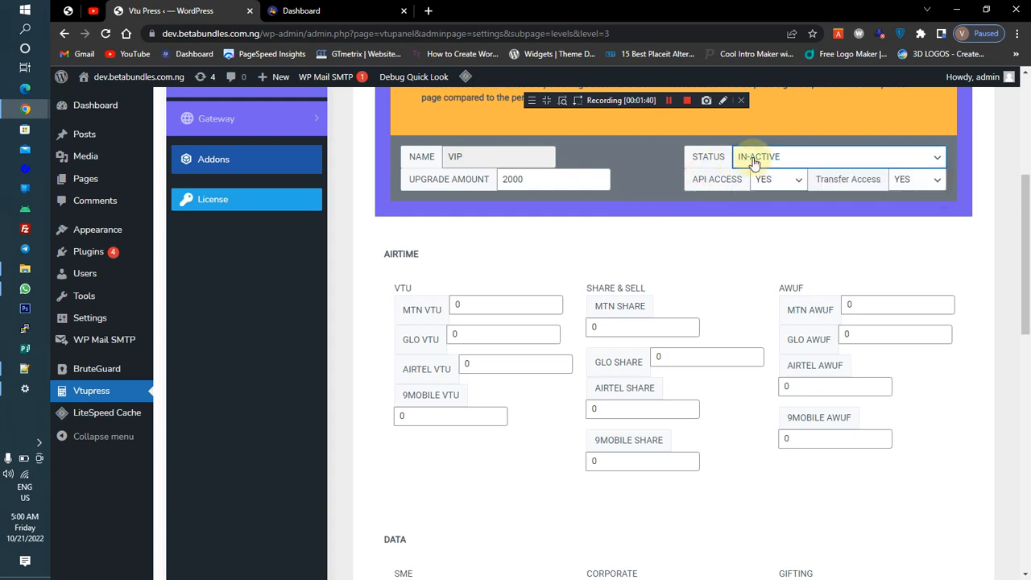
{"action": "left_click", "coordinate": [754, 162]}
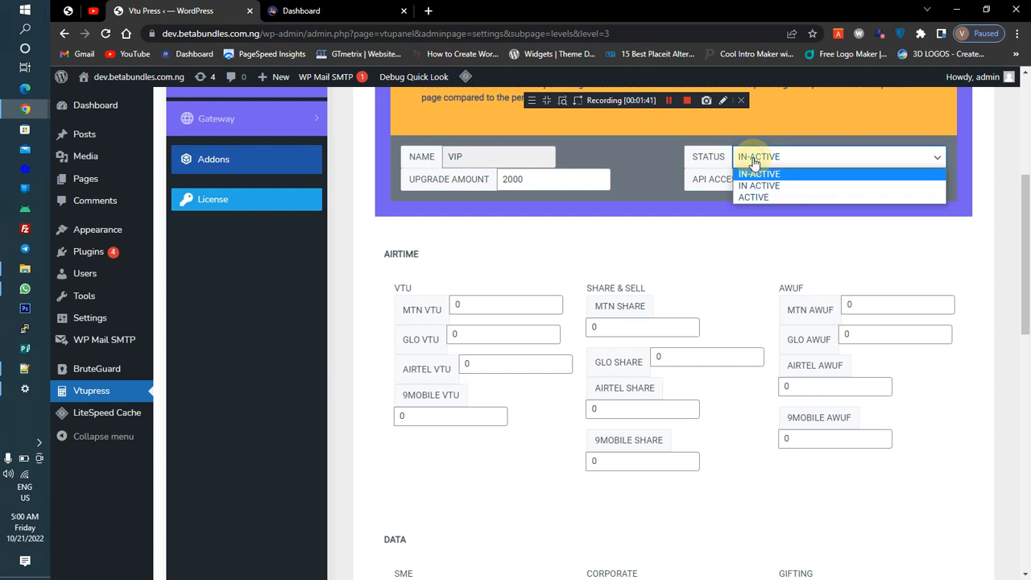
{"action": "left_click", "coordinate": [754, 163]}
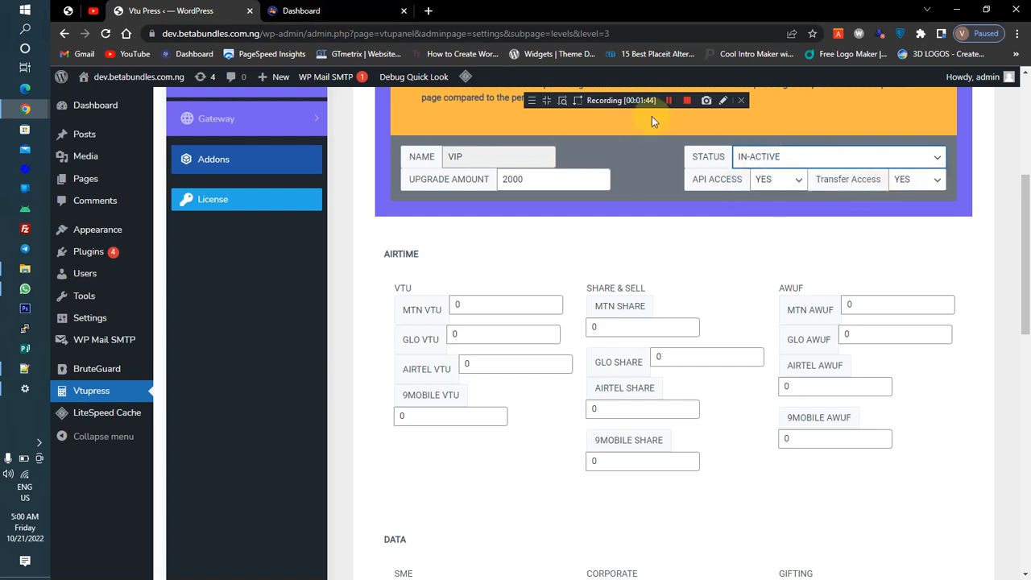
Open the Upgrade Levels page in the user dashboard
{"action": "left_click", "coordinate": [305, 12]}
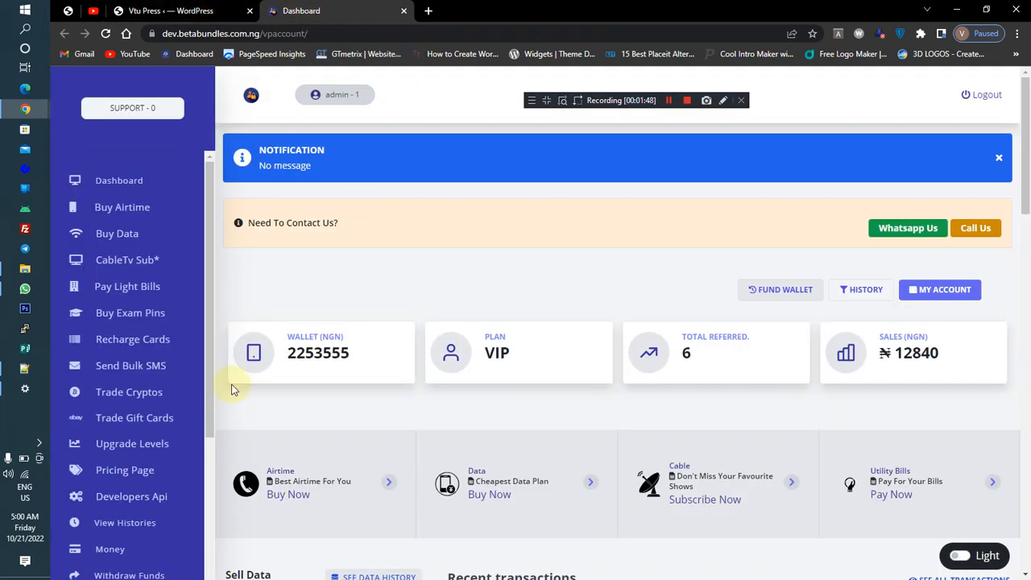
{"action": "left_click_drag", "start_coordinate": [208, 391], "coordinate": [214, 472]}
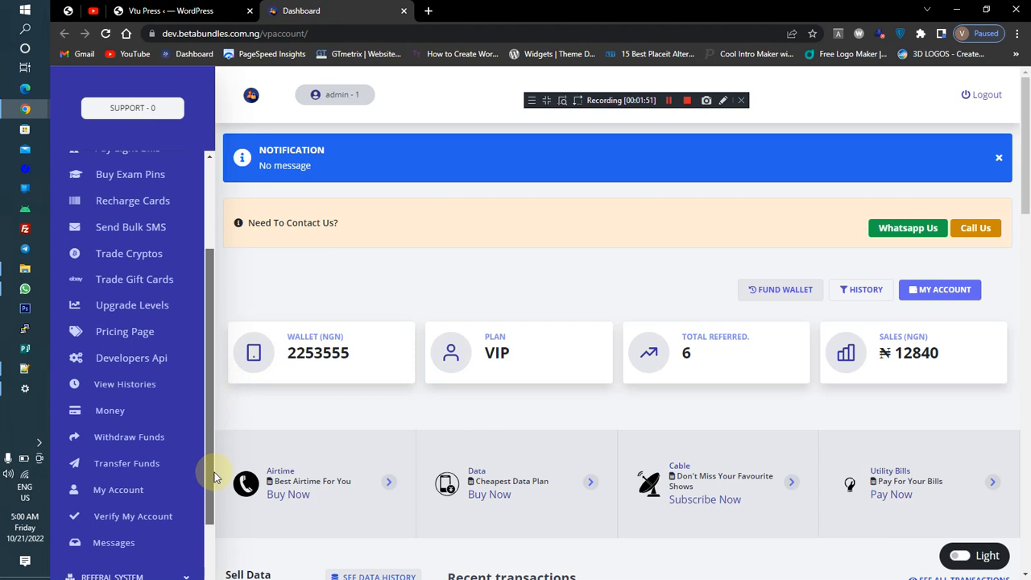
{"action": "left_click", "coordinate": [129, 305]}
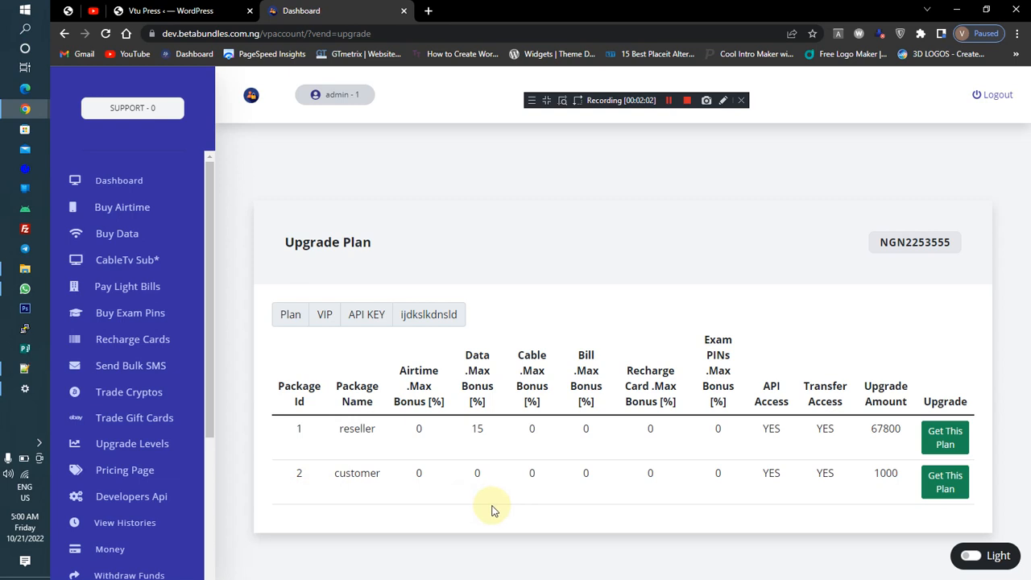
Set the VIP level's status to ACTIVE and update the VIP level
{"action": "left_click", "coordinate": [201, 10]}
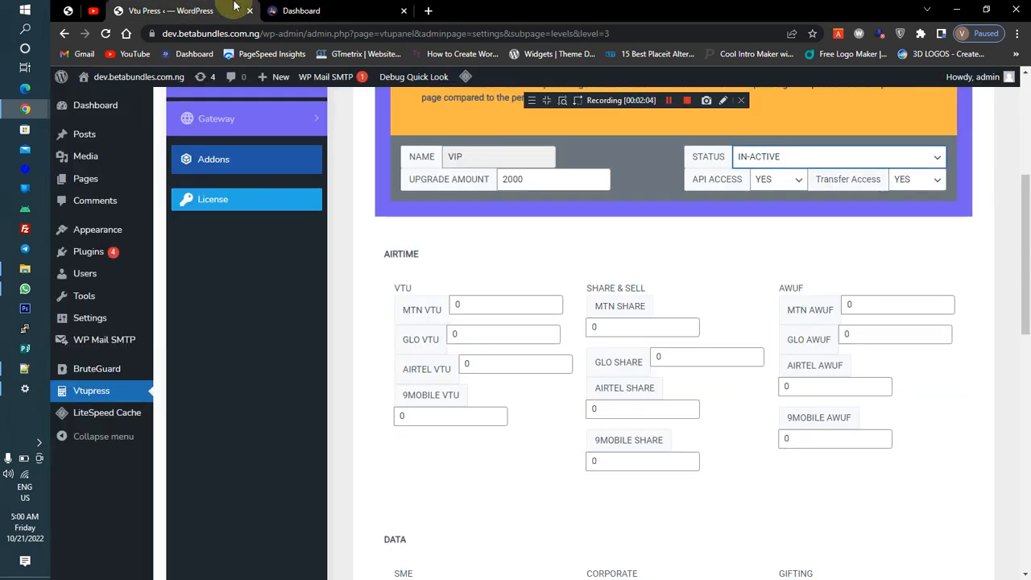
{"action": "left_click", "coordinate": [759, 158]}
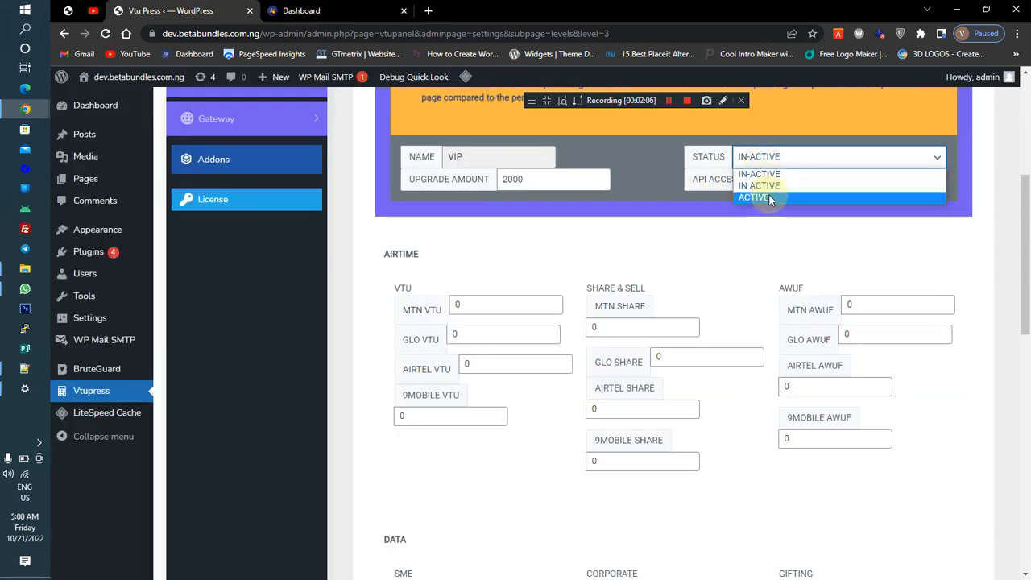
{"action": "left_click", "coordinate": [766, 198]}
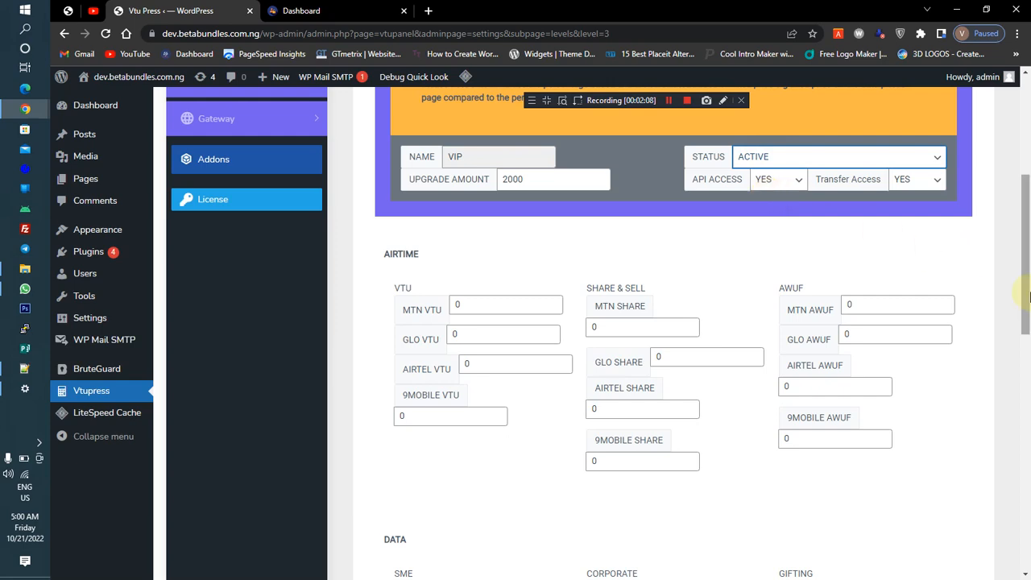
{"action": "left_click_drag", "start_coordinate": [1026, 266], "coordinate": [1028, 541]}
{"action": "left_click", "coordinate": [471, 483]}
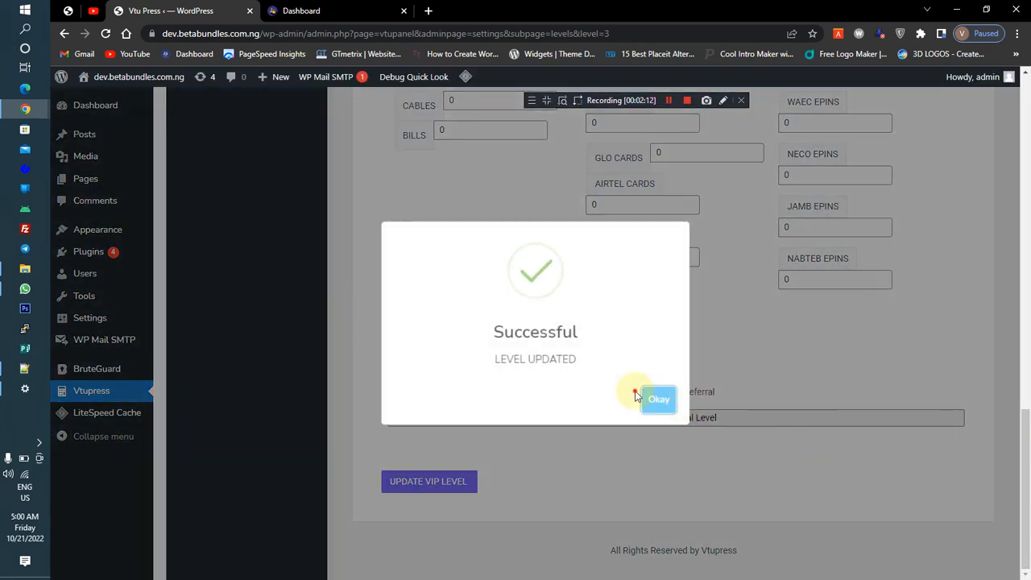
{"action": "left_click", "coordinate": [659, 401]}
Reload the user Upgrade Levels page to check the listed plans
{"action": "left_click", "coordinate": [300, 11]}
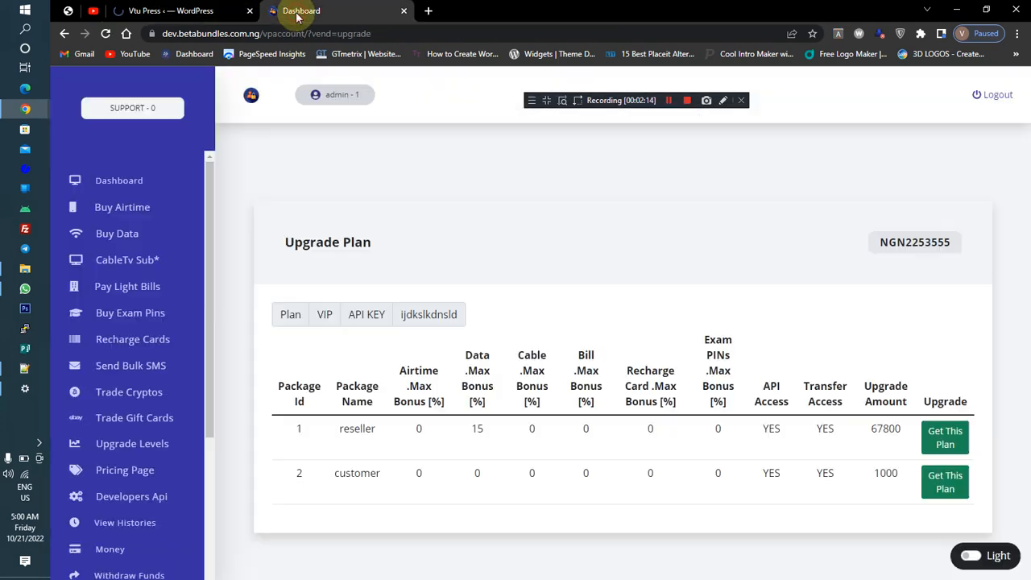
{"action": "left_click", "coordinate": [106, 34]}
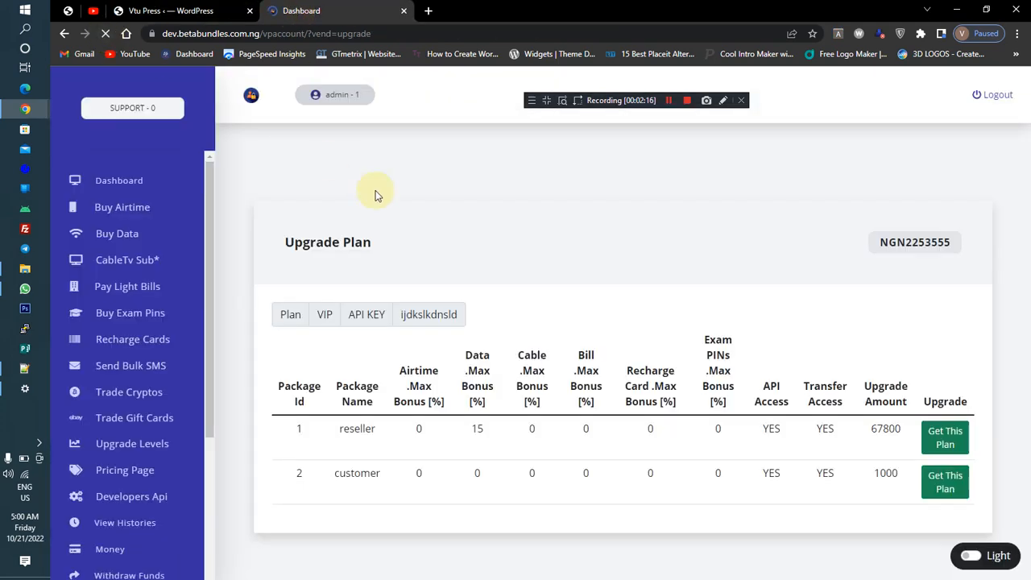
{"action": "left_click_drag", "start_coordinate": [1020, 344], "coordinate": [1028, 392]}
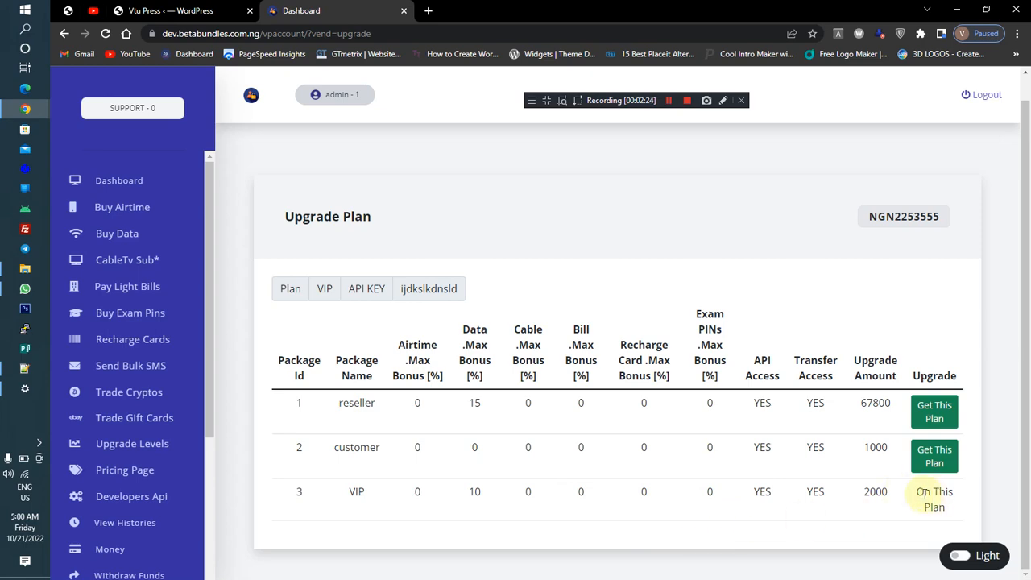
Create a new user level named Master
{"action": "left_click", "coordinate": [159, 13]}
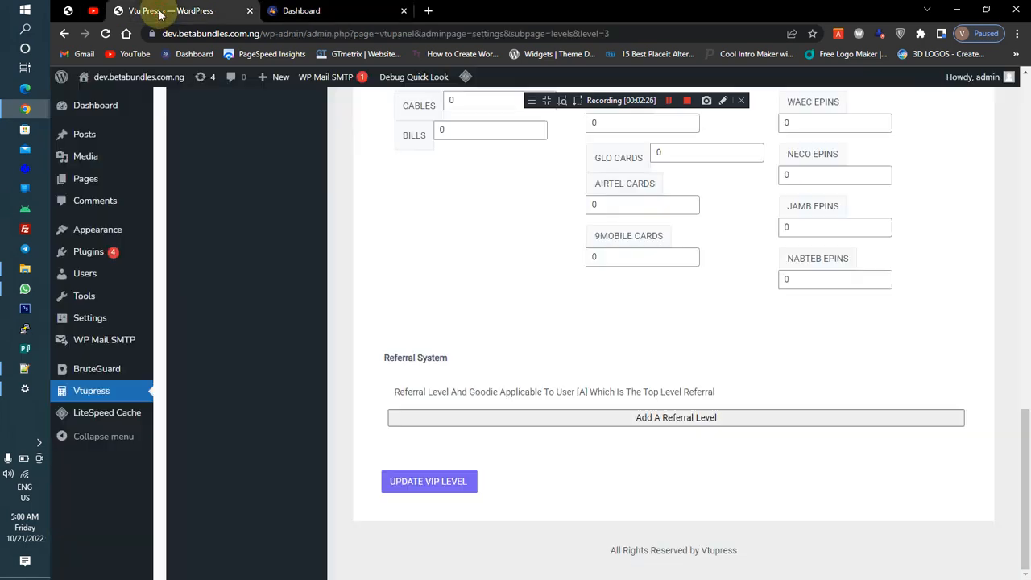
{"action": "left_click_drag", "start_coordinate": [1025, 464], "coordinate": [1025, 113]}
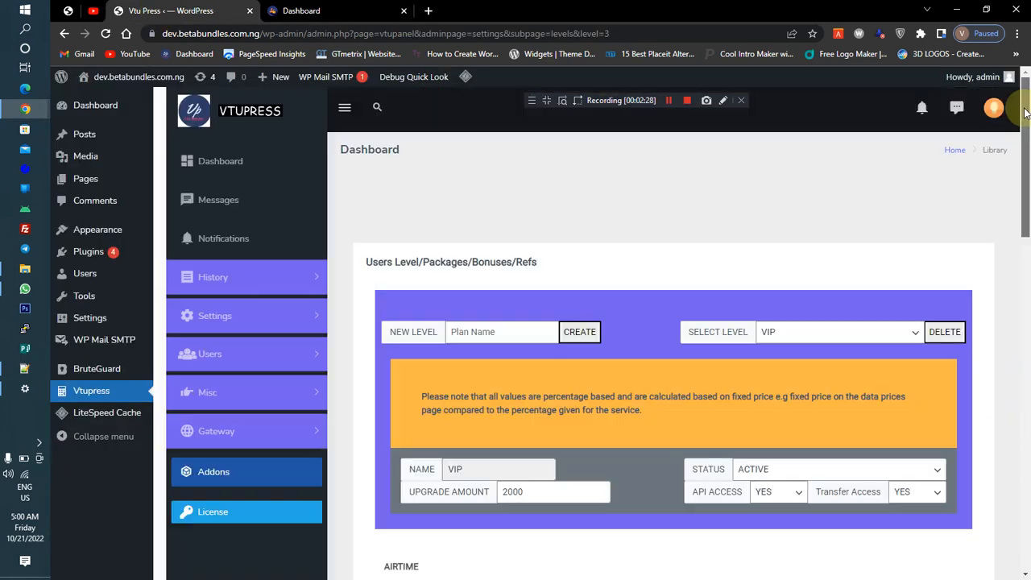
{"action": "left_click", "coordinate": [497, 330]}
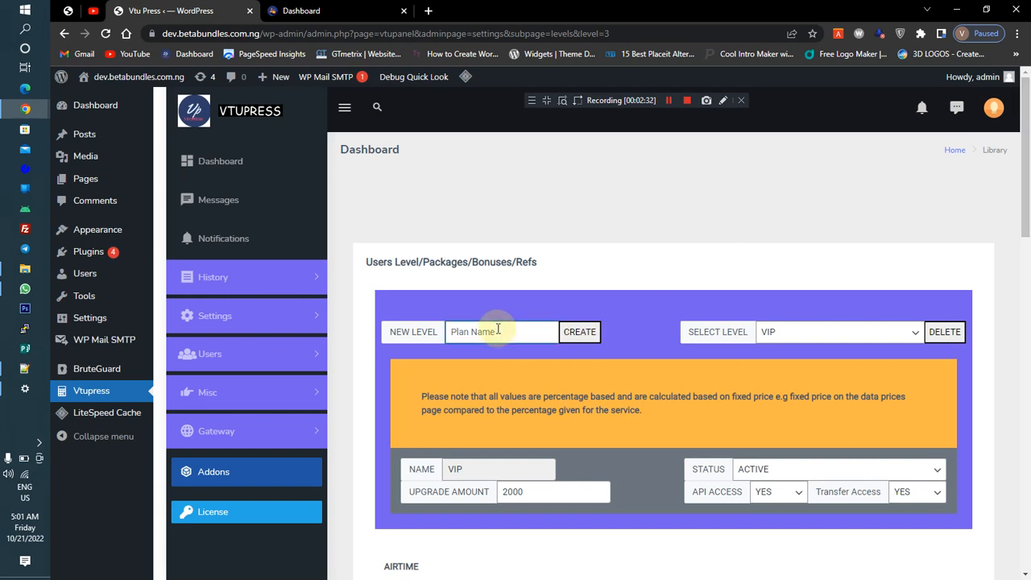
{"action": "type", "text": "Master"}
{"action": "left_click", "coordinate": [579, 333]}
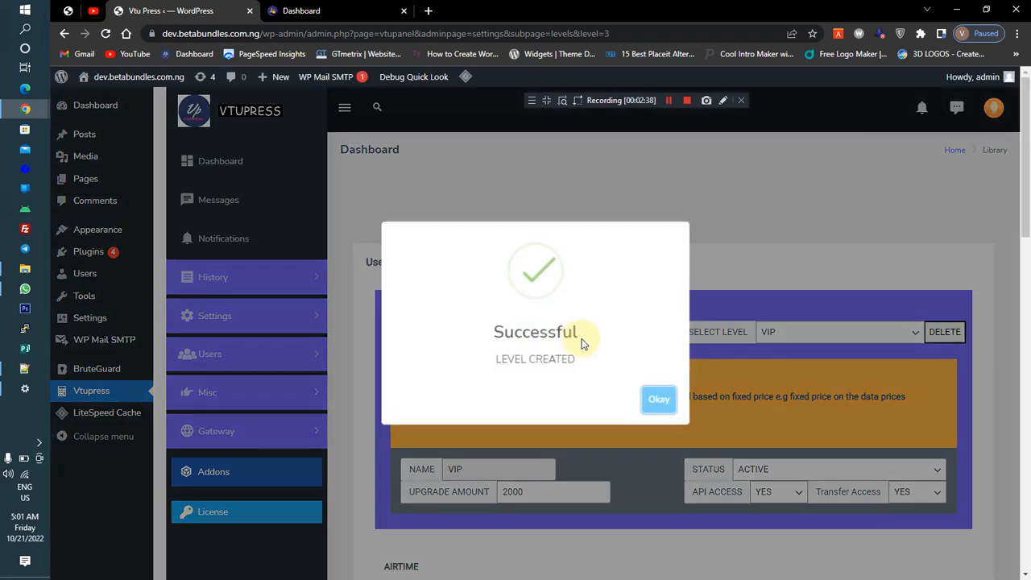
{"action": "left_click", "coordinate": [657, 398]}
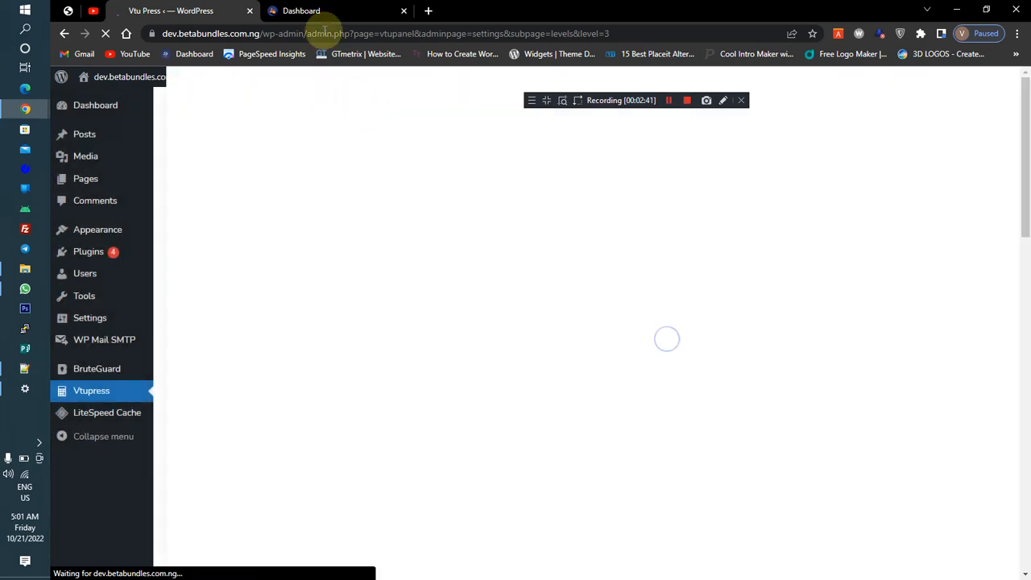
Select the Master level for editing and set its upgrade amount to 5000
{"action": "left_click", "coordinate": [306, 11]}
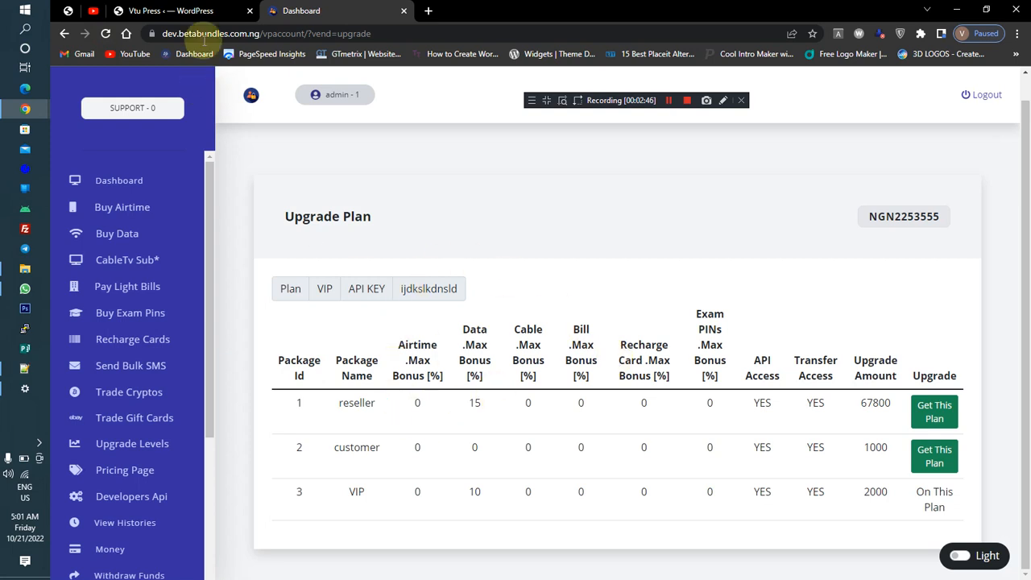
{"action": "left_click", "coordinate": [182, 11]}
{"action": "left_click", "coordinate": [783, 330]}
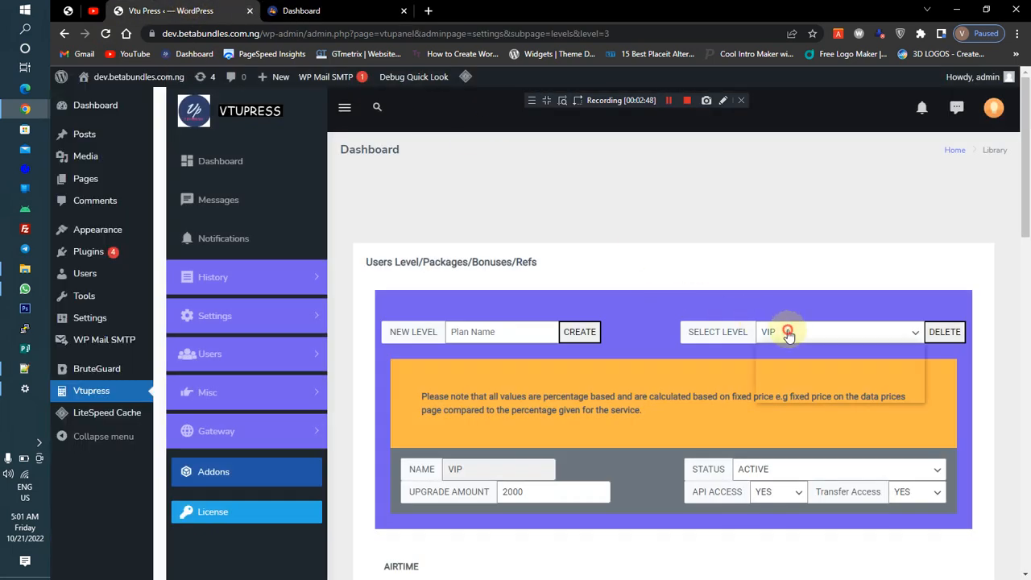
{"action": "left_click", "coordinate": [797, 394]}
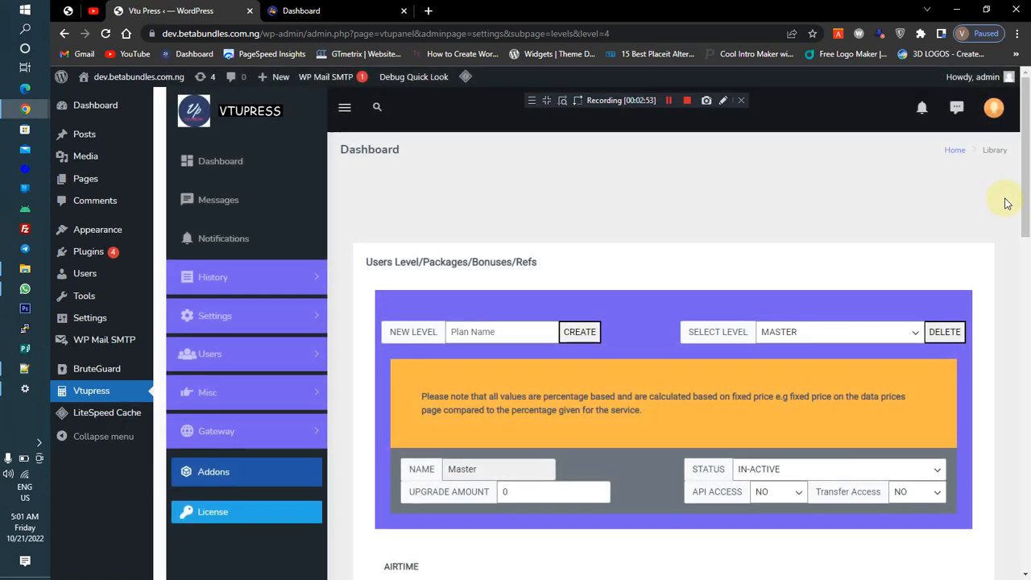
{"action": "scroll", "coordinate": [1004, 202], "scroll_direction": "down", "scroll_amount": 3}
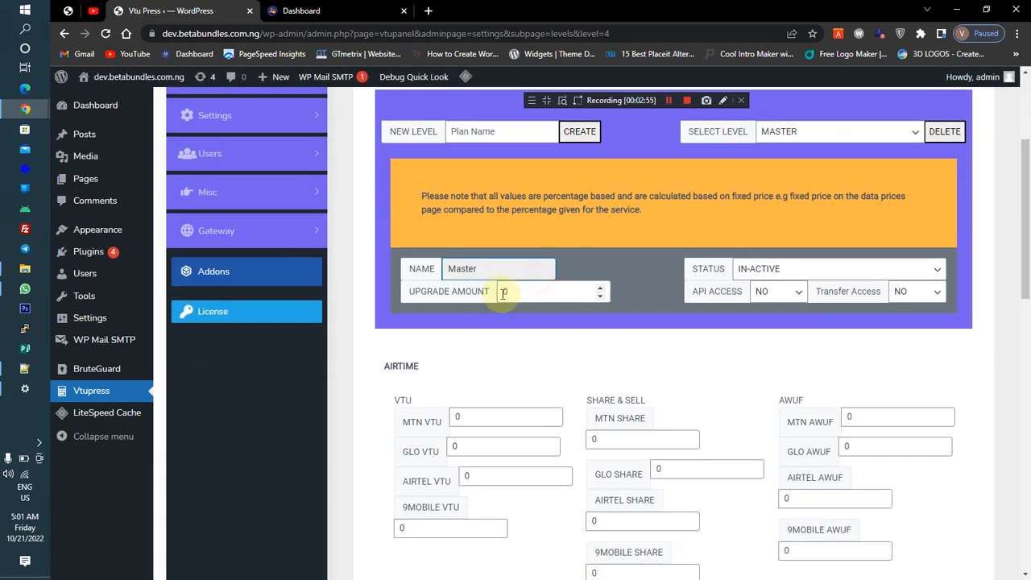
{"action": "left_click", "coordinate": [533, 292]}
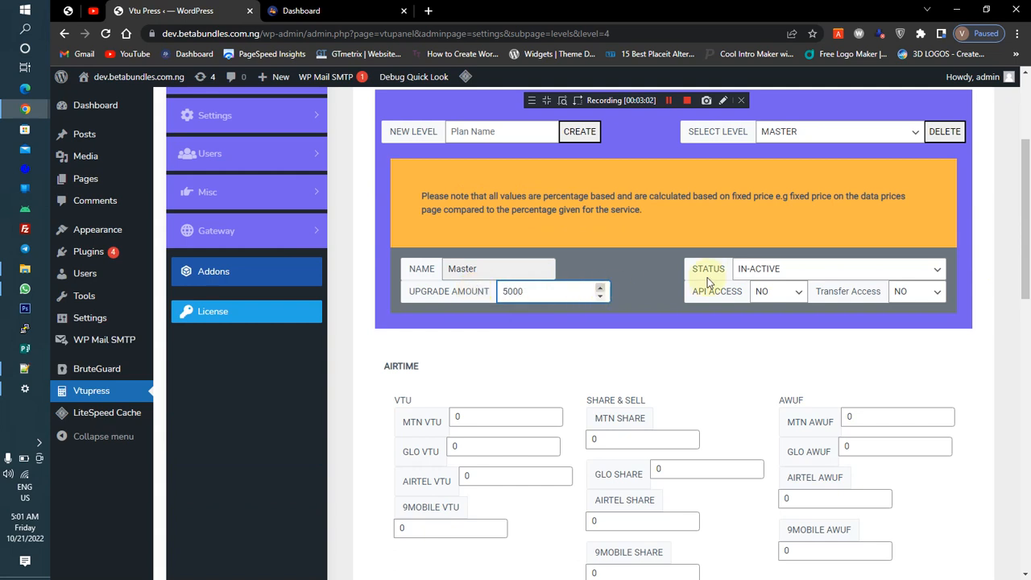
Set the Master level's status to ACTIVE and its API access to YES
{"action": "left_click", "coordinate": [745, 268]}
{"action": "left_click", "coordinate": [764, 310]}
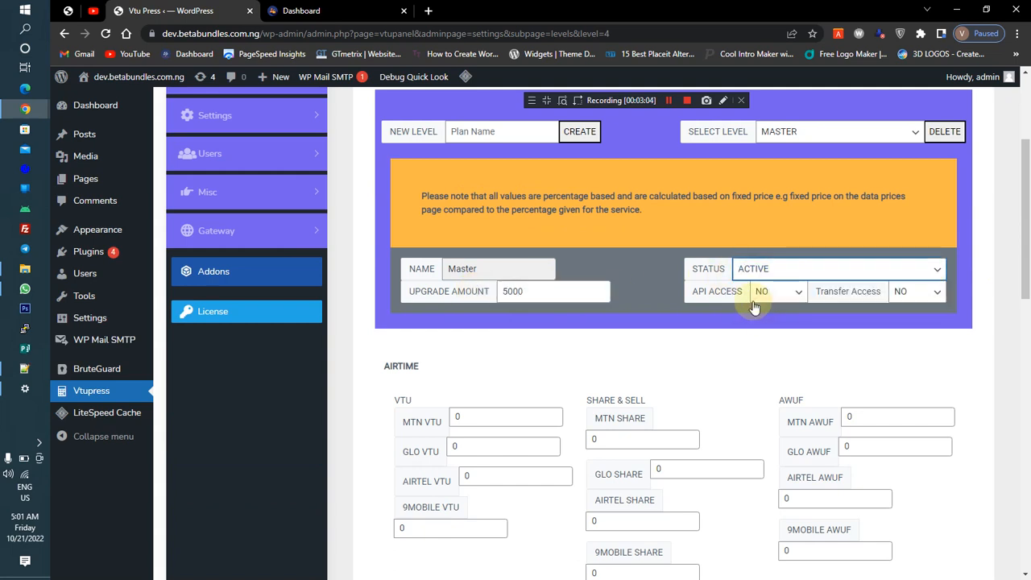
{"action": "left_click", "coordinate": [769, 297]}
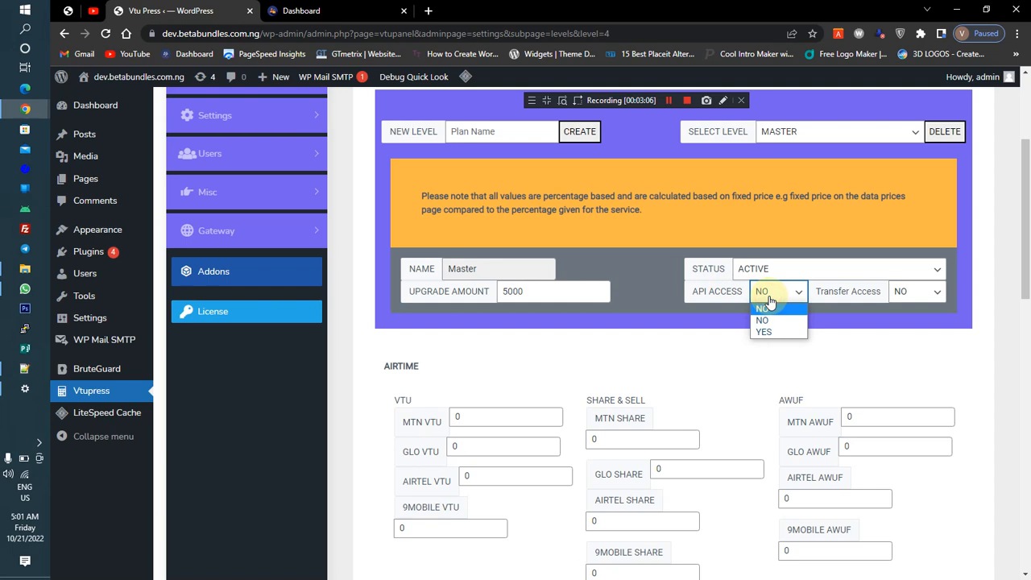
{"action": "left_click", "coordinate": [714, 294]}
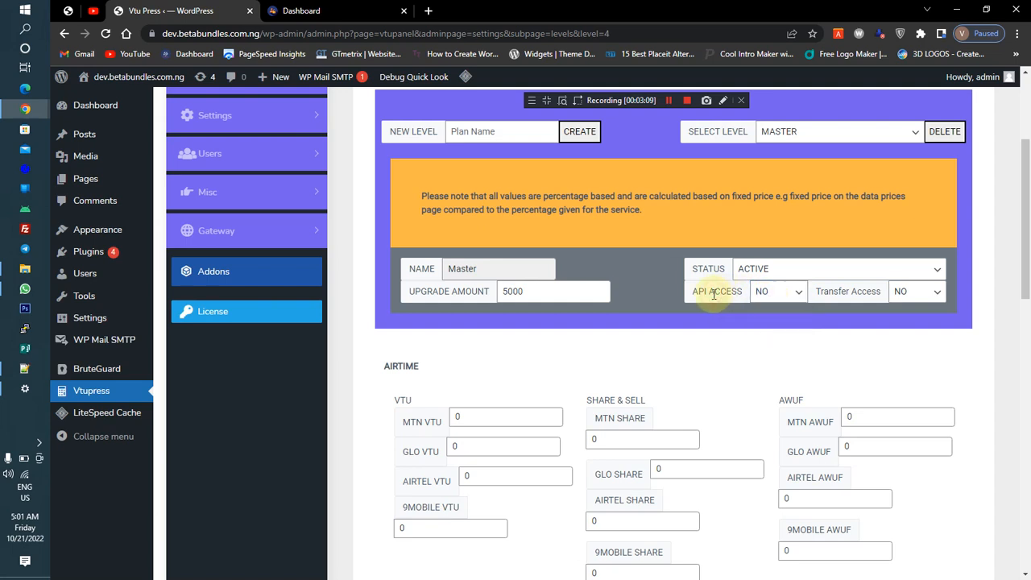
{"action": "left_click", "coordinate": [765, 294]}
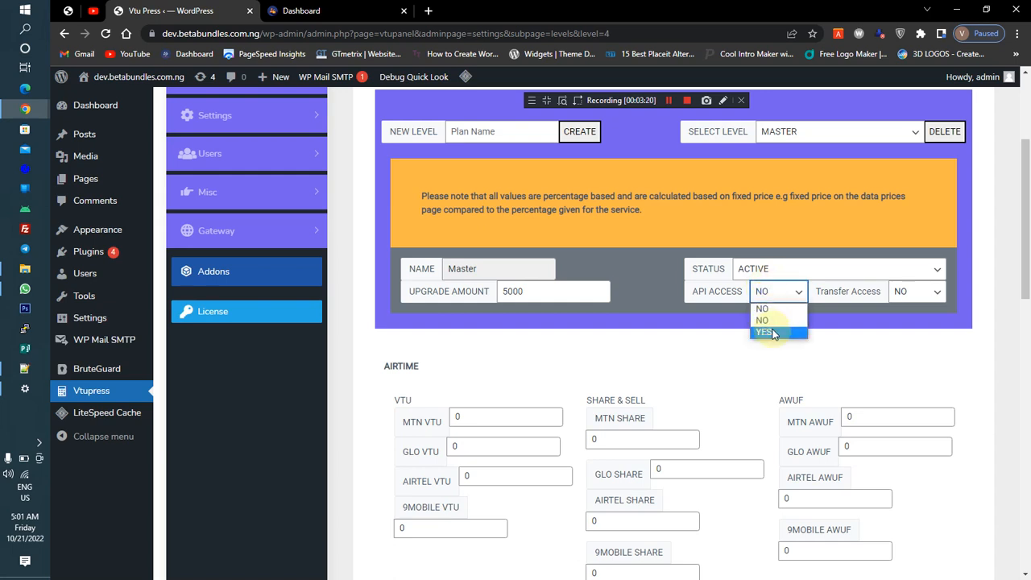
{"action": "left_click", "coordinate": [772, 332]}
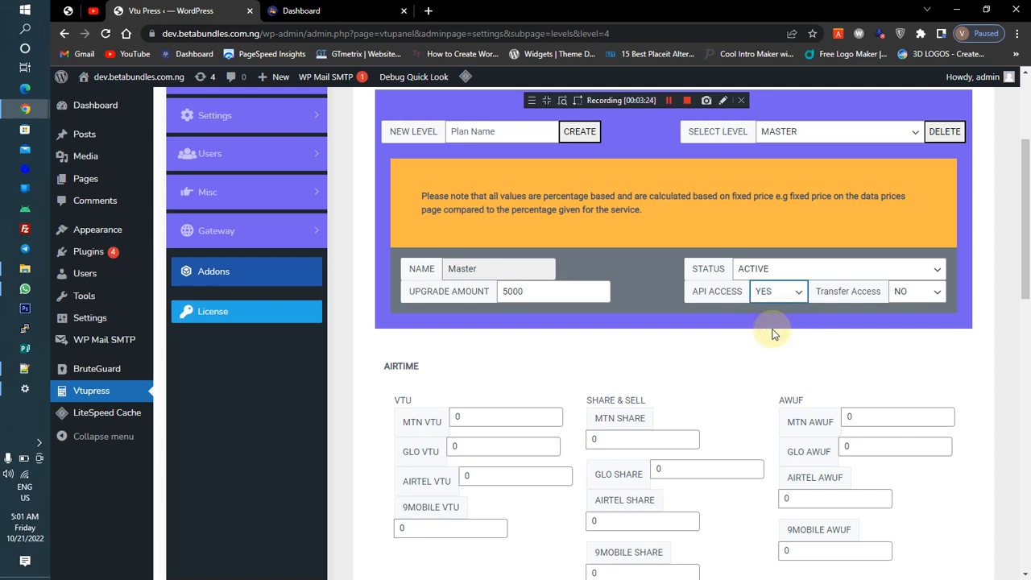
Set the Master level's transfer access to YES
{"action": "left_click", "coordinate": [902, 300]}
{"action": "left_click", "coordinate": [903, 332]}
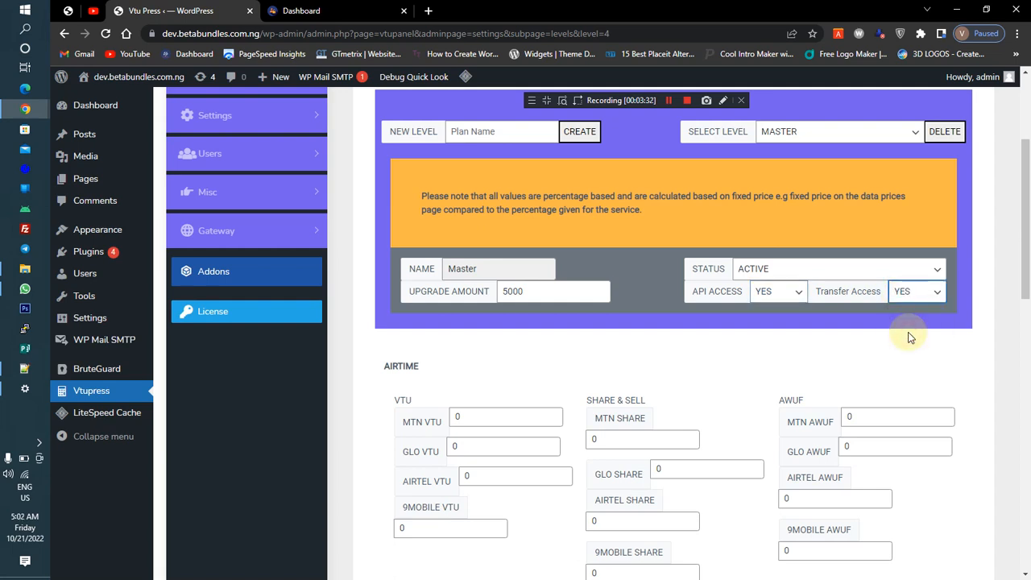
{"action": "left_click", "coordinate": [906, 290]}
{"action": "left_click", "coordinate": [907, 314]}
{"action": "left_click", "coordinate": [909, 299]}
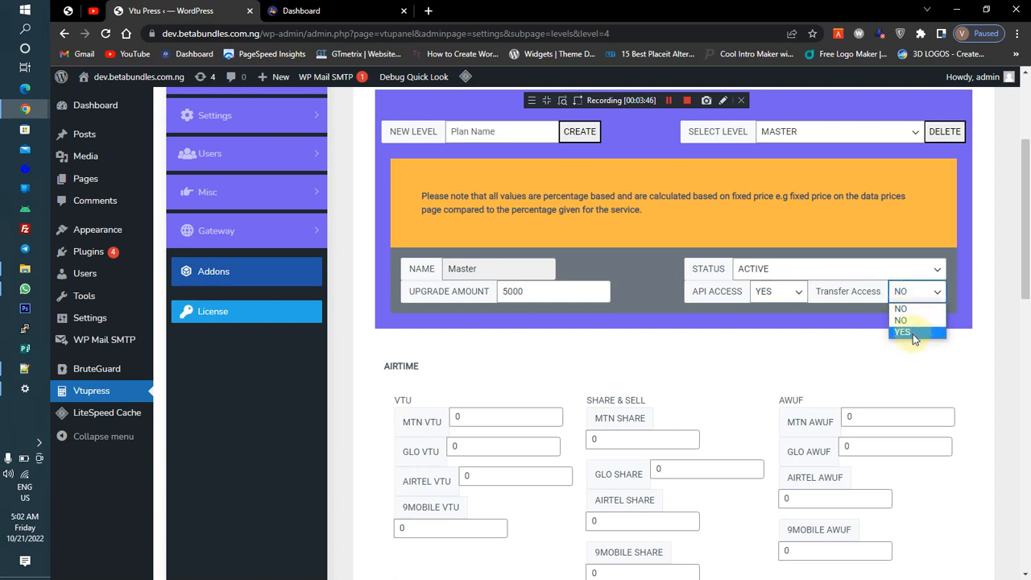
{"action": "left_click", "coordinate": [914, 333]}
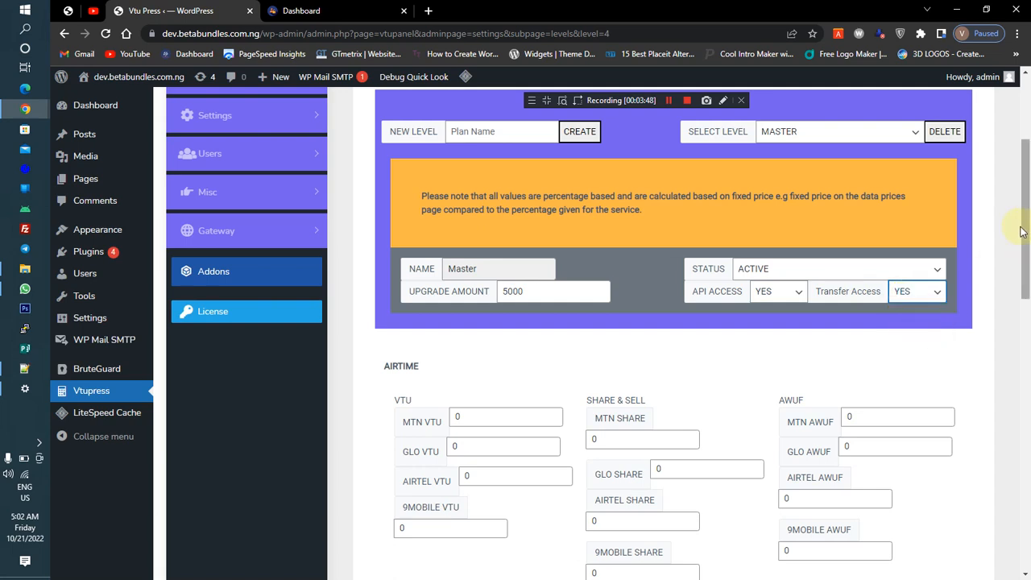
Update the Master level and dismiss the confirmation
{"action": "left_click_drag", "start_coordinate": [1023, 229], "coordinate": [1019, 257]}
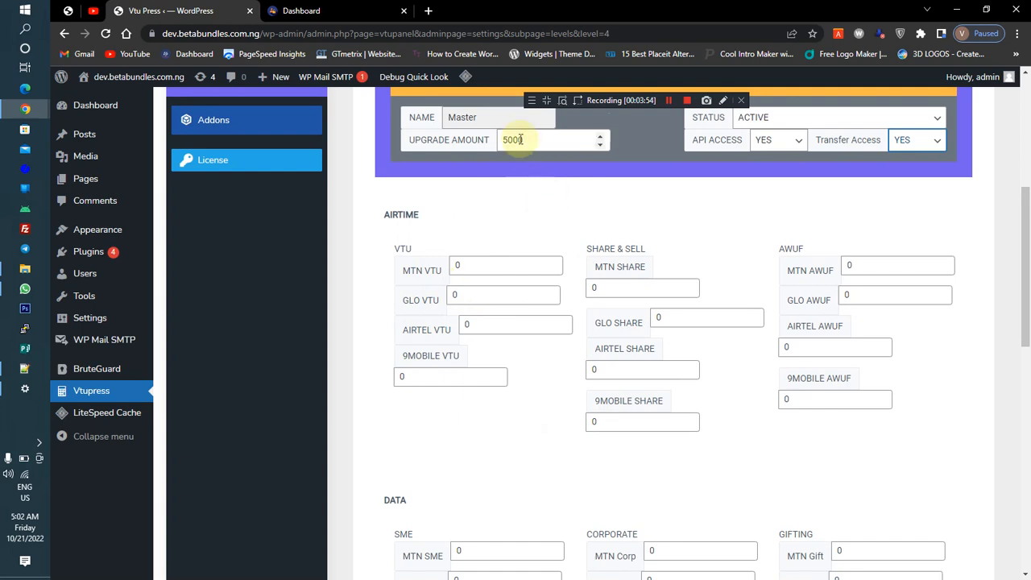
{"action": "left_click", "coordinate": [464, 268]}
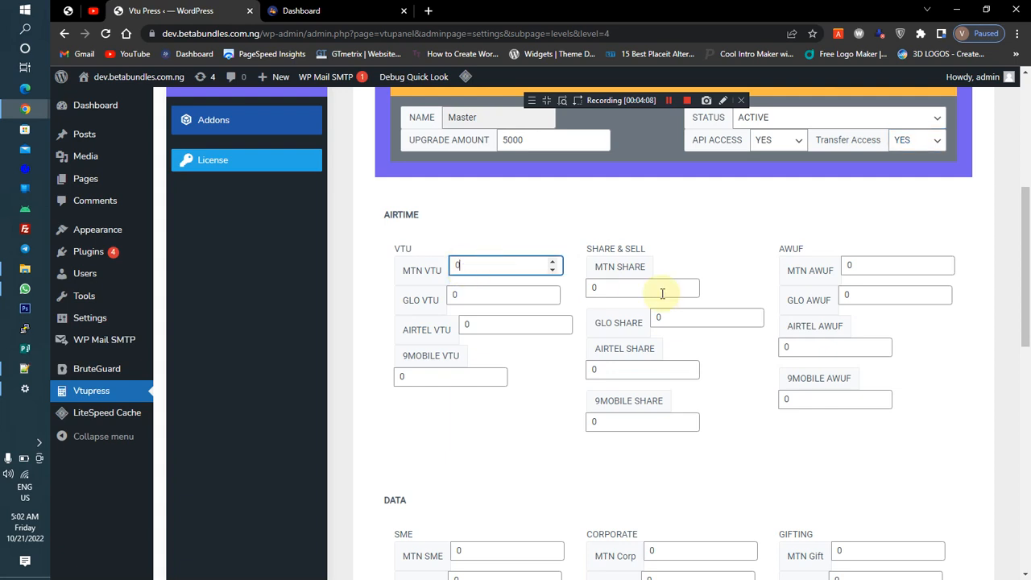
{"action": "mouse_move", "coordinate": [1028, 254]}
{"action": "left_mouse_down"}
{"action": "mouse_move", "coordinate": [1029, 290]}
{"action": "mouse_move", "coordinate": [1029, 272]}
{"action": "left_mouse_up"}
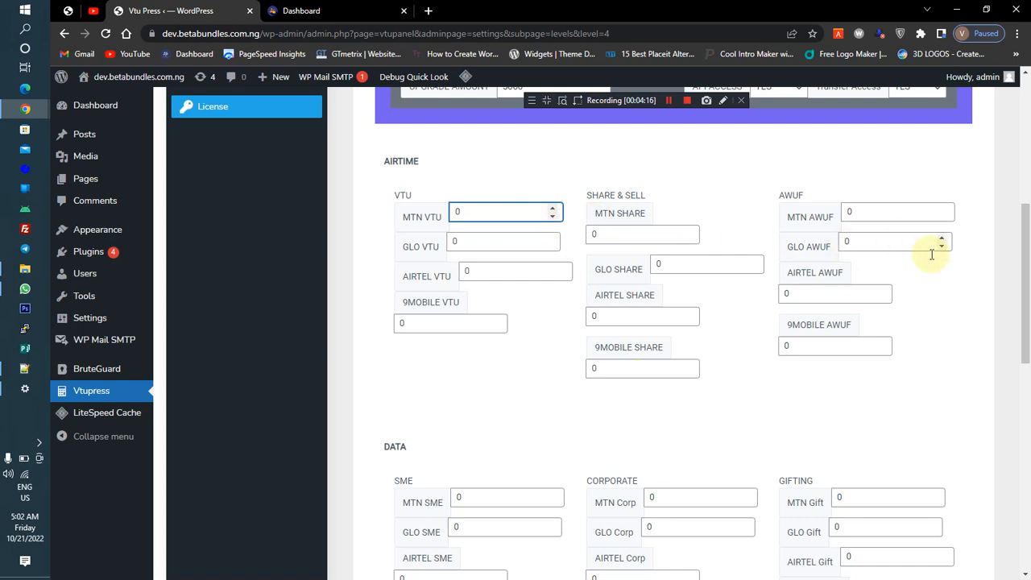
{"action": "left_click_drag", "start_coordinate": [1029, 284], "coordinate": [1029, 515]}
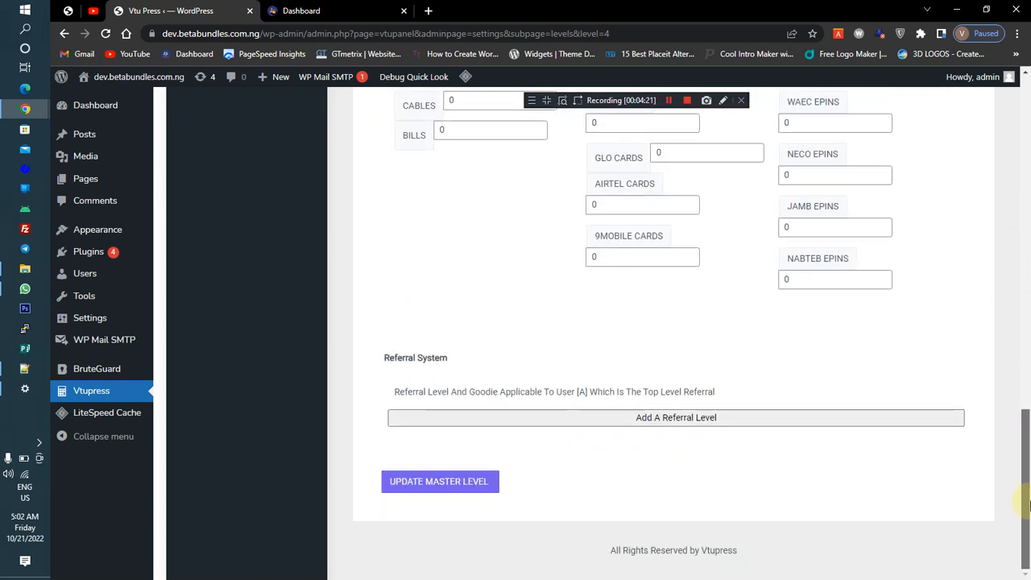
{"action": "left_click", "coordinate": [448, 481]}
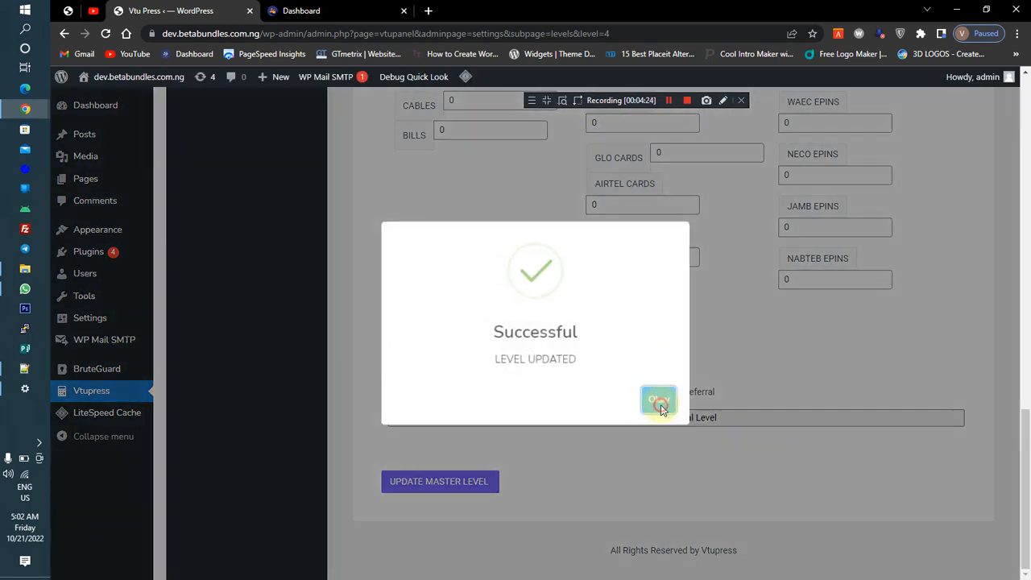
{"action": "left_click", "coordinate": [654, 395]}
Reload the user Upgrade Levels page and upgrade the account to the Master plan
{"action": "left_click", "coordinate": [301, 11]}
{"action": "left_click", "coordinate": [106, 33]}
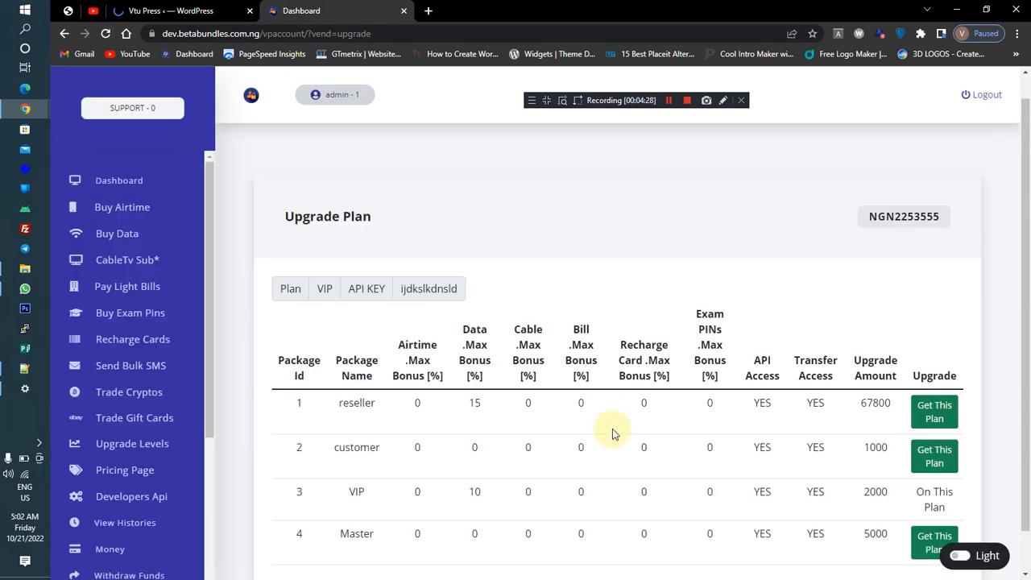
{"action": "scroll", "coordinate": [531, 451], "scroll_direction": "down", "scroll_amount": 1}
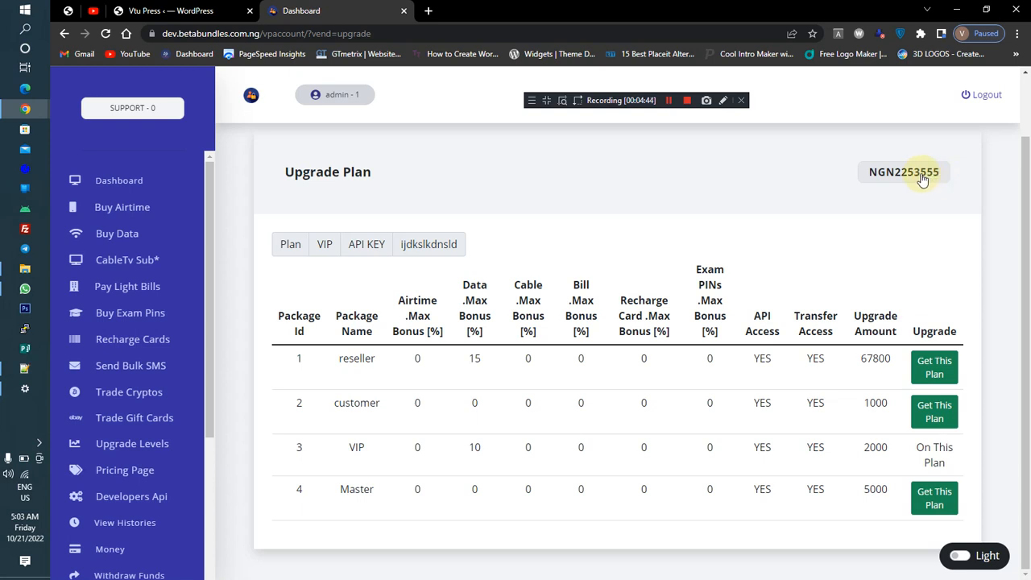
{"action": "left_click", "coordinate": [935, 497]}
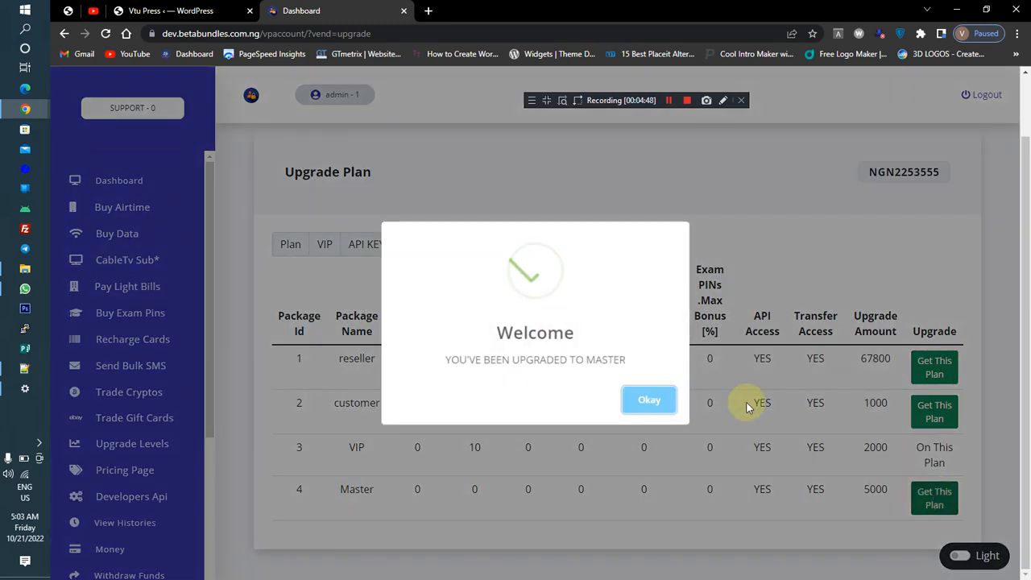
{"action": "left_click", "coordinate": [662, 401]}
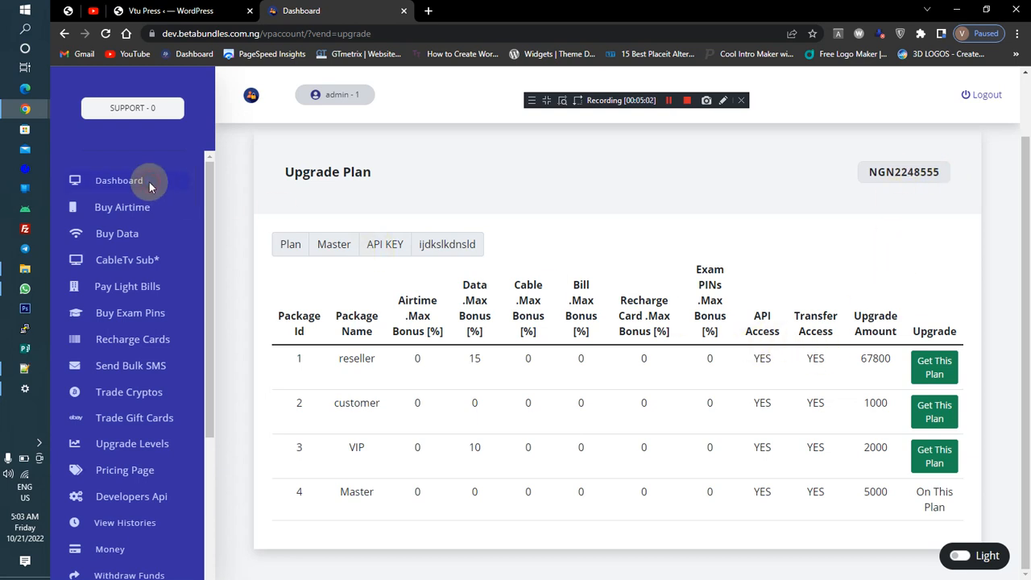
Open the user dashboard and examine the current plan and the recent transactions list
{"action": "left_click", "coordinate": [131, 192]}
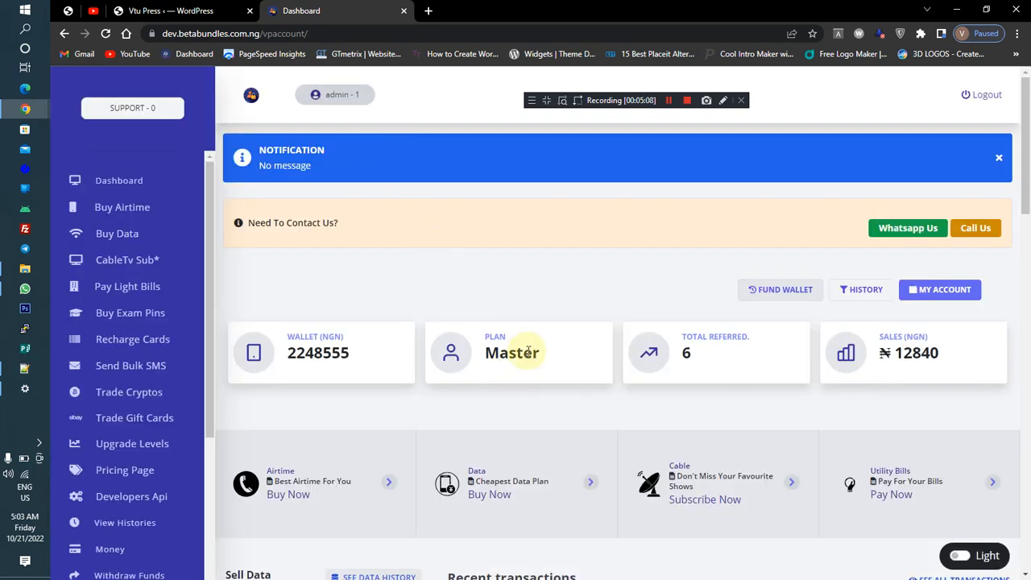
{"action": "left_click_drag", "start_coordinate": [1020, 174], "coordinate": [1026, 254]}
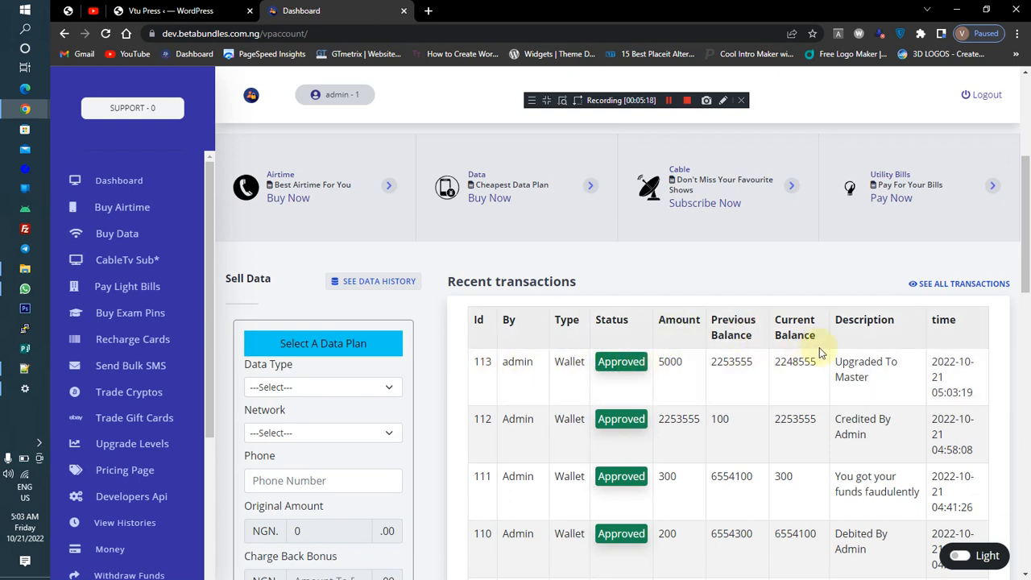
{"action": "triple_click", "coordinate": [862, 364]}
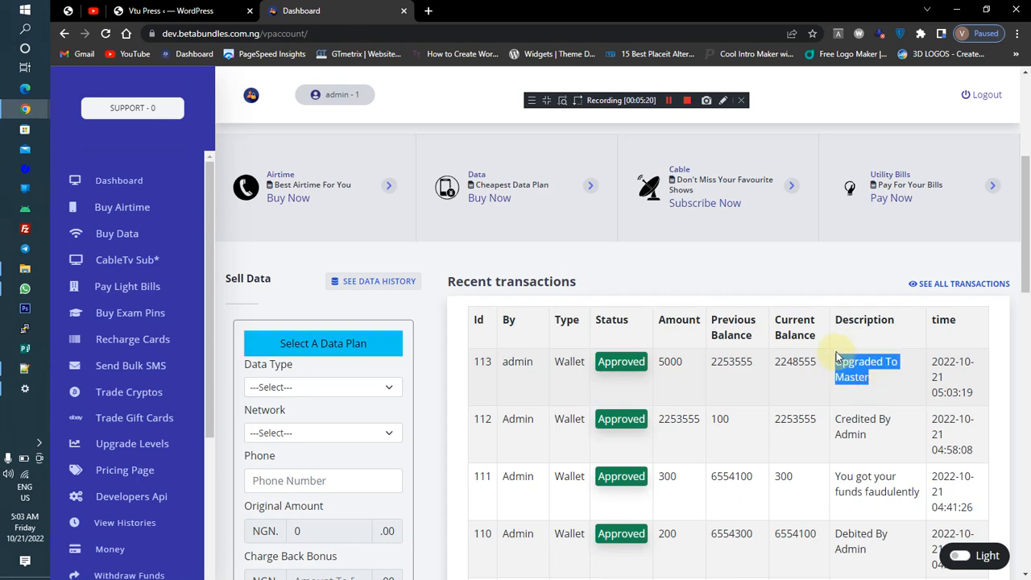
{"action": "left_click", "coordinate": [862, 364]}
{"action": "scroll", "coordinate": [1016, 145], "scroll_direction": "up", "scroll_amount": 4}
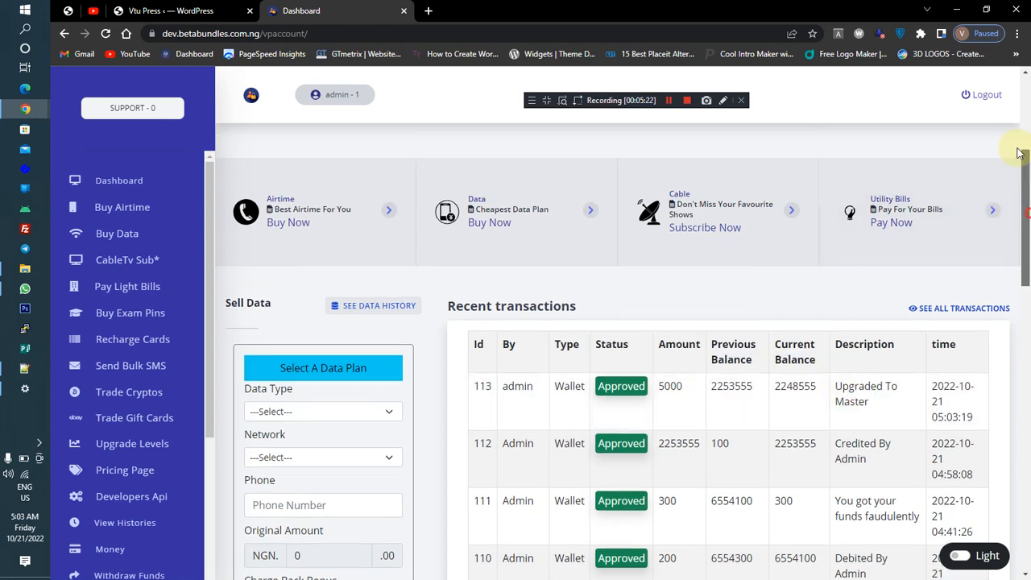
Set the Master level's MTN VTU airtime value to 10 and update the level
{"action": "left_click", "coordinate": [165, 11]}
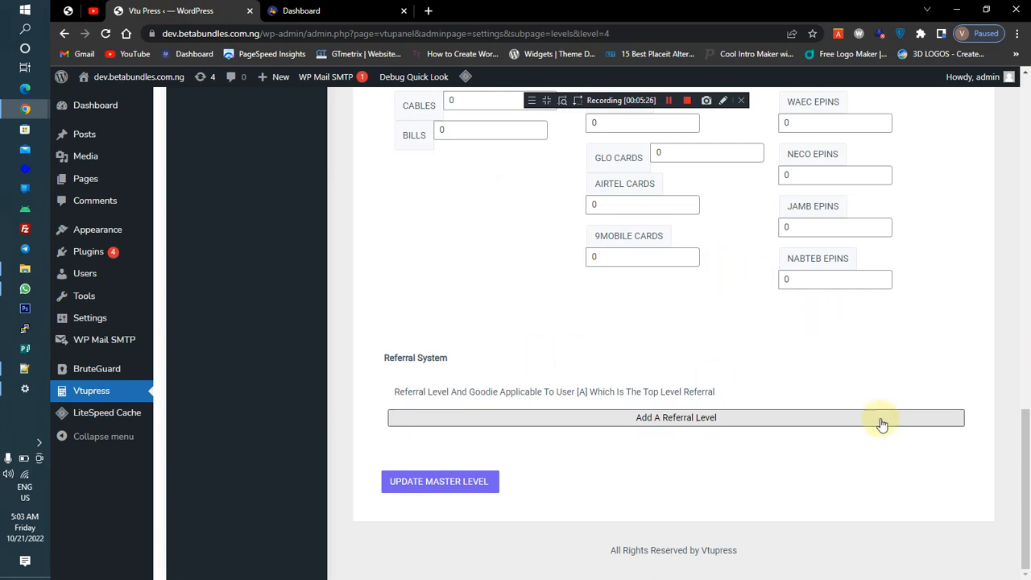
{"action": "left_click_drag", "start_coordinate": [1020, 485], "coordinate": [1017, 343]}
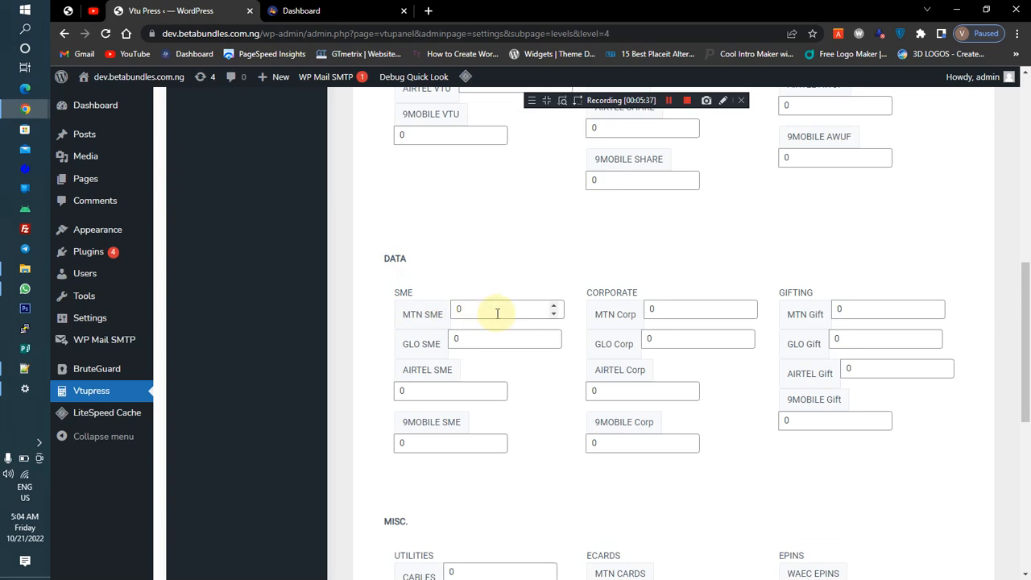
{"action": "left_click_drag", "start_coordinate": [1020, 345], "coordinate": [1030, 229]}
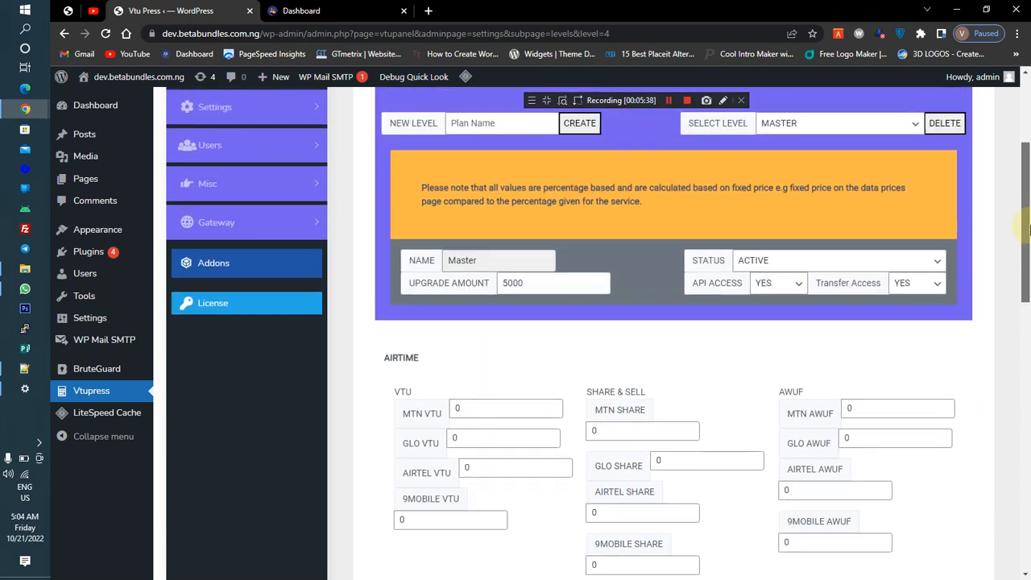
{"action": "scroll", "coordinate": [1029, 229], "scroll_direction": "down", "scroll_amount": 1}
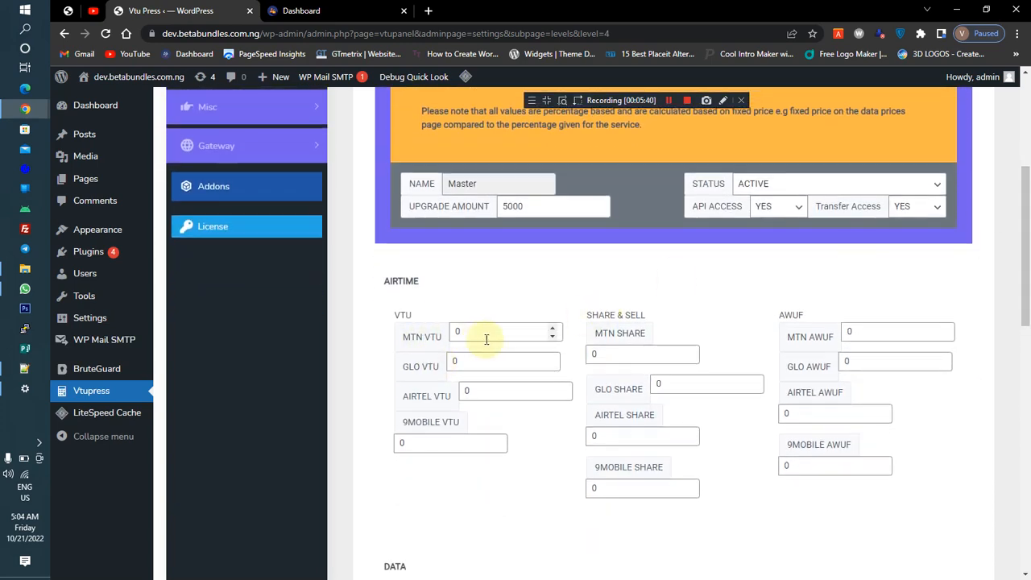
{"action": "left_click_drag", "start_coordinate": [486, 339], "coordinate": [405, 336]}
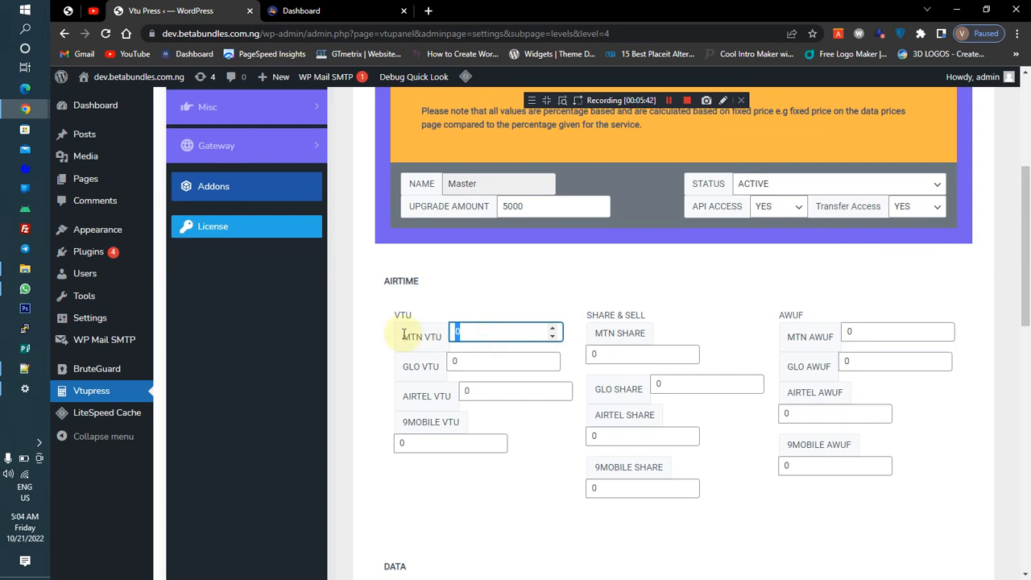
{"action": "type", "text": "1000"}
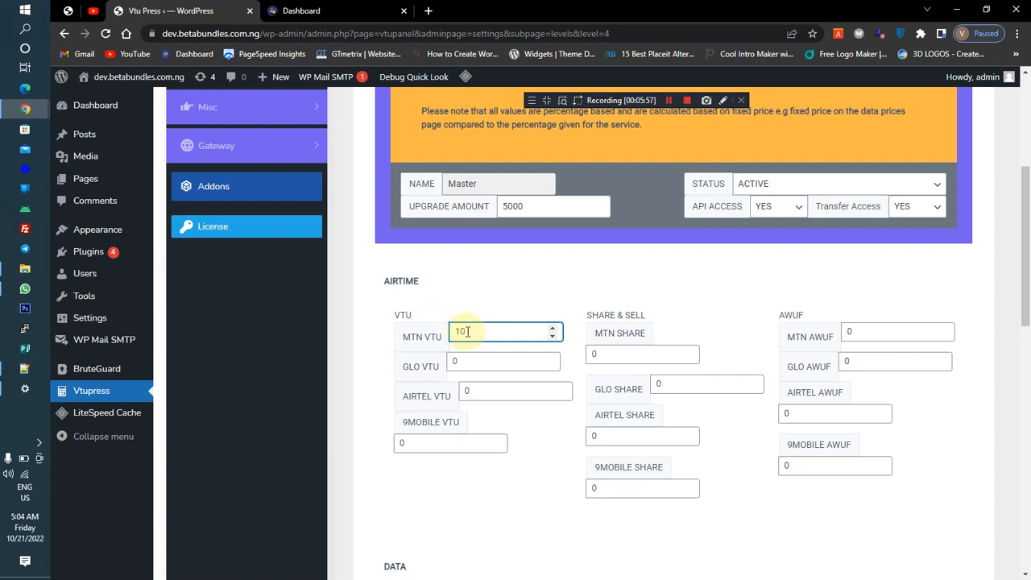
{"action": "double_click", "coordinate": [462, 330]}
{"action": "left_click", "coordinate": [455, 311]}
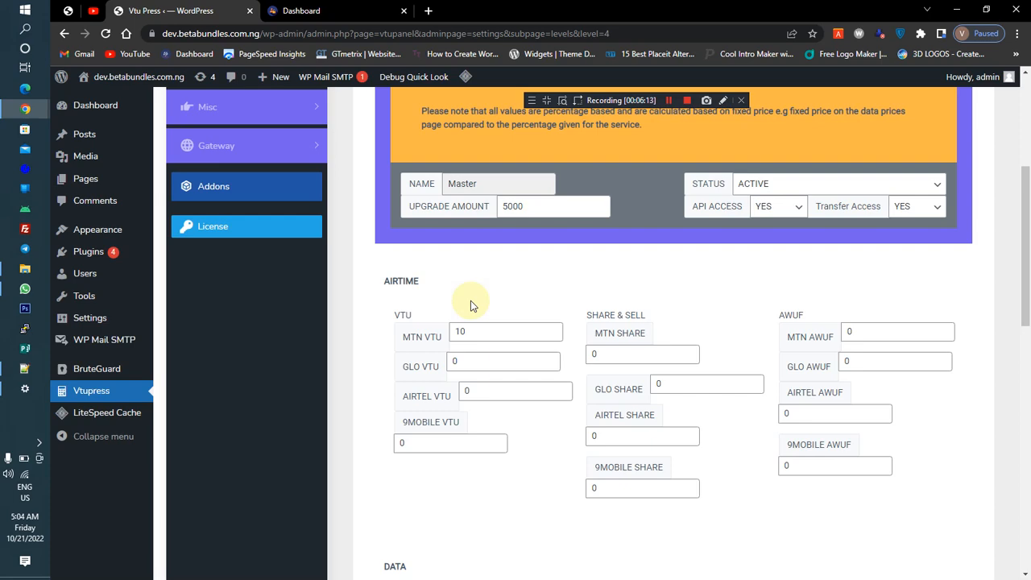
{"action": "left_click", "coordinate": [480, 334]}
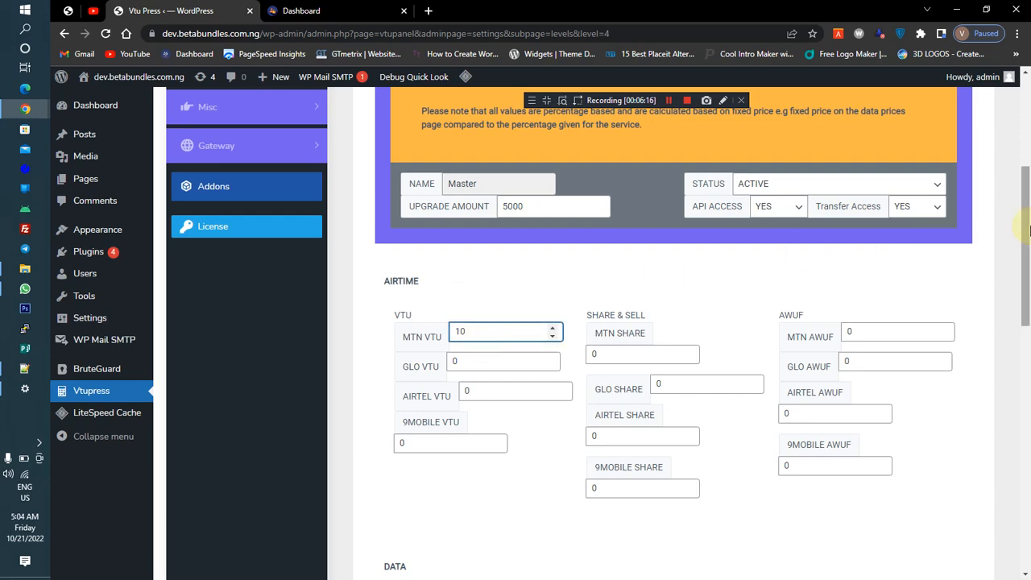
{"action": "left_click_drag", "start_coordinate": [1028, 230], "coordinate": [1028, 484]}
{"action": "left_click", "coordinate": [448, 488]}
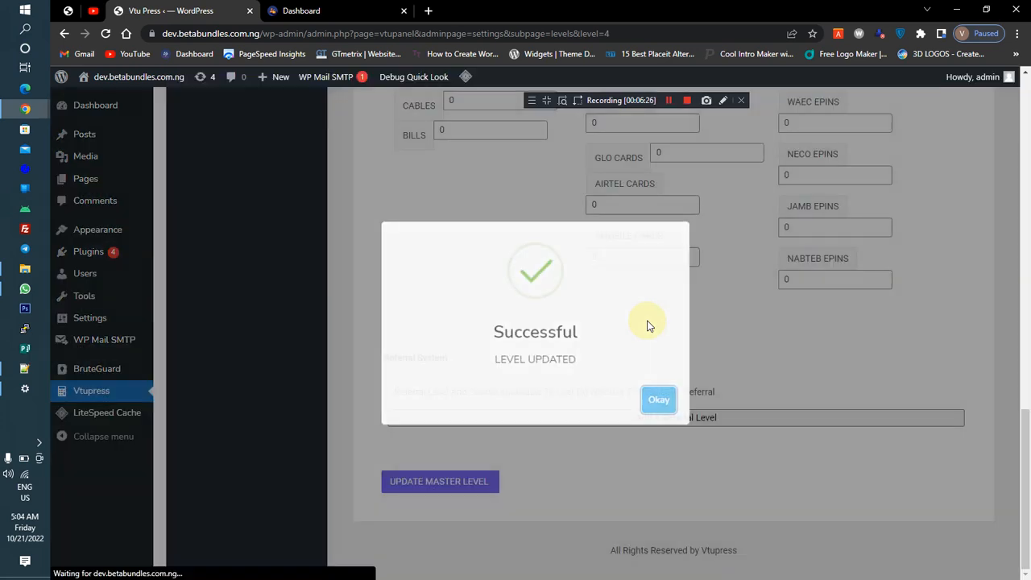
Dismiss the update confirmation and add a referral level to the Master level
{"action": "left_click", "coordinate": [658, 400]}
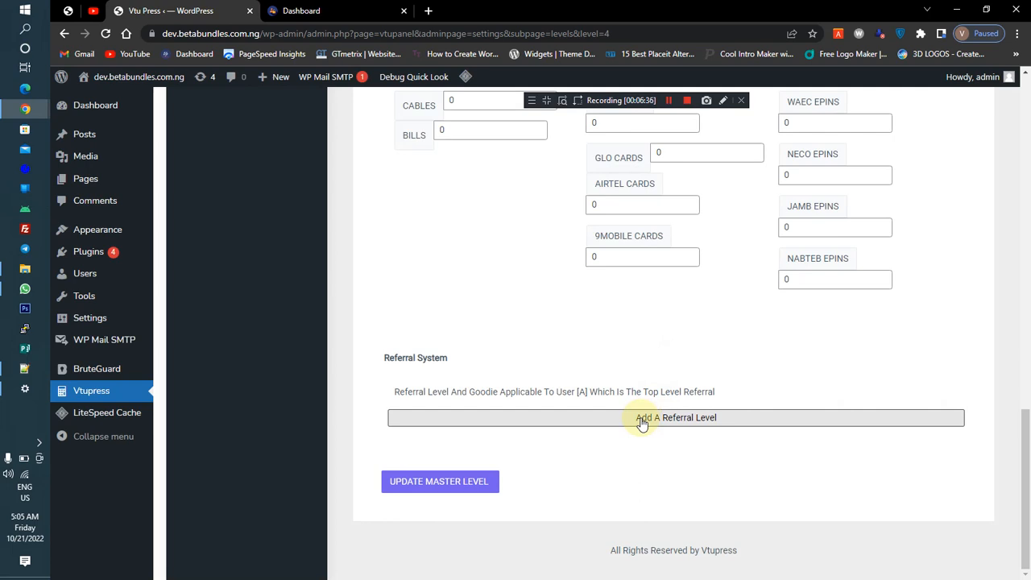
{"action": "left_click", "coordinate": [562, 420]}
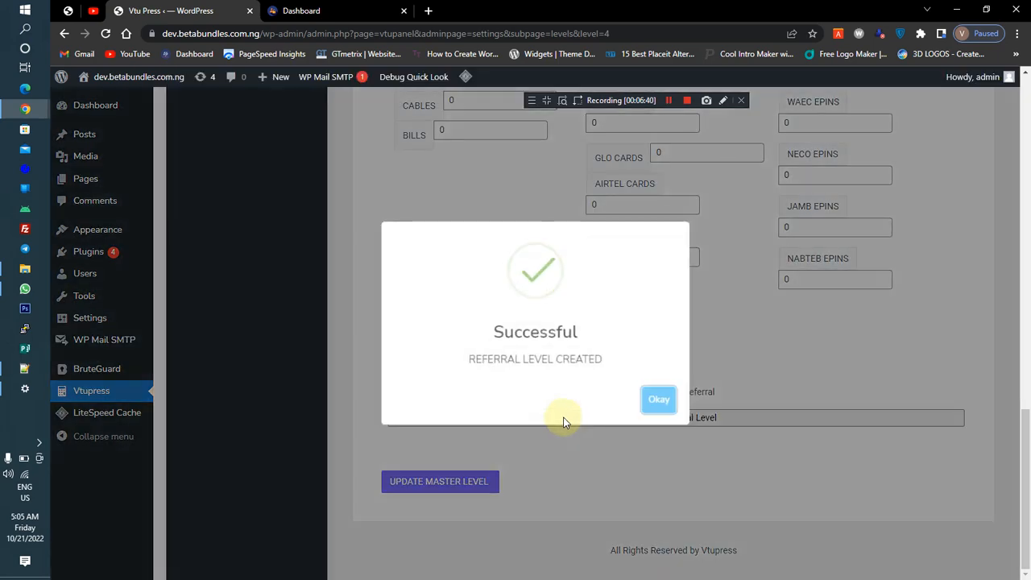
{"action": "left_click", "coordinate": [669, 401]}
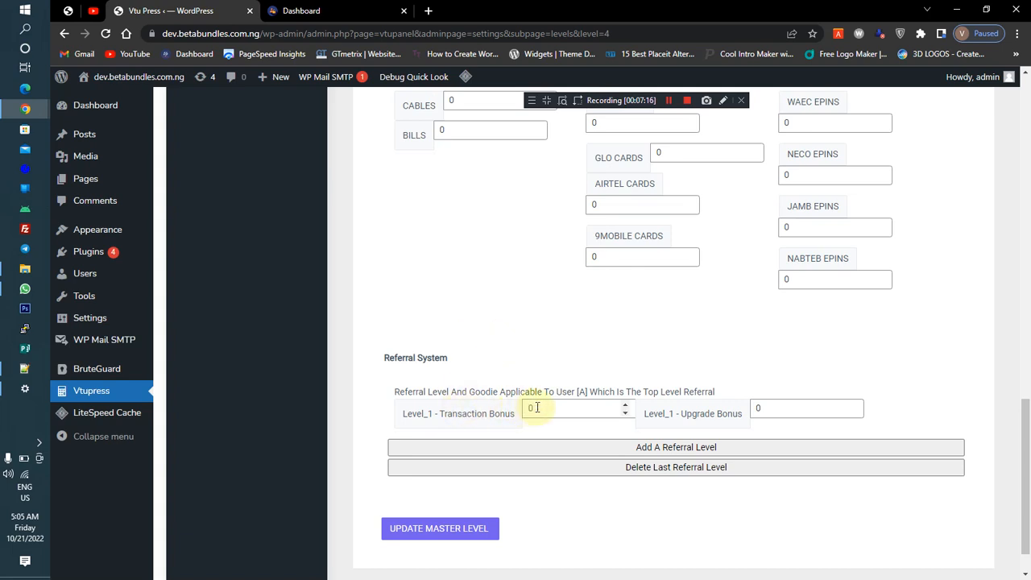
Set the Level_1 transaction bonus to 1 and upgrade bonus to 10, then update the Master level
{"action": "left_click_drag", "start_coordinate": [537, 407], "coordinate": [527, 407]}
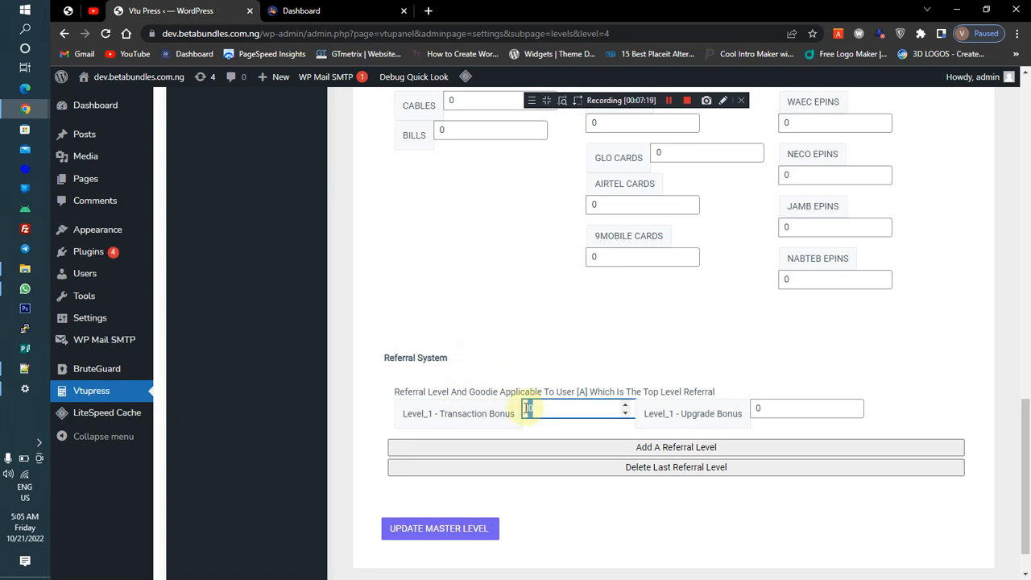
{"action": "type", "text": "1"}
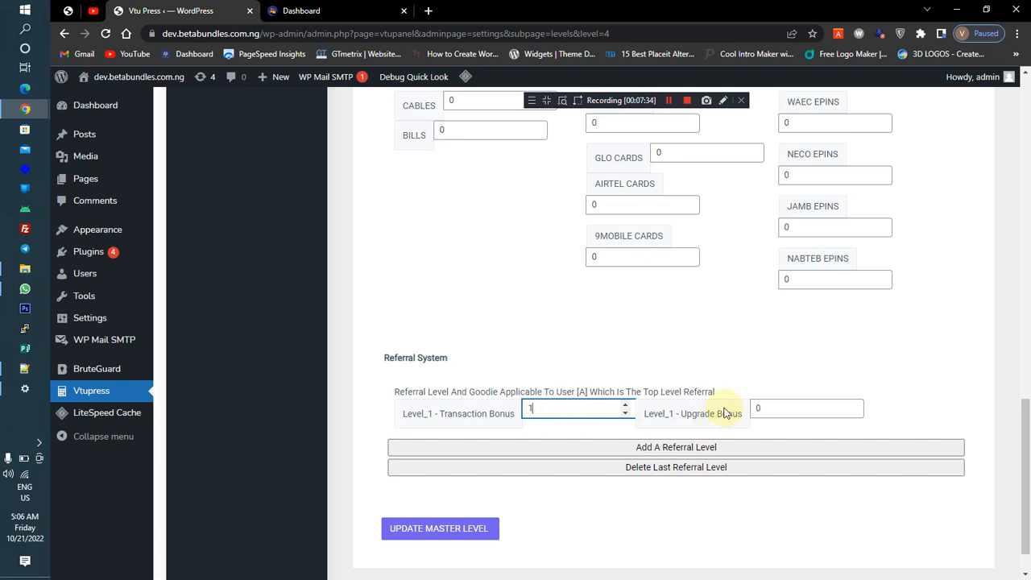
{"action": "double_click", "coordinate": [758, 411]}
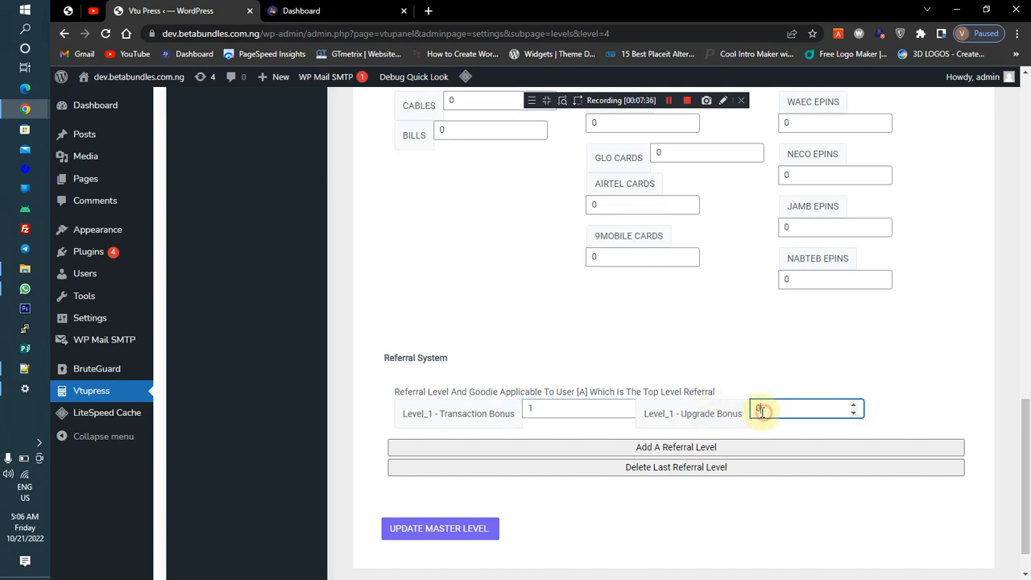
{"action": "left_click_drag", "start_coordinate": [1025, 495], "coordinate": [1029, 256]}
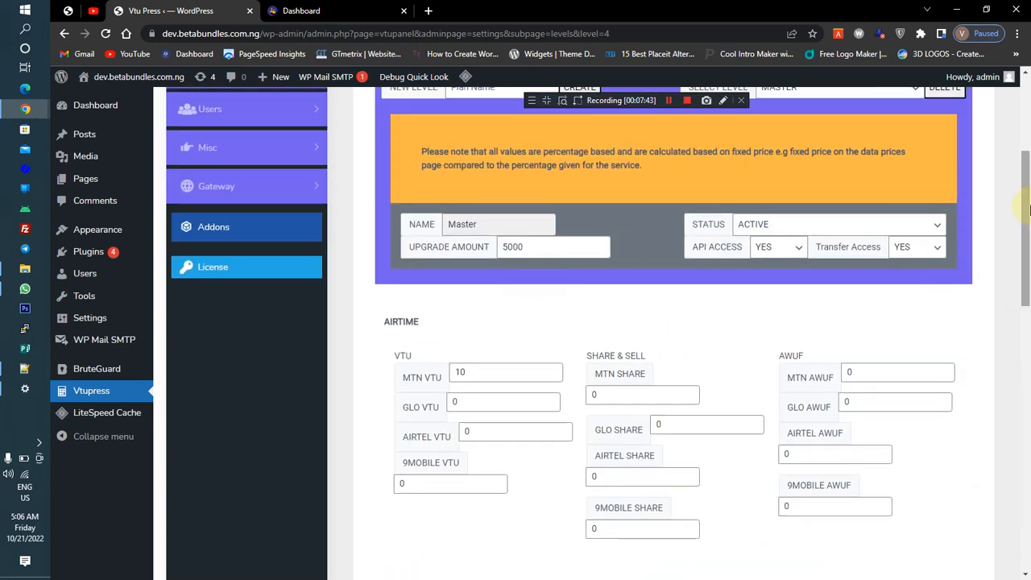
{"action": "left_click_drag", "start_coordinate": [1028, 212], "coordinate": [1028, 475]}
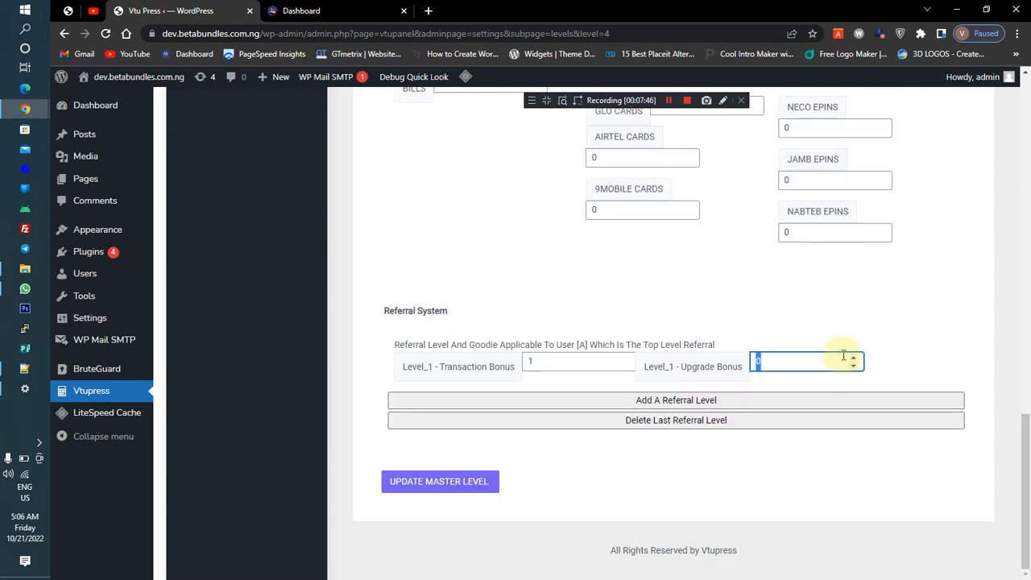
{"action": "type", "text": "10"}
{"action": "left_click", "coordinate": [561, 357]}
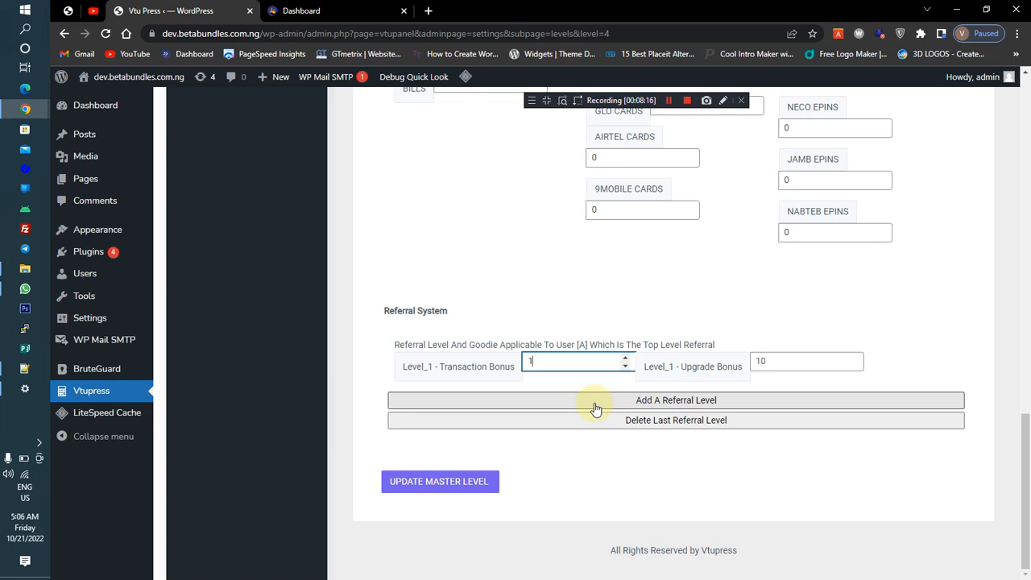
{"action": "left_click", "coordinate": [460, 482]}
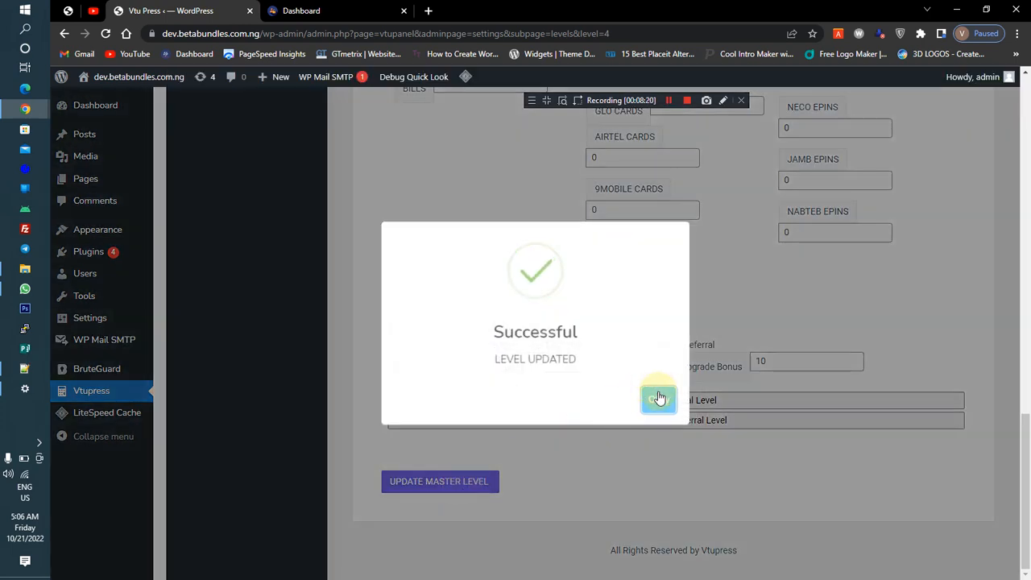
{"action": "left_click", "coordinate": [659, 398]}
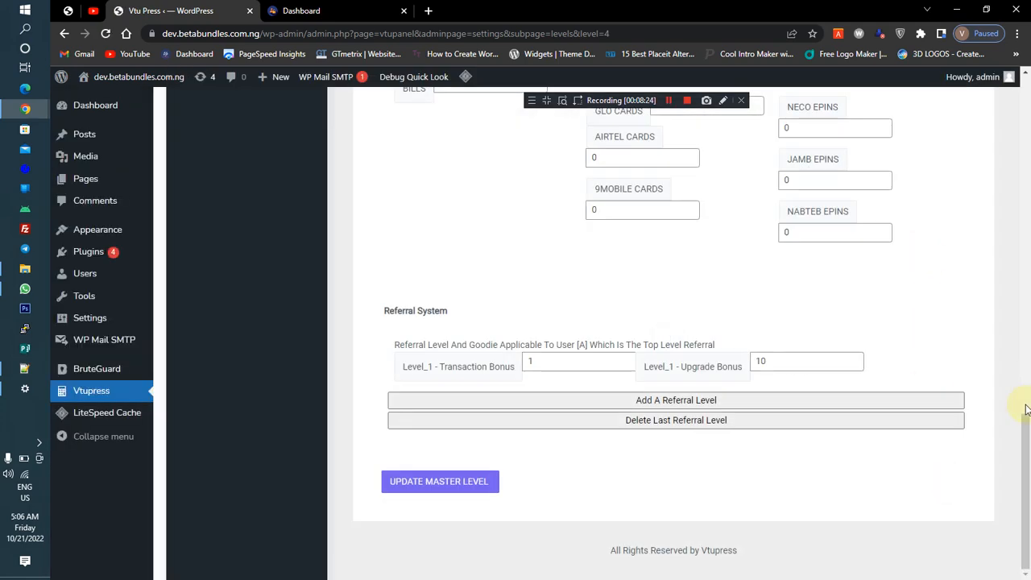
Open the MLM settings and set the discount method to Charge Back
{"action": "left_click_drag", "start_coordinate": [1025, 420], "coordinate": [1028, 90]}
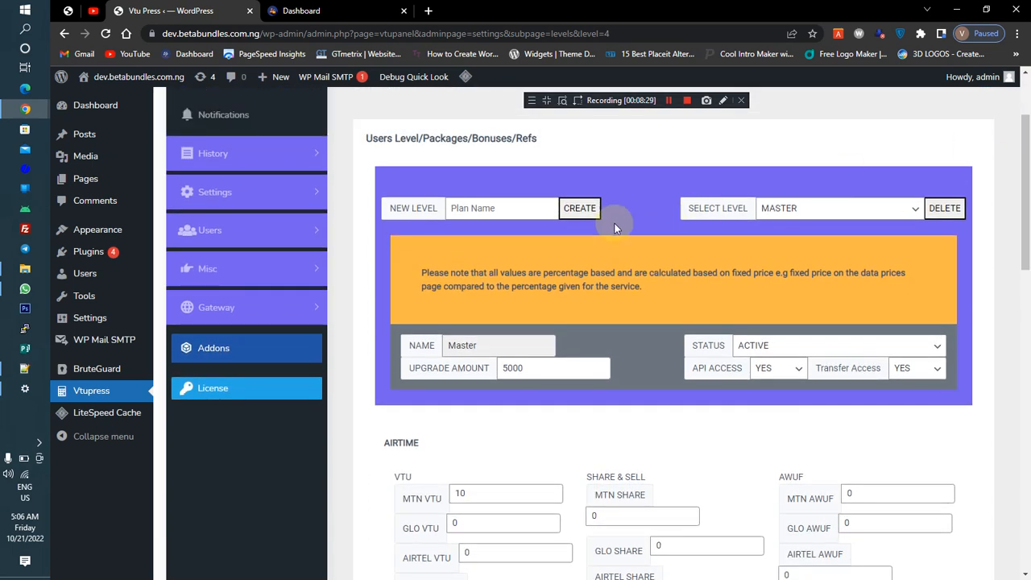
{"action": "left_click", "coordinate": [273, 239]}
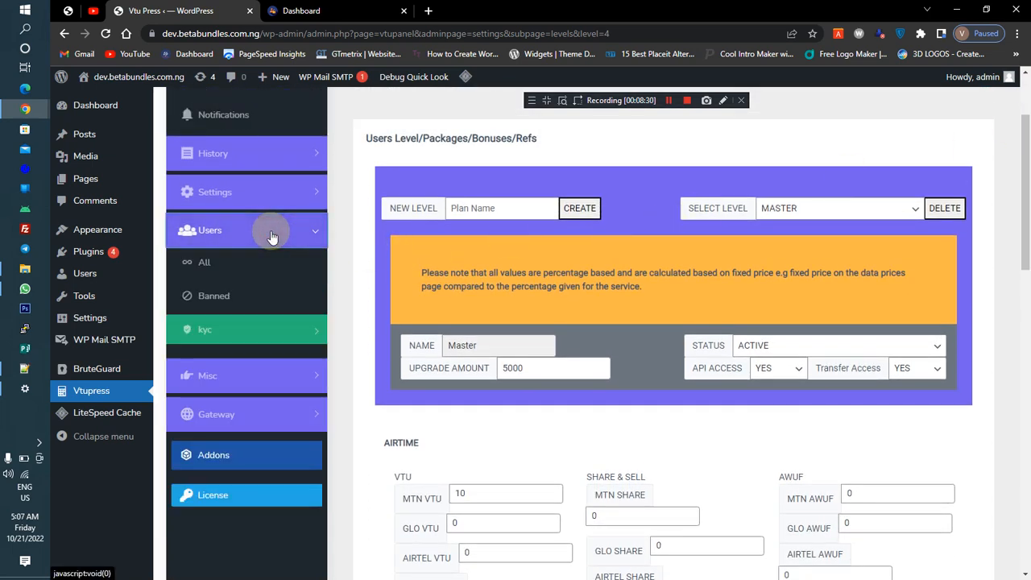
{"action": "left_click", "coordinate": [271, 235]}
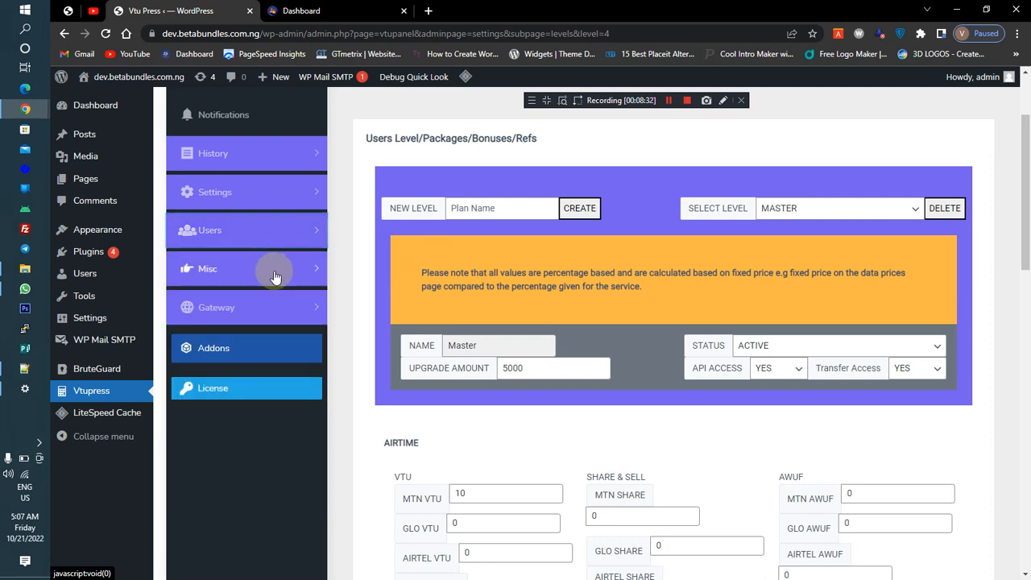
{"action": "left_click", "coordinate": [257, 192]}
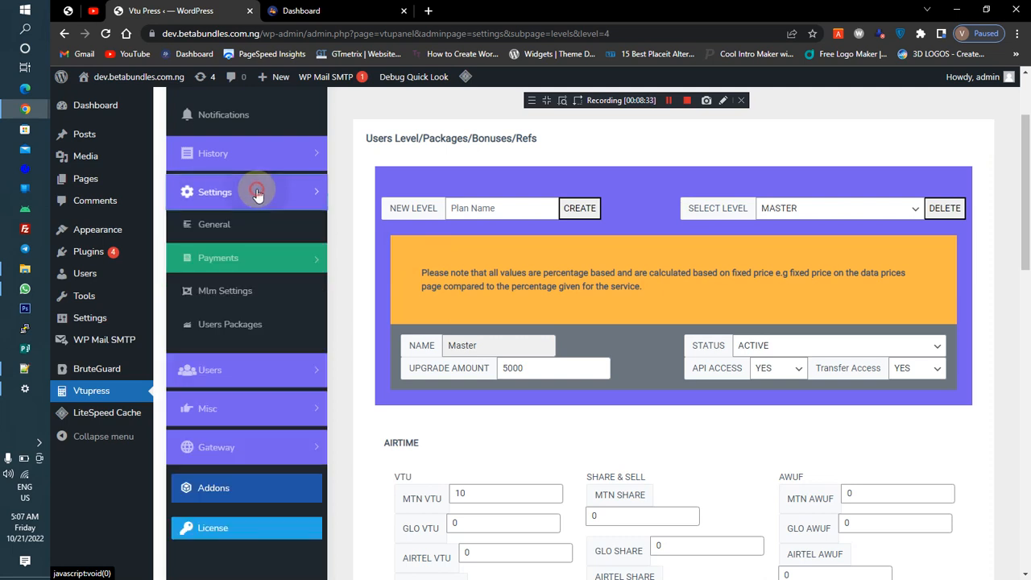
{"action": "left_click", "coordinate": [217, 299]}
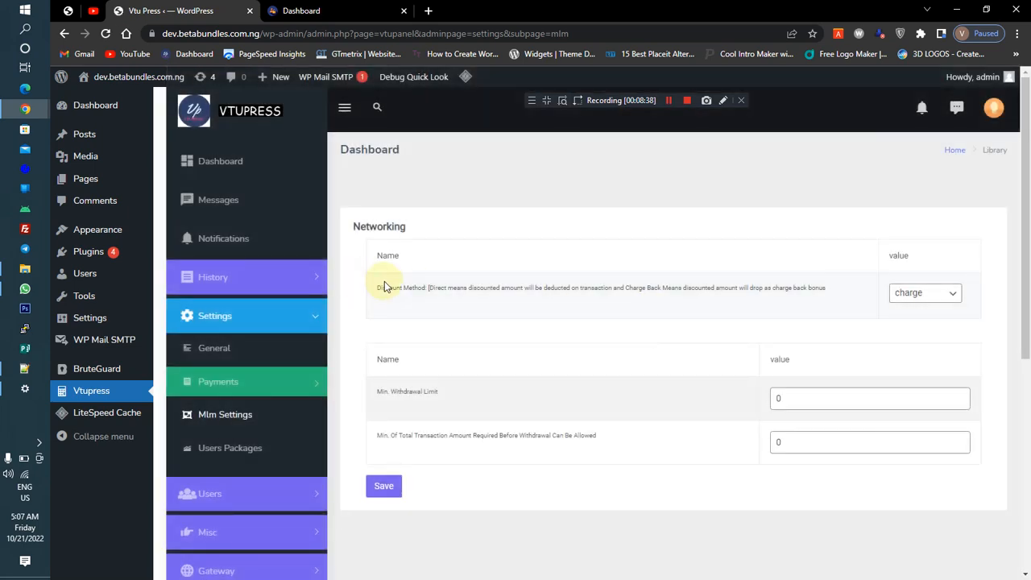
{"action": "left_click", "coordinate": [916, 297]}
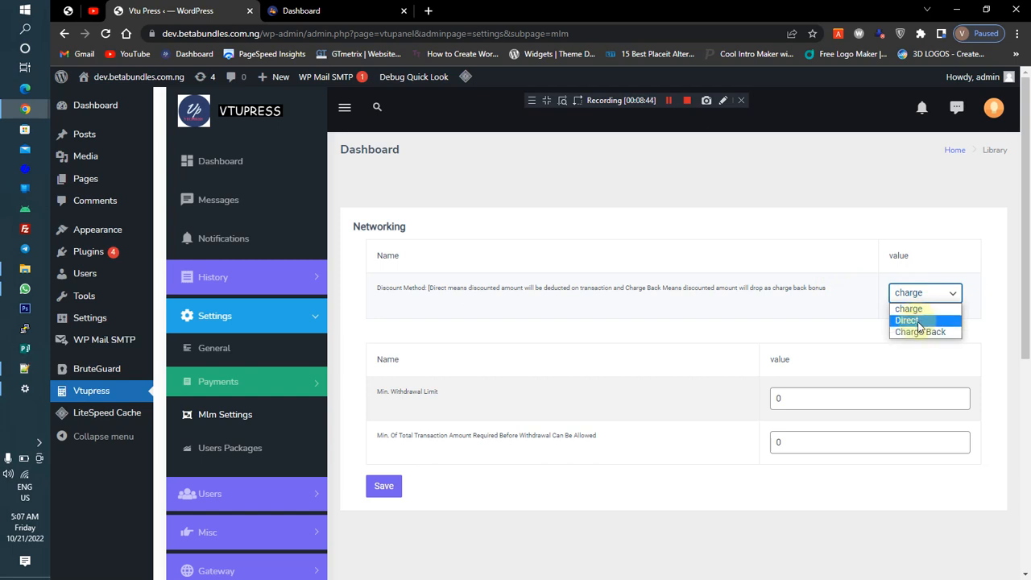
{"action": "left_click", "coordinate": [920, 331]}
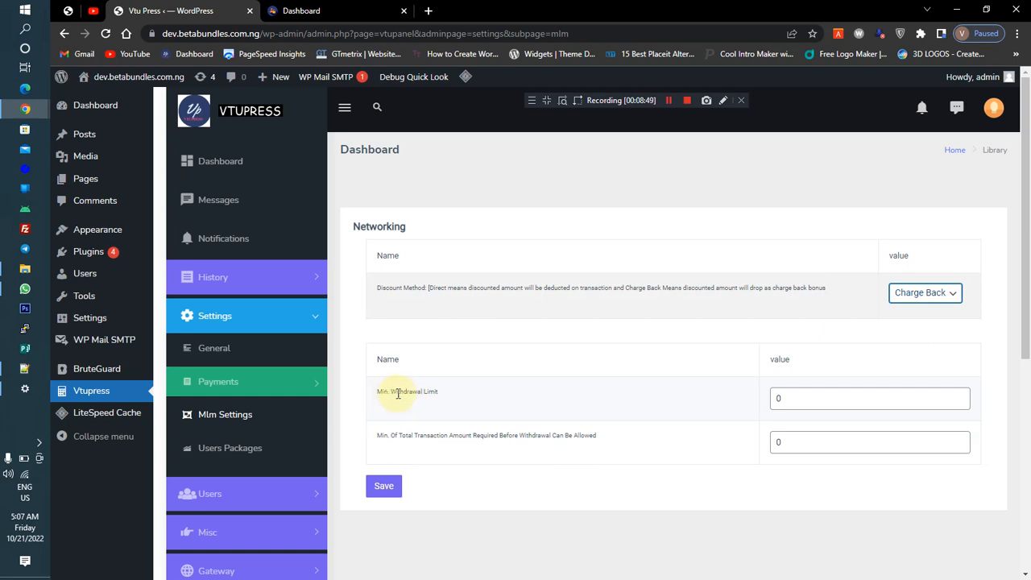
Set the minimum withdrawal limit to 250 and save the MLM settings
{"action": "left_click", "coordinate": [789, 398]}
{"action": "double_click", "coordinate": [777, 398]}
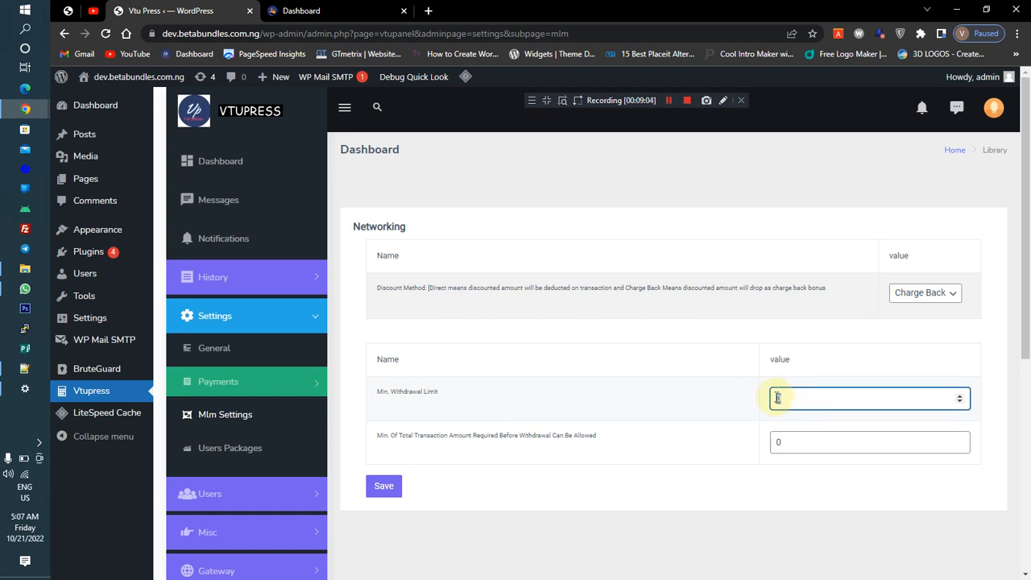
{"action": "key", "text": "BackSpace"}
{"action": "type", "text": "250"}
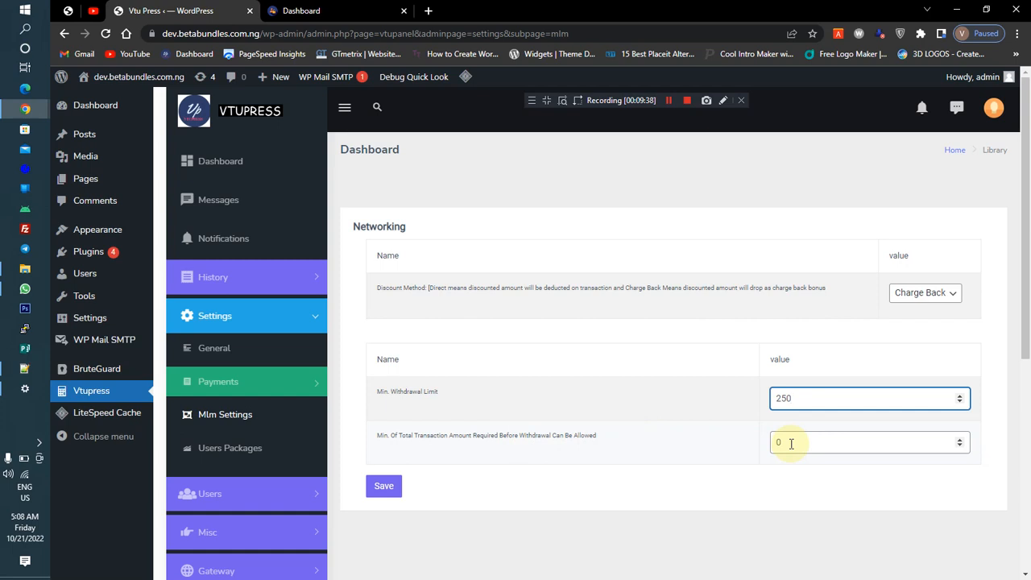
{"action": "left_click", "coordinate": [393, 488]}
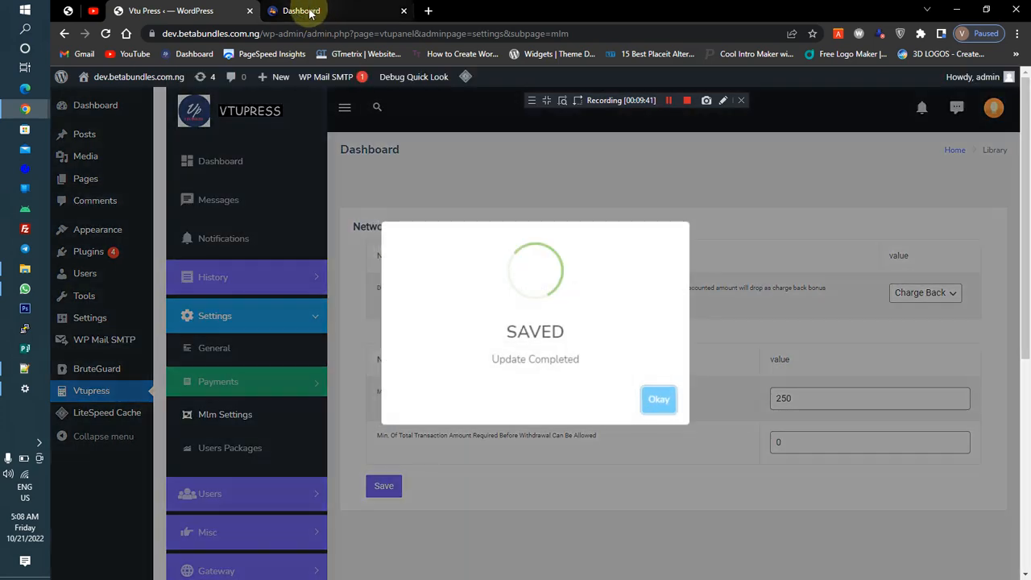
{"action": "left_click", "coordinate": [312, 16]}
{"action": "left_click", "coordinate": [192, 13]}
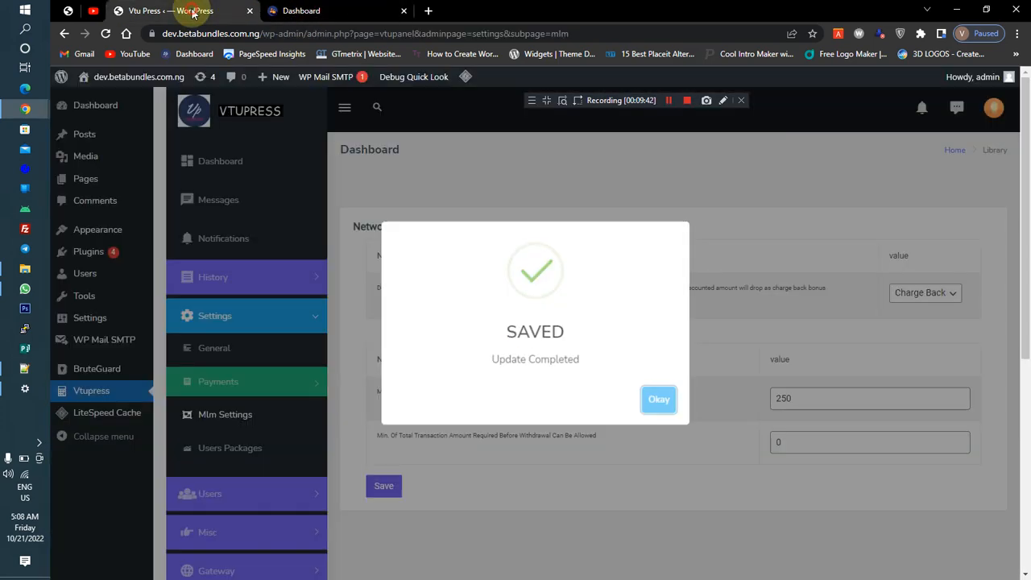
{"action": "left_click", "coordinate": [658, 402]}
Open the Buy Airtime page on the user dashboard
{"action": "left_click", "coordinate": [322, 12]}
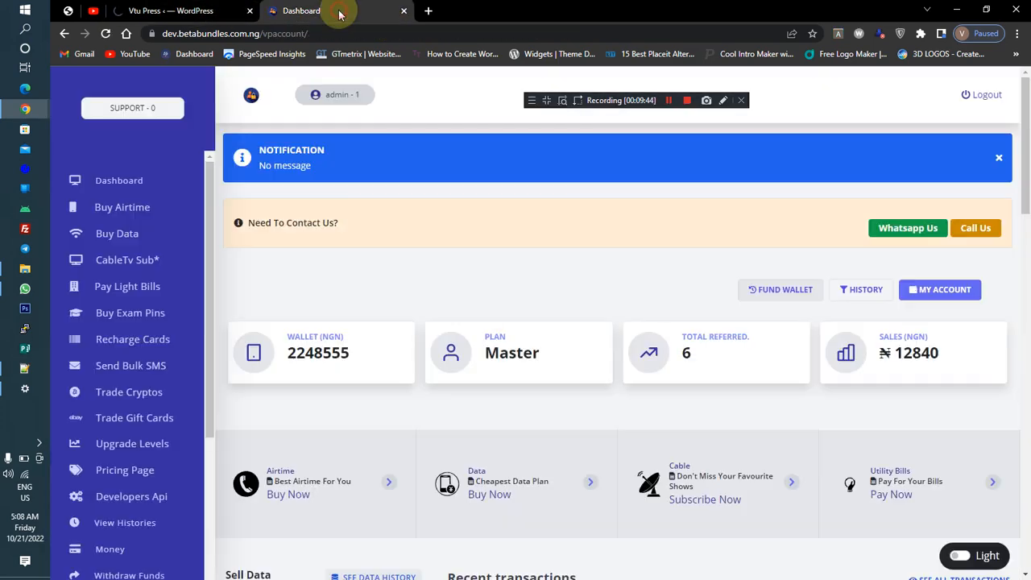
{"action": "left_click", "coordinate": [145, 211]}
Reopen the Master level in Users Packages to review its airtime values
{"action": "left_click", "coordinate": [198, 12]}
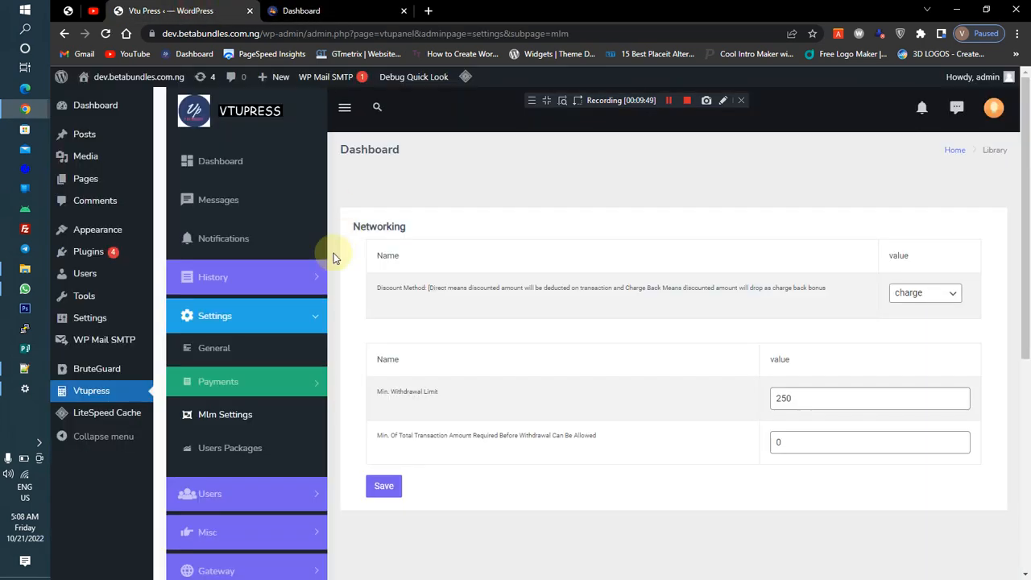
{"action": "left_click", "coordinate": [232, 448]}
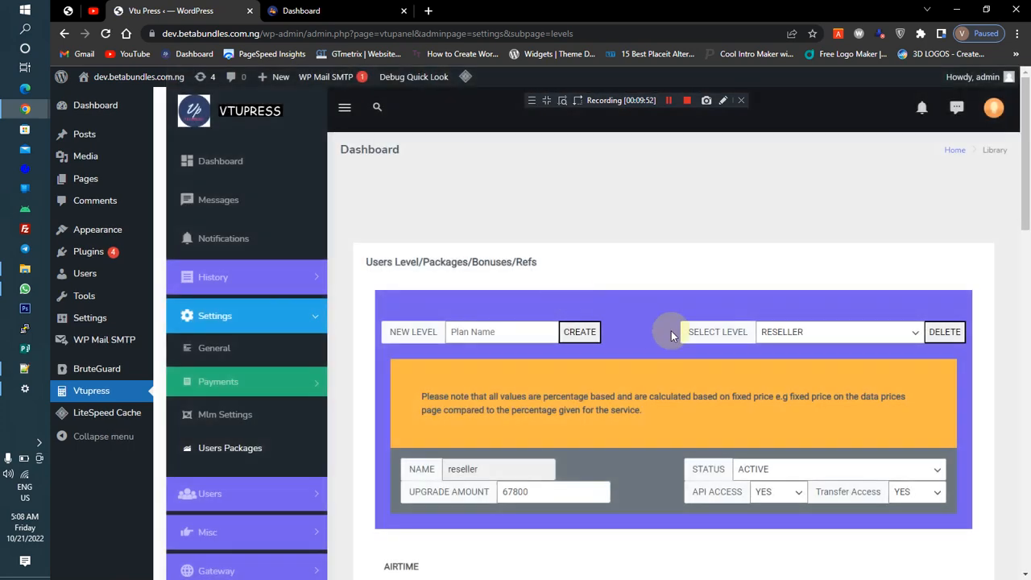
{"action": "left_click", "coordinate": [816, 332]}
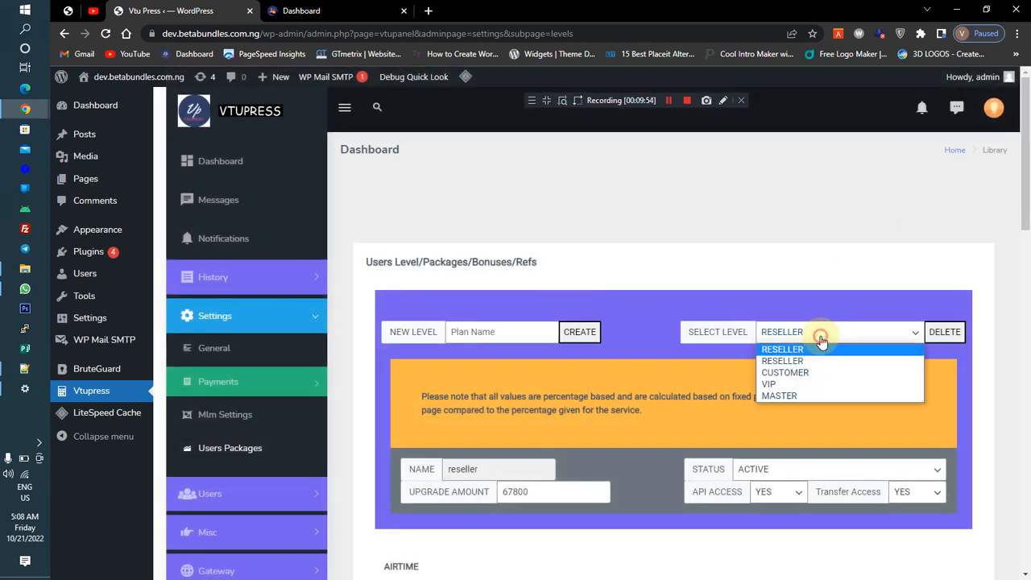
{"action": "left_click", "coordinate": [799, 396]}
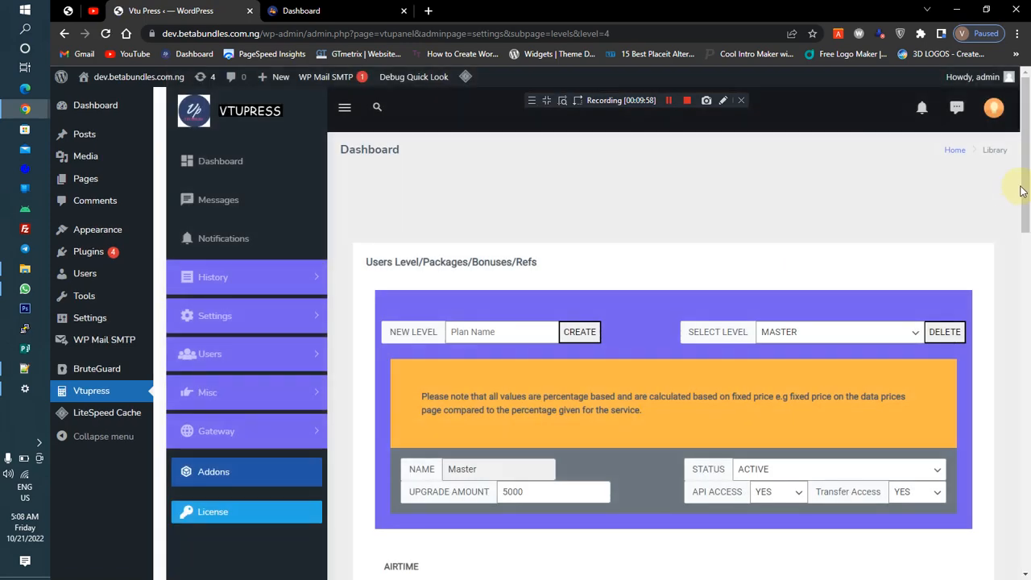
{"action": "left_click_drag", "start_coordinate": [1025, 189], "coordinate": [972, 269]}
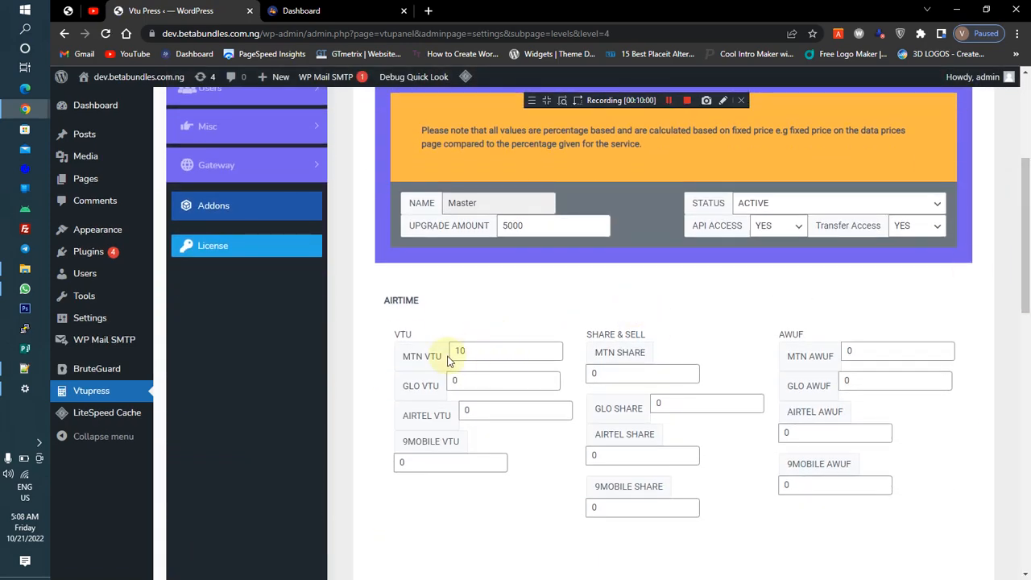
On the user's Buy Airtime page, choose airtime type VTU, network MTN, and fill in a saved phone number
{"action": "left_click", "coordinate": [305, 10]}
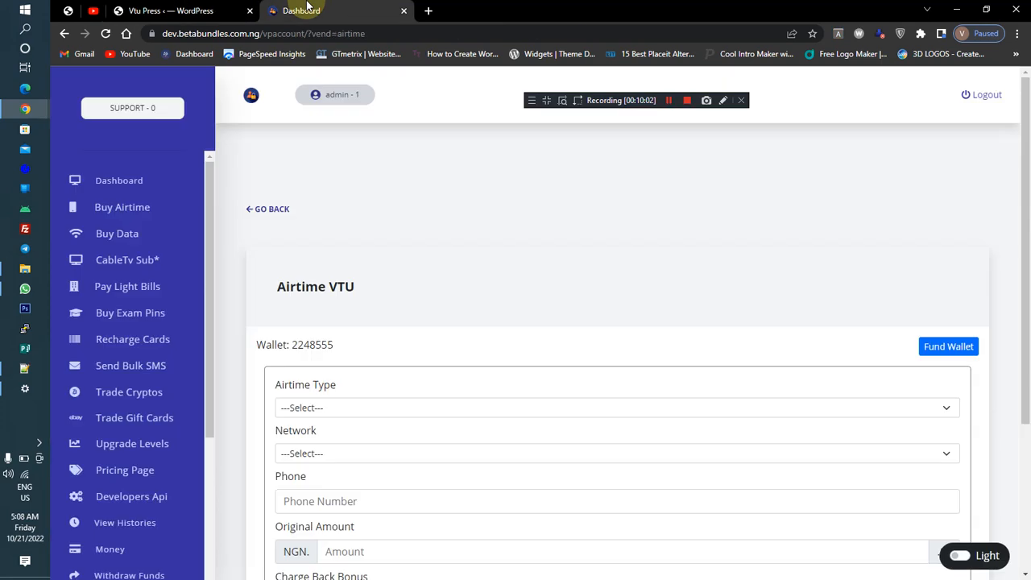
{"action": "scroll", "coordinate": [1027, 387], "scroll_direction": "down", "scroll_amount": 2}
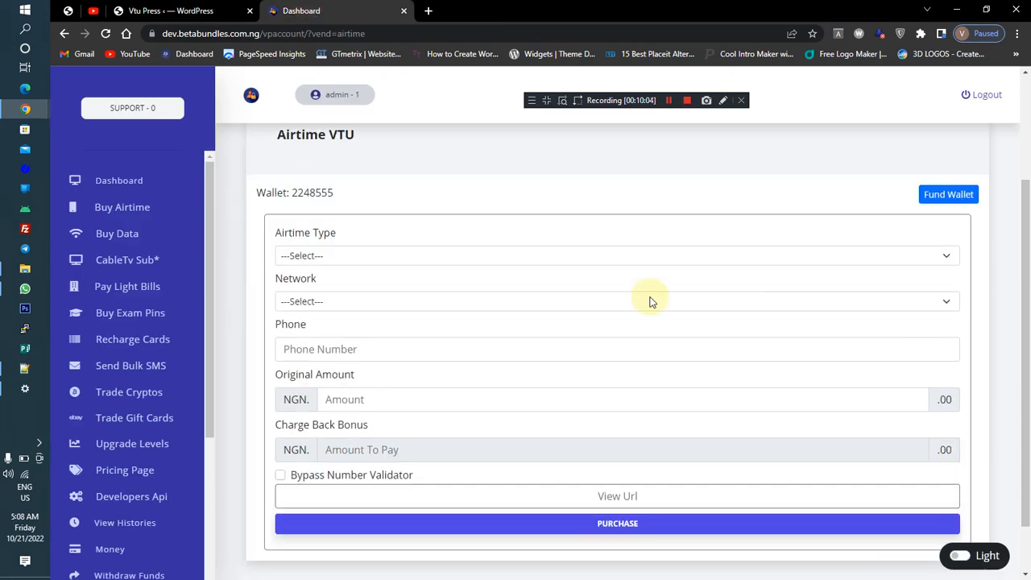
{"action": "left_click", "coordinate": [236, 16]}
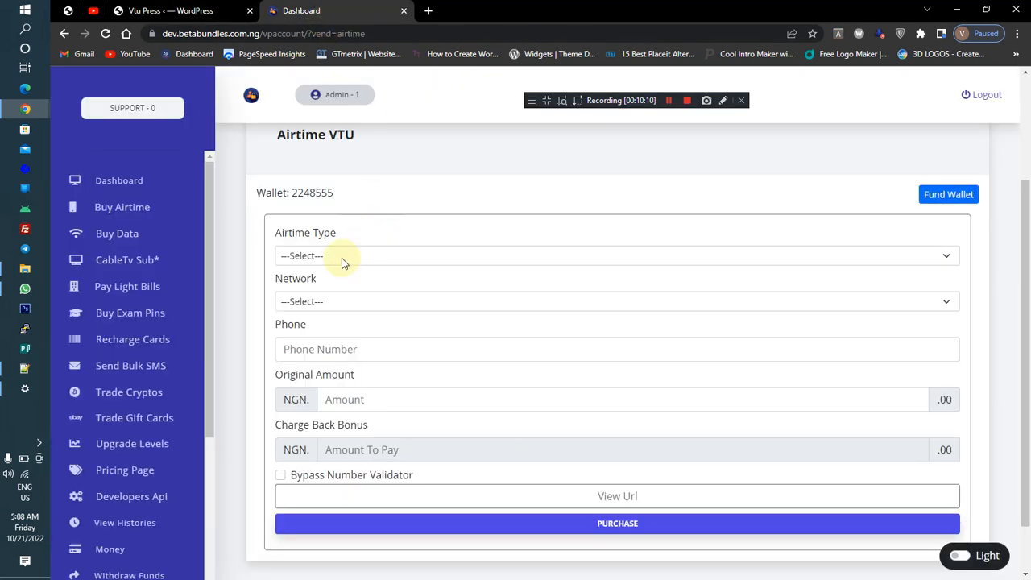
{"action": "left_click", "coordinate": [321, 264]}
{"action": "left_click", "coordinate": [299, 286]}
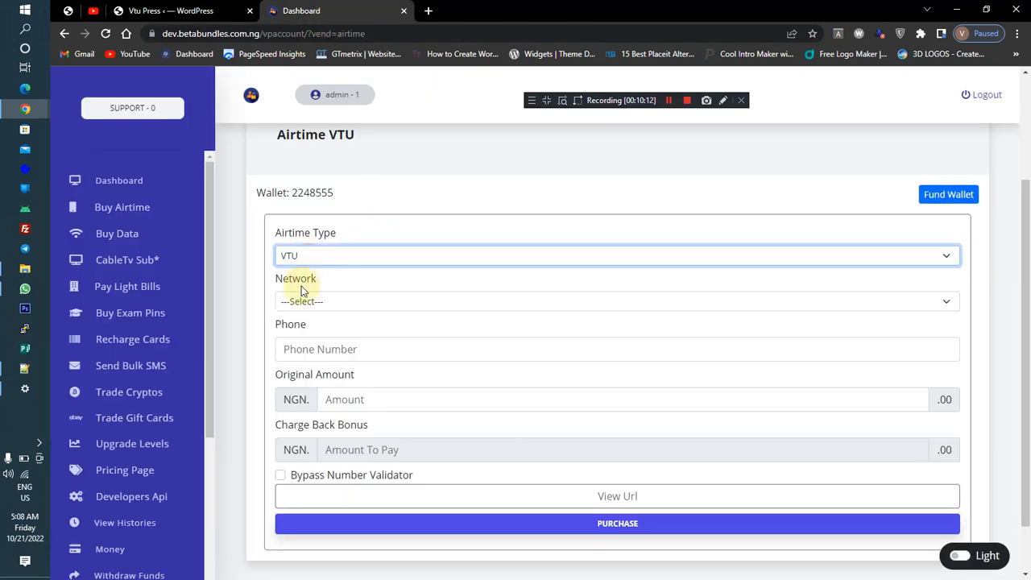
{"action": "left_click", "coordinate": [300, 303]}
{"action": "left_click", "coordinate": [299, 331]}
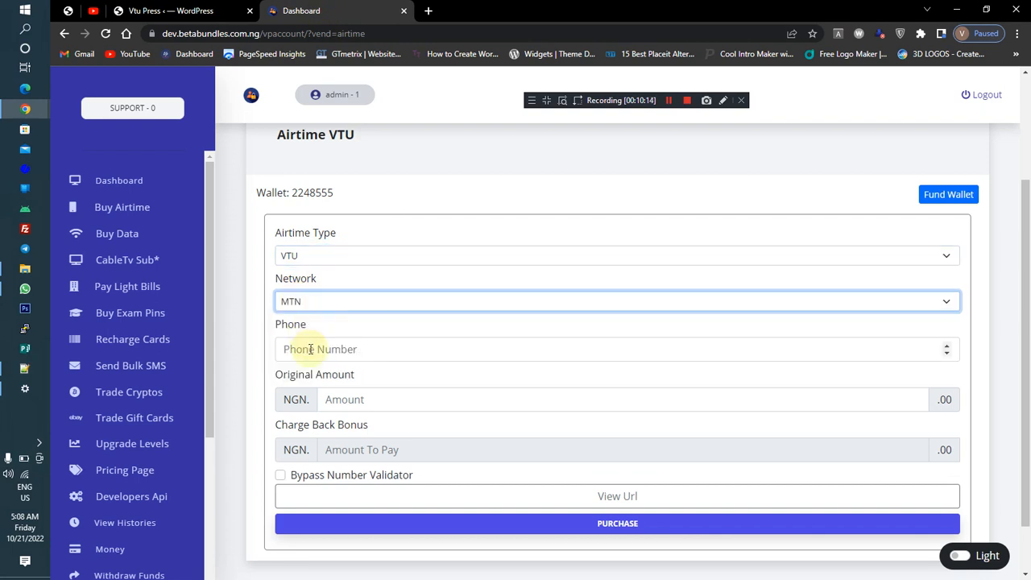
{"action": "left_click", "coordinate": [310, 349]}
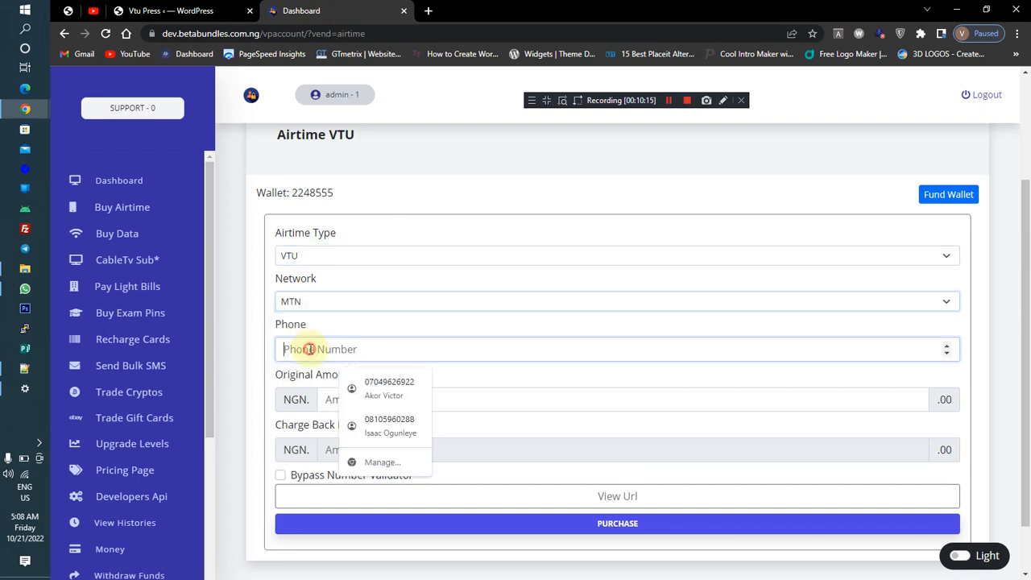
{"action": "left_click", "coordinate": [383, 388]}
{"action": "left_click", "coordinate": [366, 399]}
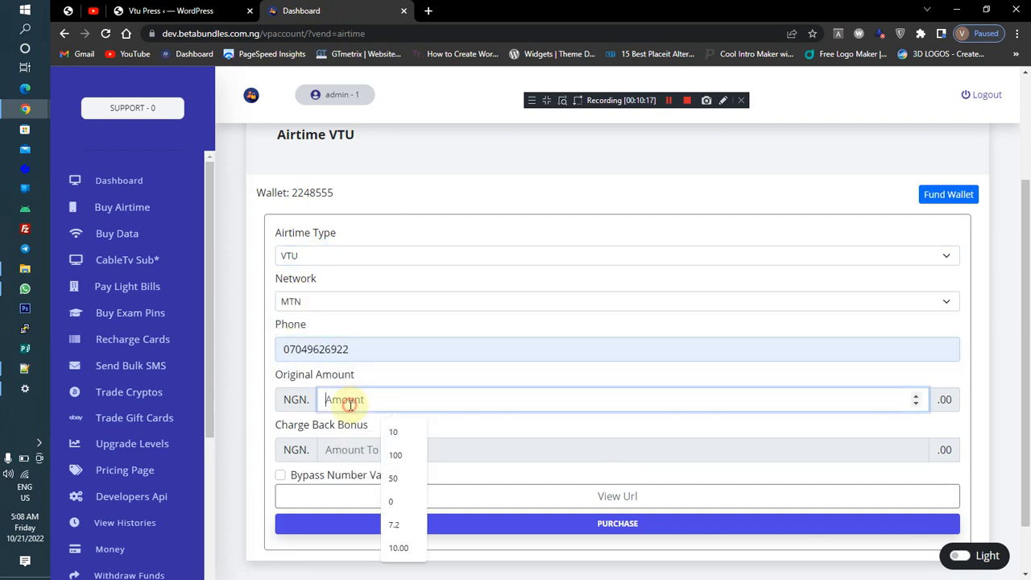
Try an original amount of 200 NGN in the airtime form
{"action": "left_click", "coordinate": [398, 452]}
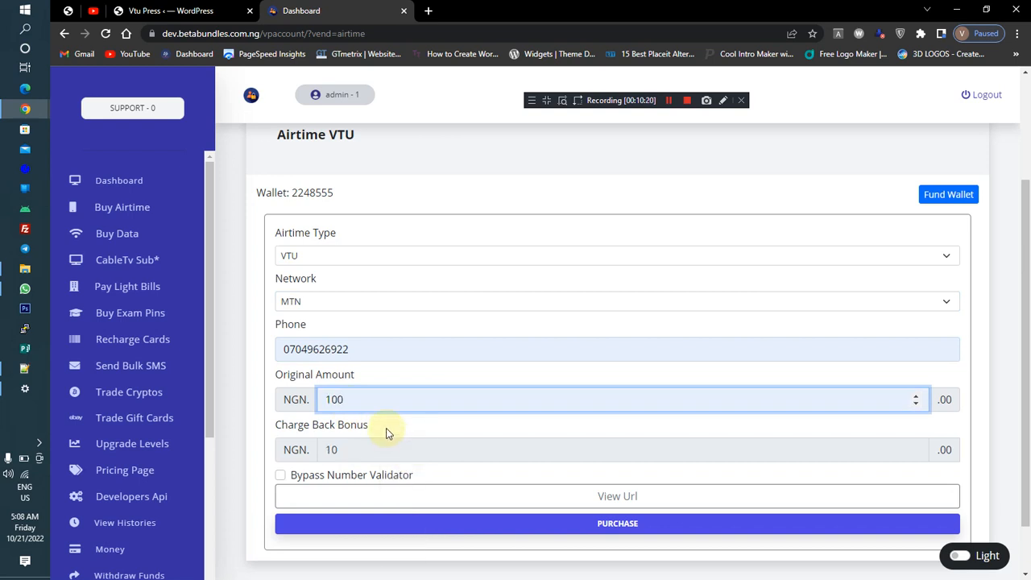
{"action": "key", "text": "BackSpace"}
{"action": "key", "text": "BackSpace"}
{"action": "key", "text": "BackSpace"}
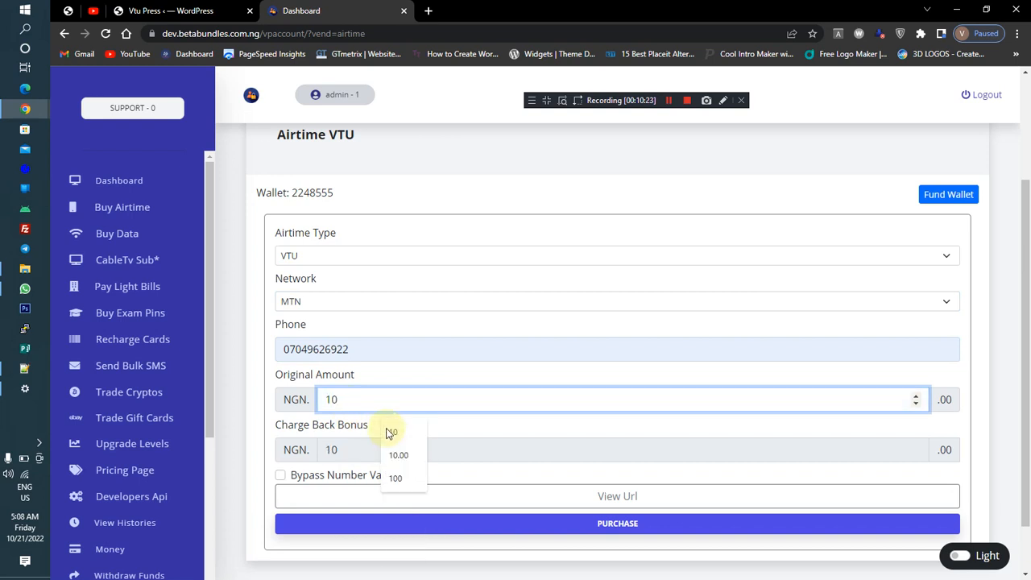
{"action": "type", "text": "200"}
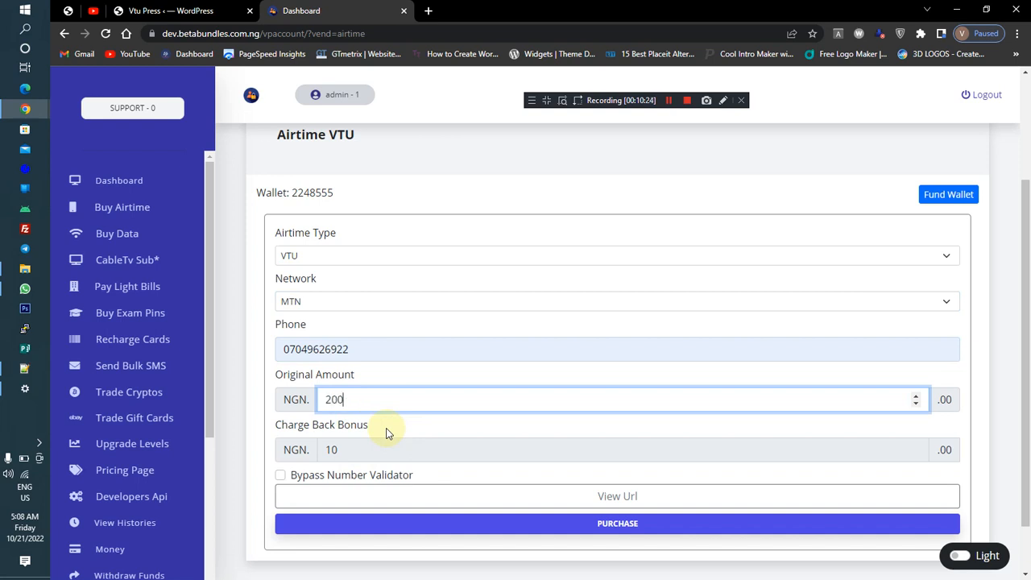
{"action": "left_click", "coordinate": [387, 428]}
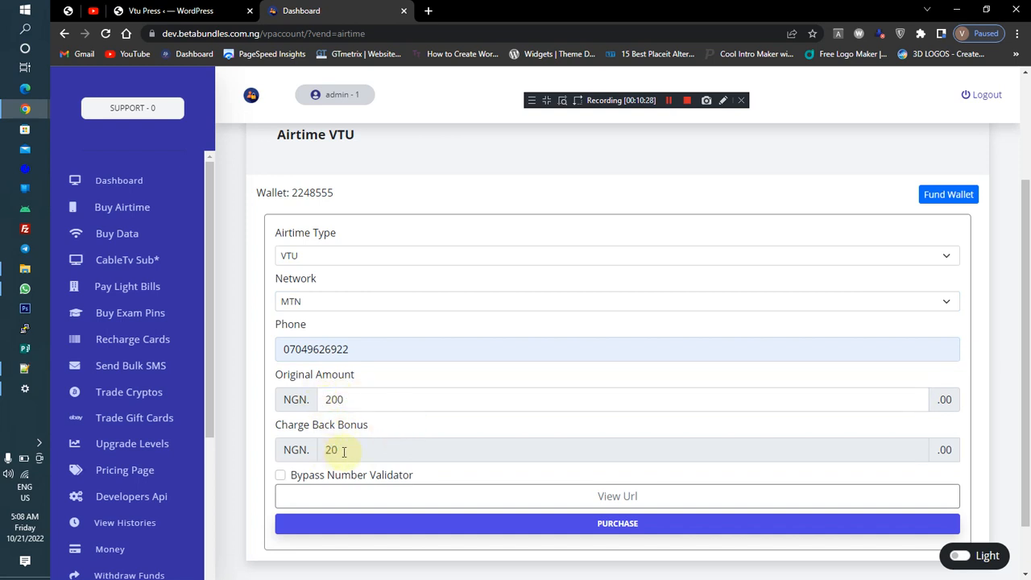
Set the original amount to 100 NGN
{"action": "left_click", "coordinate": [357, 399]}
{"action": "key", "text": "ctrl+a"}
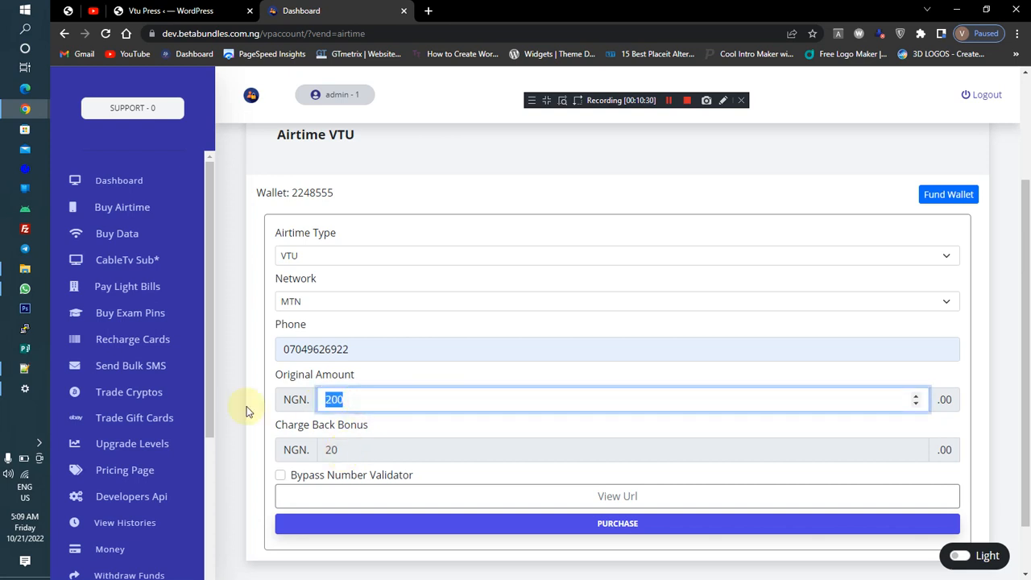
{"action": "type", "text": "100"}
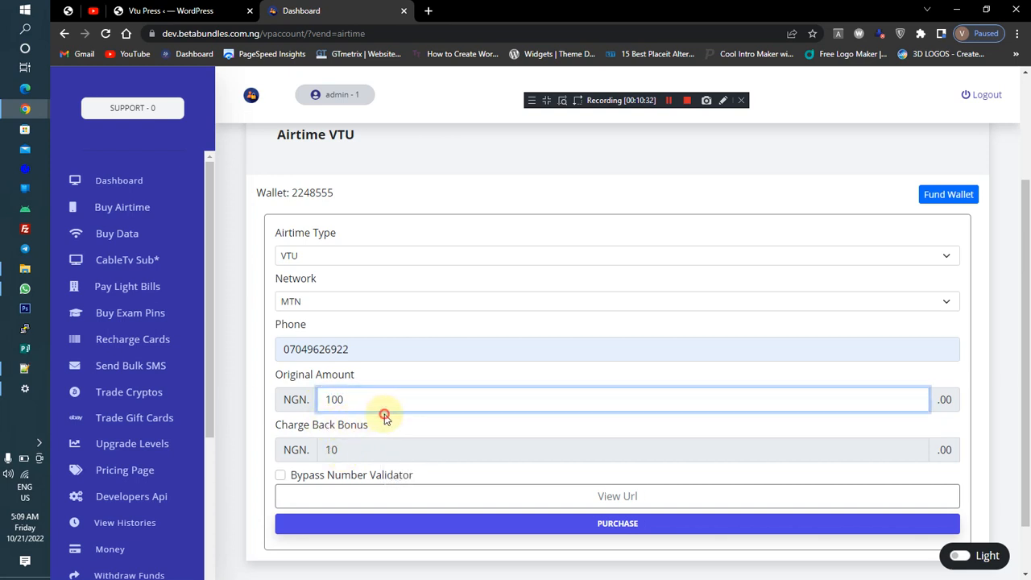
{"action": "left_click", "coordinate": [411, 427]}
Purchase the airtime, enter the transaction PIN, proceed, and dismiss the processing message
{"action": "left_click", "coordinate": [431, 524]}
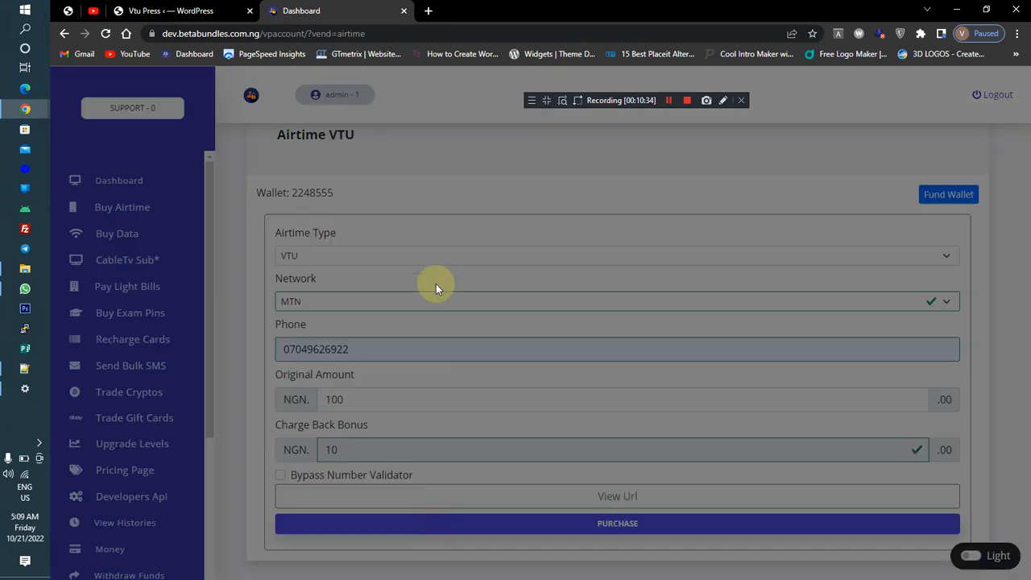
{"action": "left_click", "coordinate": [454, 233]}
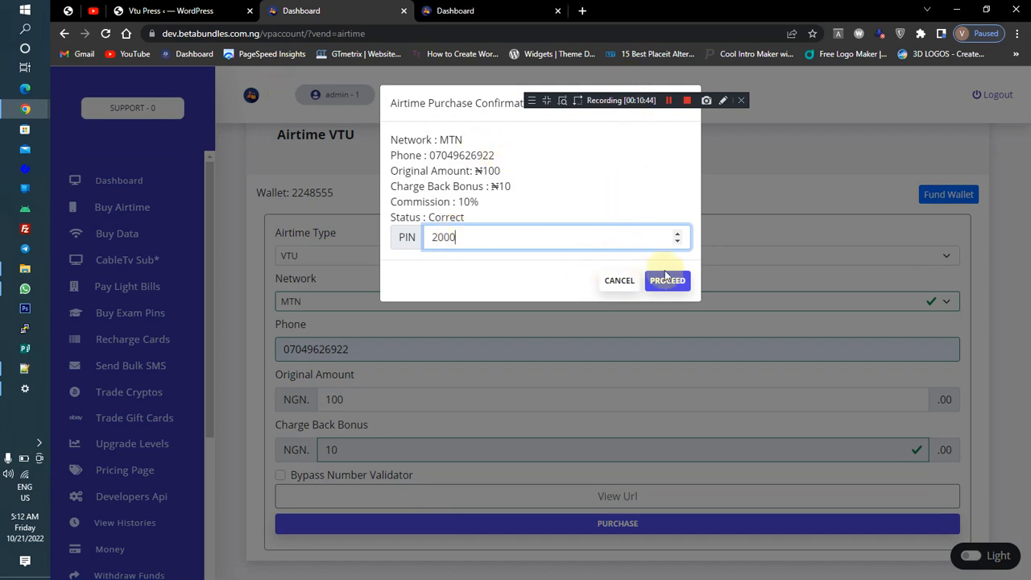
{"action": "left_click", "coordinate": [665, 277]}
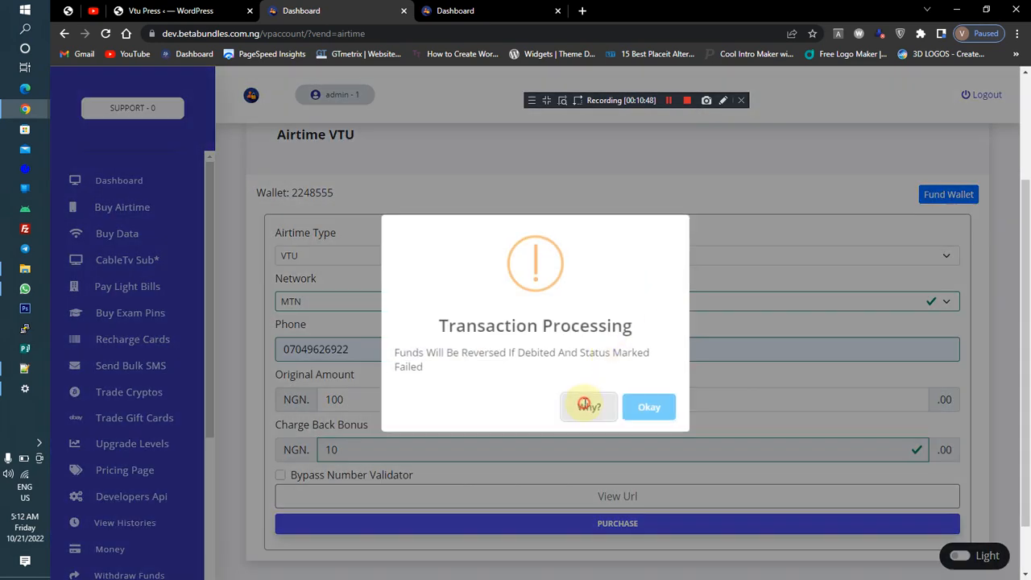
{"action": "left_click", "coordinate": [587, 404]}
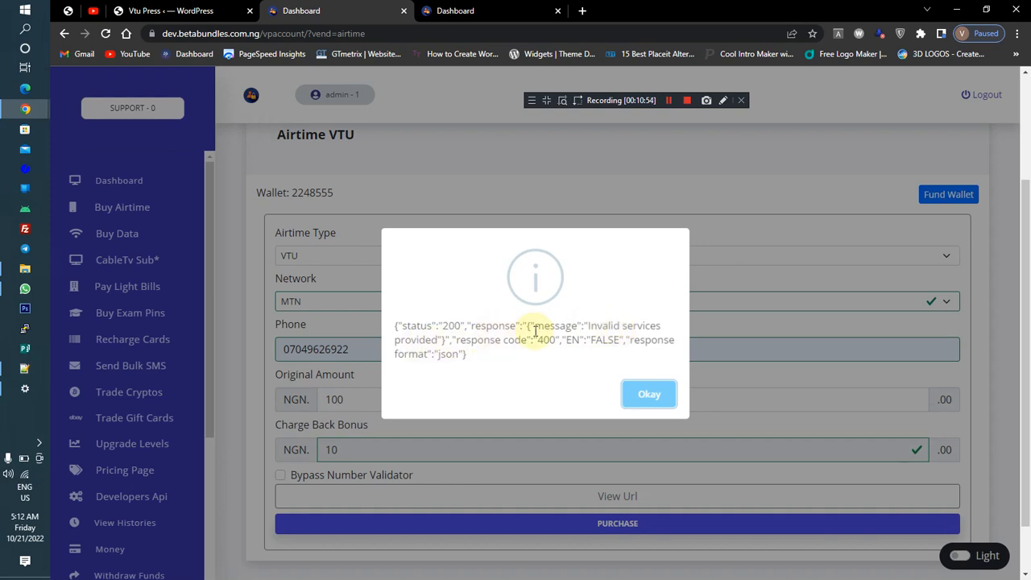
Open the airtime VTU gateway settings in the VTUPress admin panel
{"action": "left_click", "coordinate": [172, 12]}
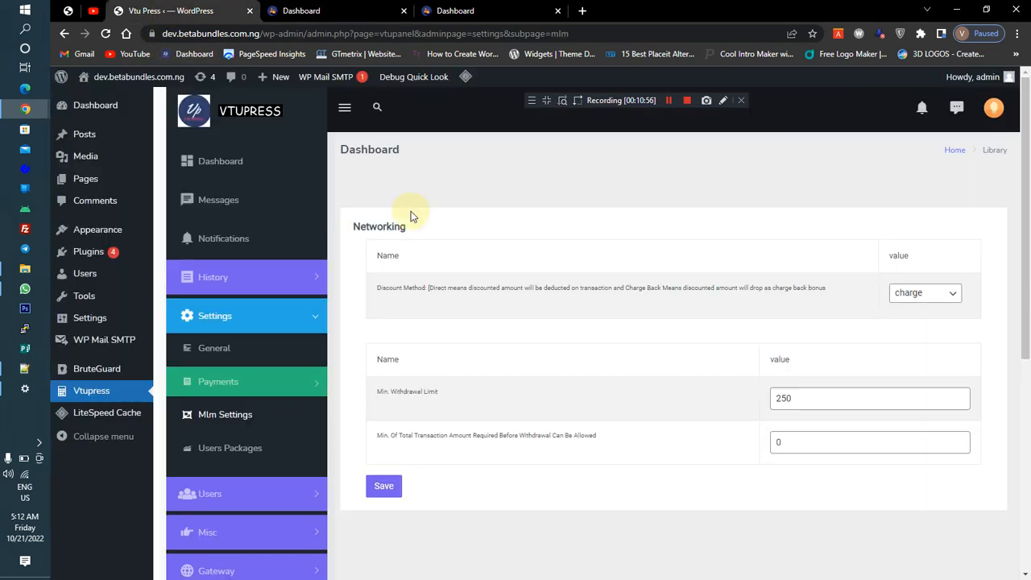
{"action": "left_click", "coordinate": [308, 316]}
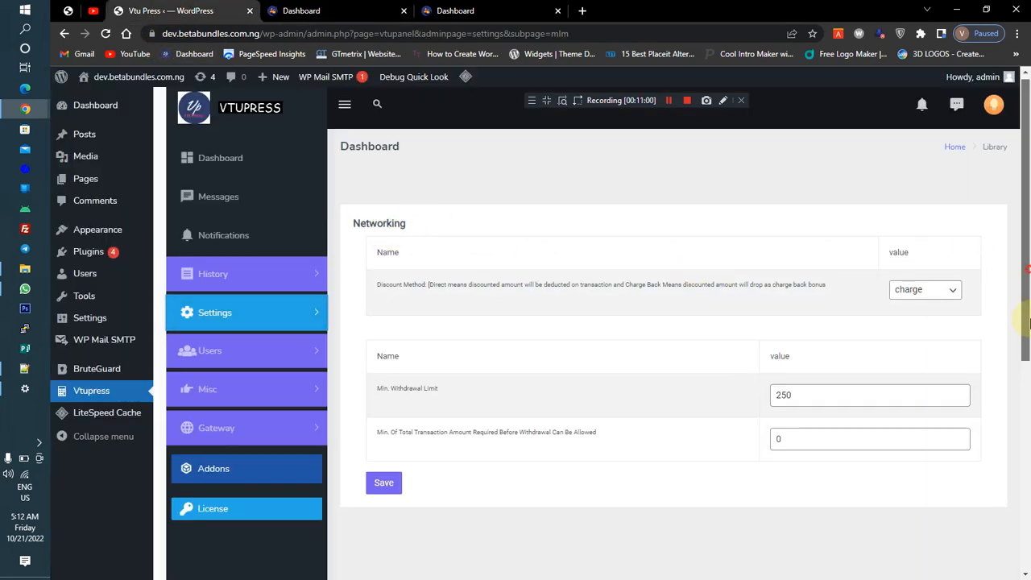
{"action": "scroll", "coordinate": [561, 306], "scroll_direction": "down", "scroll_amount": 3}
{"action": "left_click", "coordinate": [235, 221]}
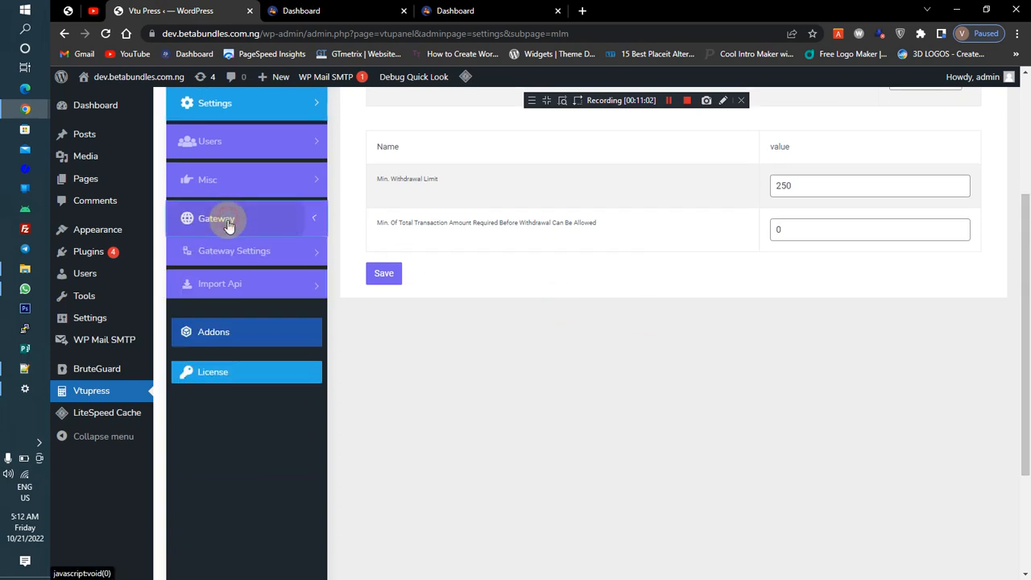
{"action": "left_click", "coordinate": [235, 290]}
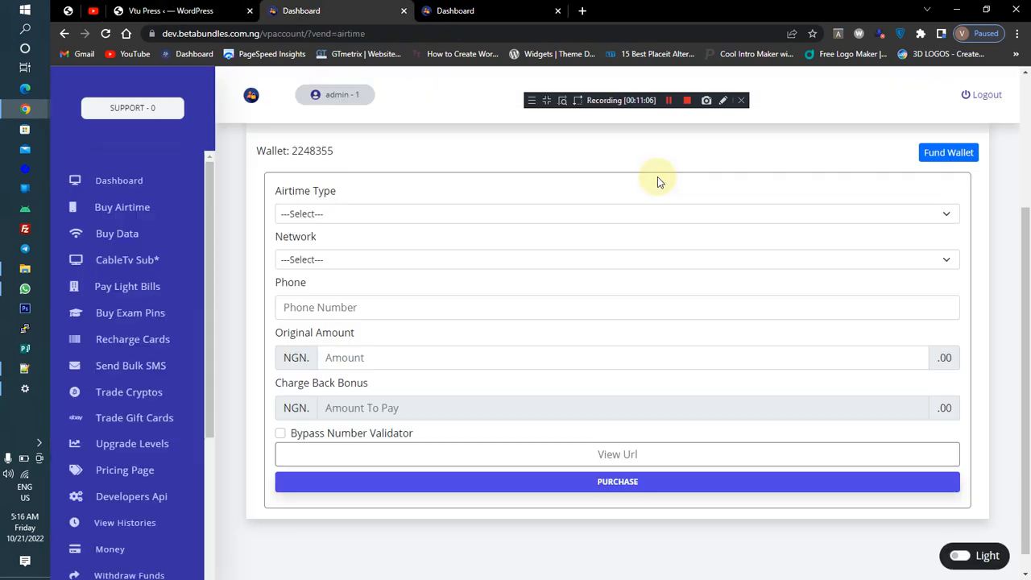
{"action": "left_click", "coordinate": [165, 10]}
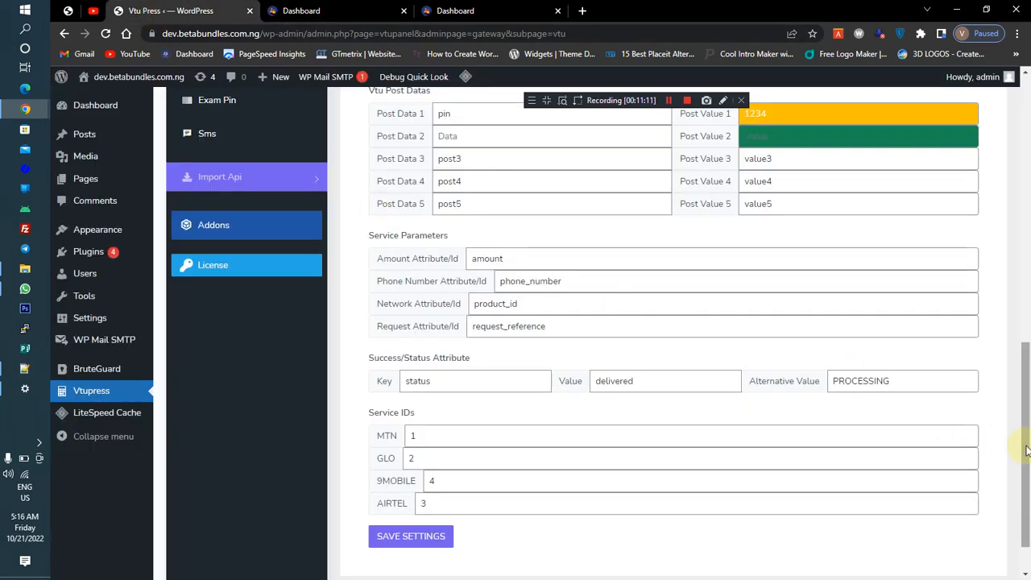
{"action": "left_click_drag", "start_coordinate": [1024, 437], "coordinate": [1011, 155]}
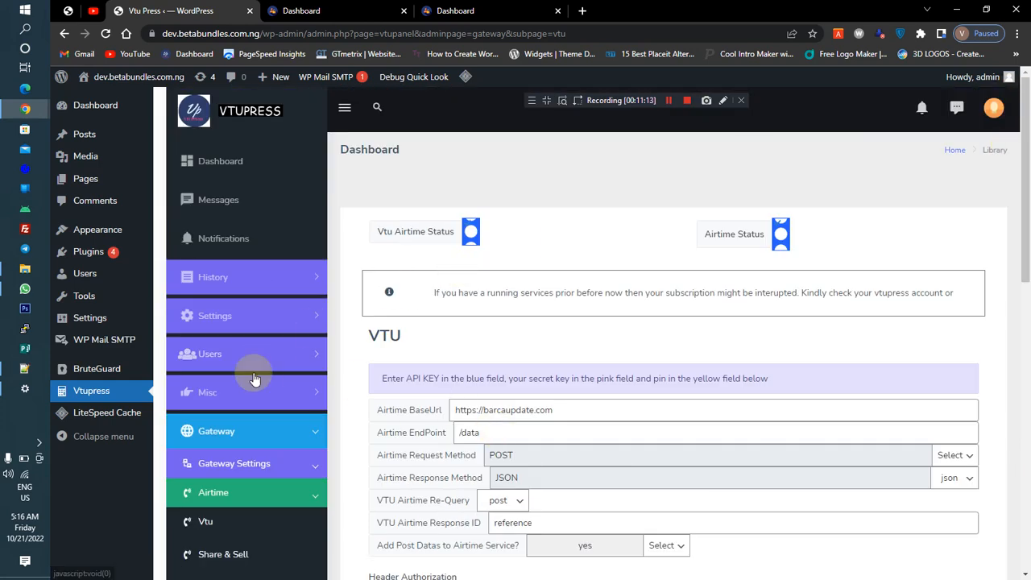
Refresh the user dashboard overview to review the transaction and bonus stats
{"action": "left_click", "coordinate": [213, 161]}
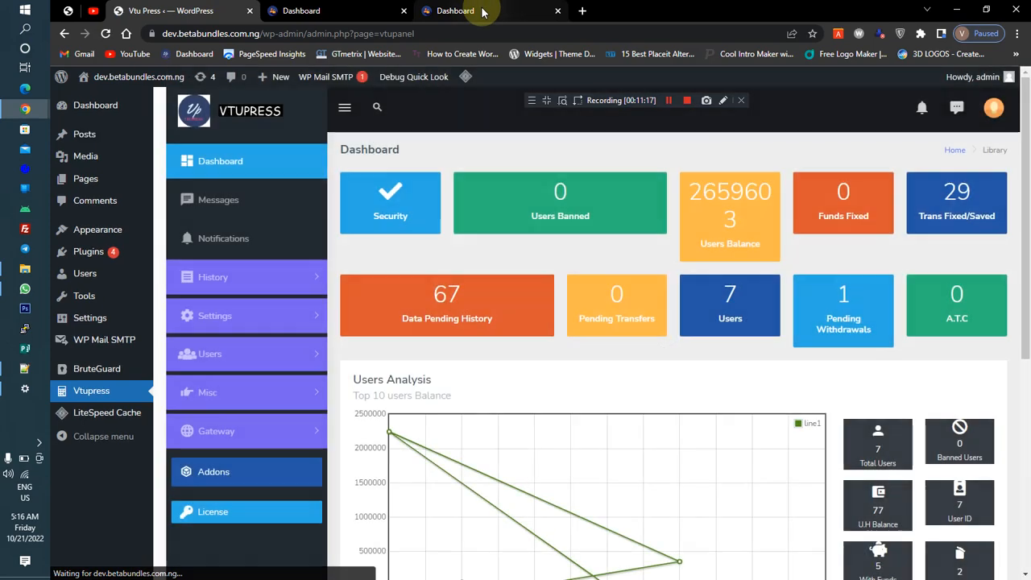
{"action": "left_click", "coordinate": [483, 11]}
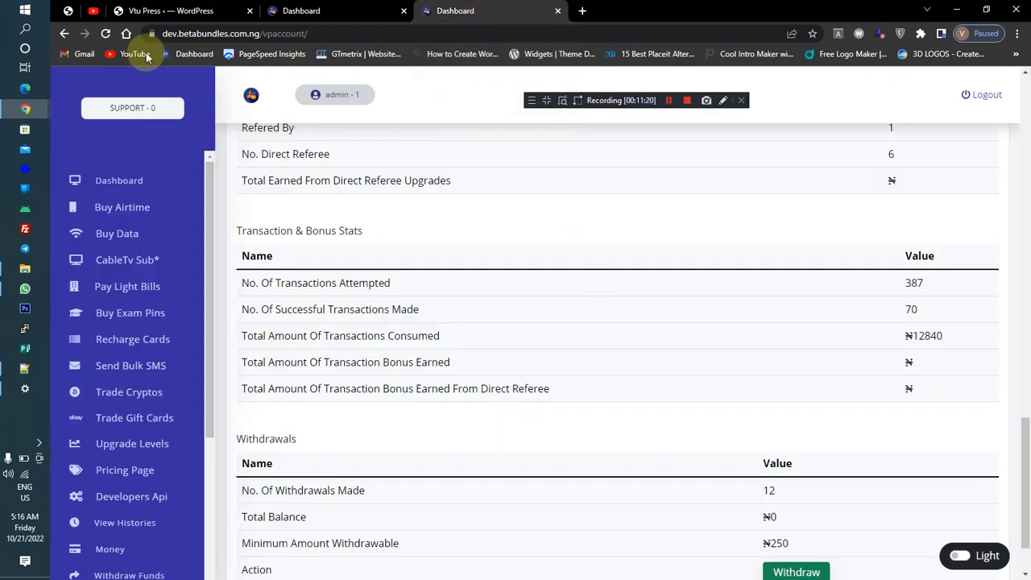
{"action": "key", "text": "F5"}
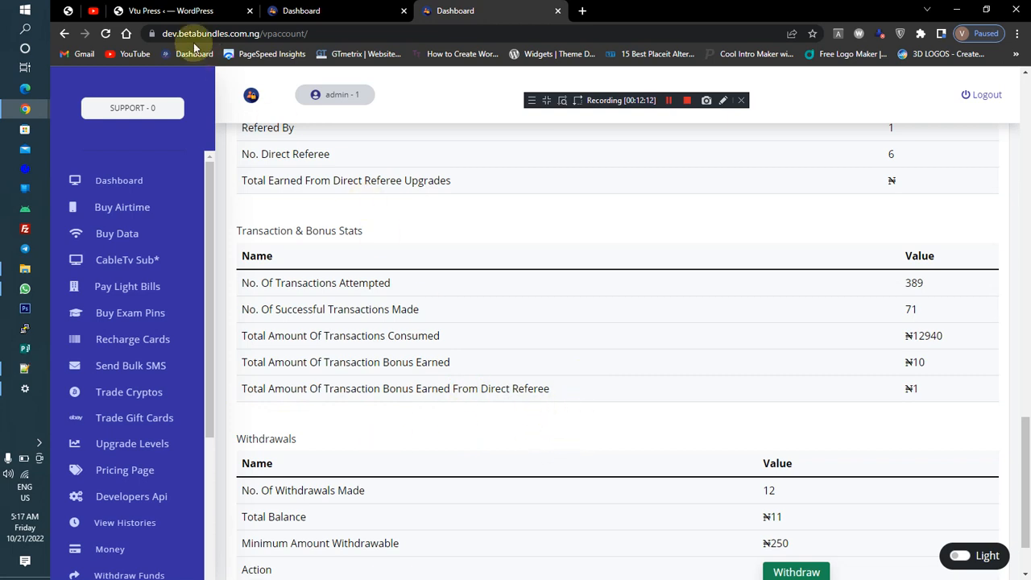
Open Users Packages from the VTUPress settings in the admin panel
{"action": "left_click", "coordinate": [153, 10]}
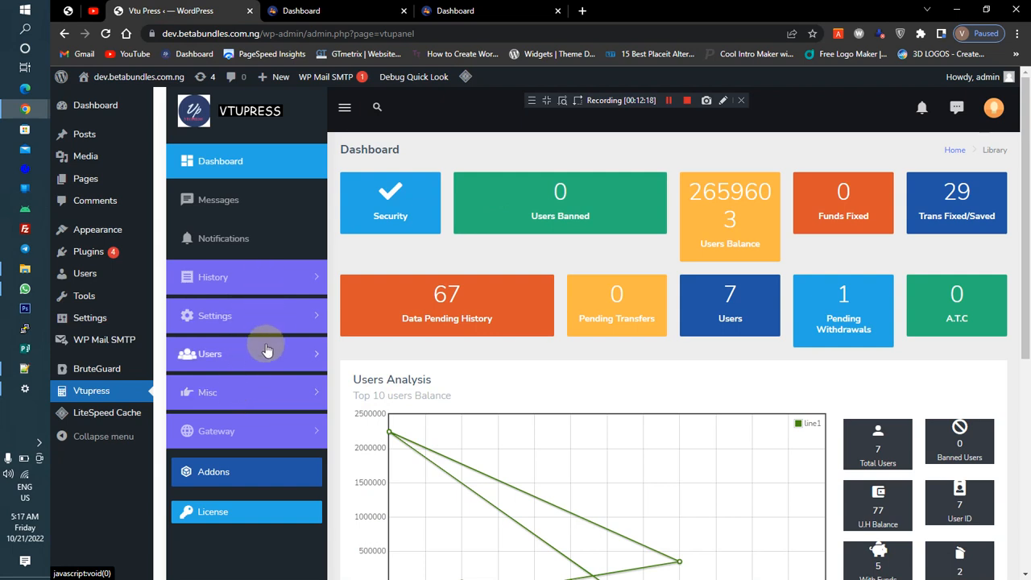
{"action": "left_click", "coordinate": [254, 441]}
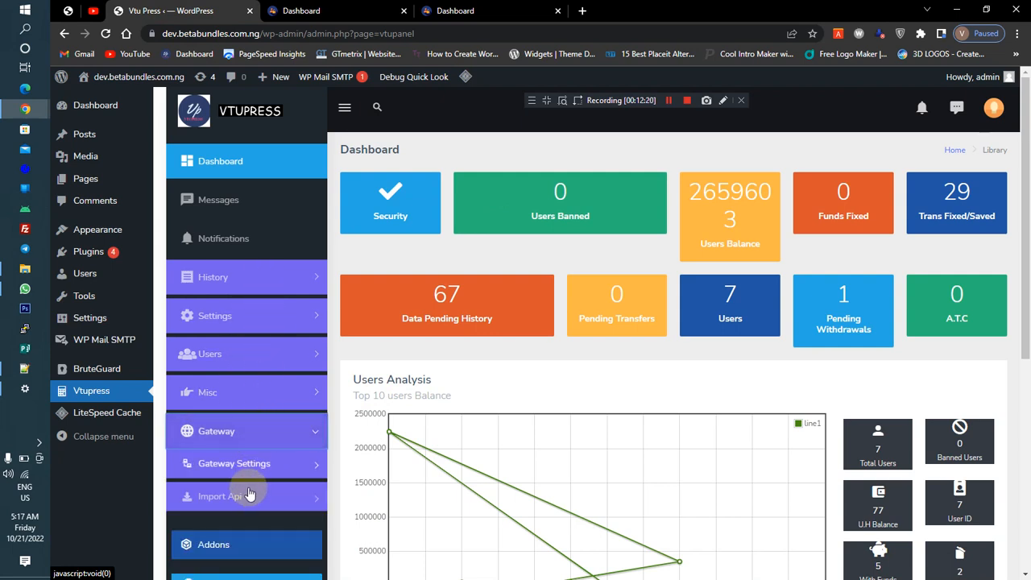
{"action": "left_click", "coordinate": [247, 439]}
{"action": "left_click", "coordinate": [266, 348]}
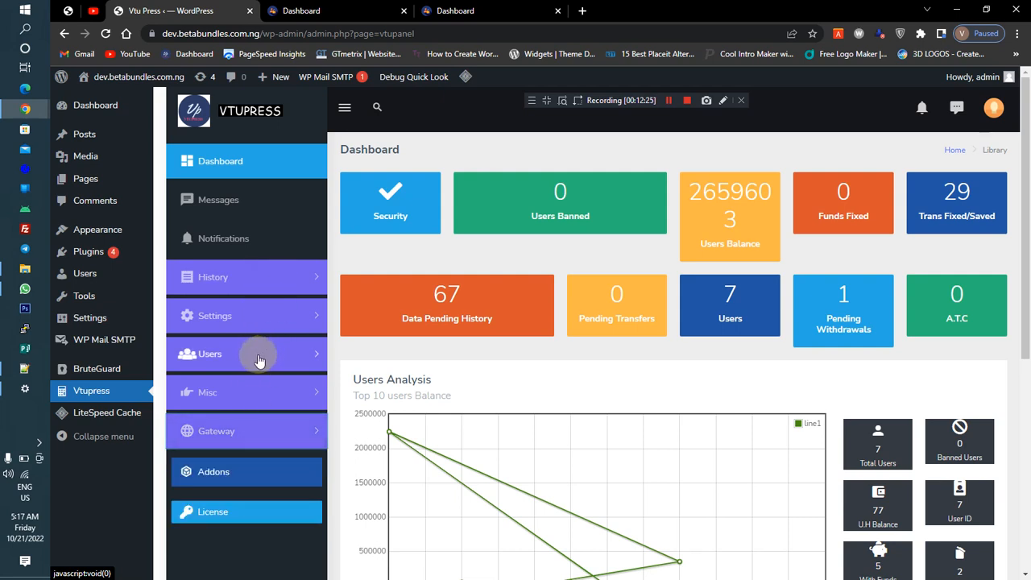
{"action": "left_click", "coordinate": [259, 355]}
{"action": "left_click", "coordinate": [260, 355]}
{"action": "left_click", "coordinate": [246, 318]}
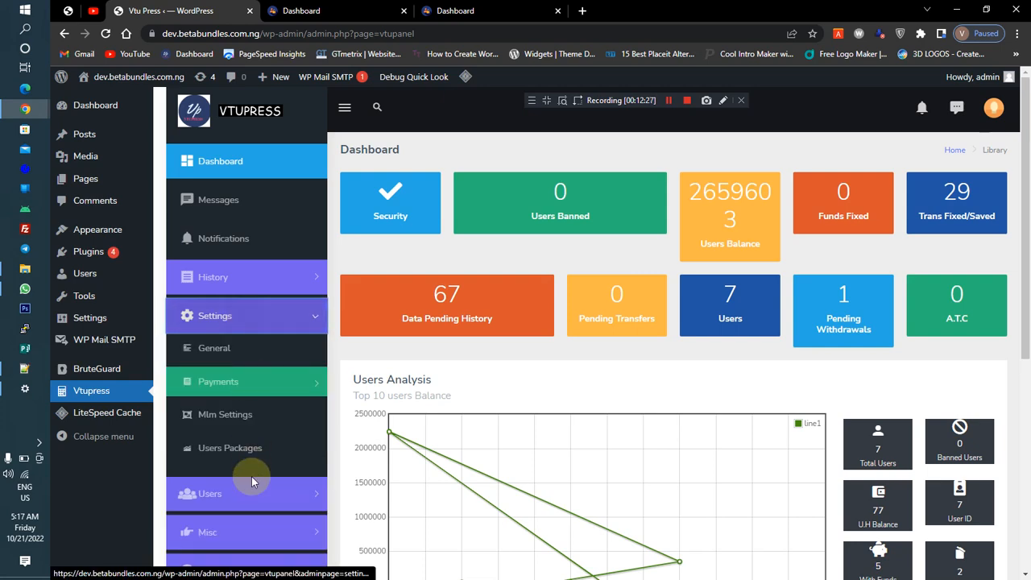
{"action": "left_click", "coordinate": [240, 454]}
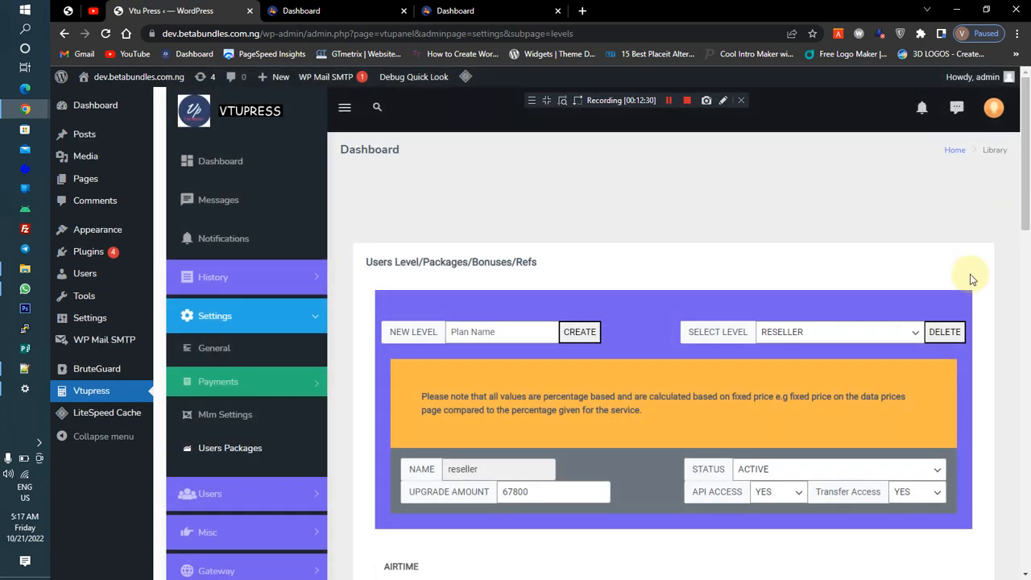
Select the Master level and delete its last referral level
{"action": "left_click", "coordinate": [866, 333]}
{"action": "left_click", "coordinate": [821, 397]}
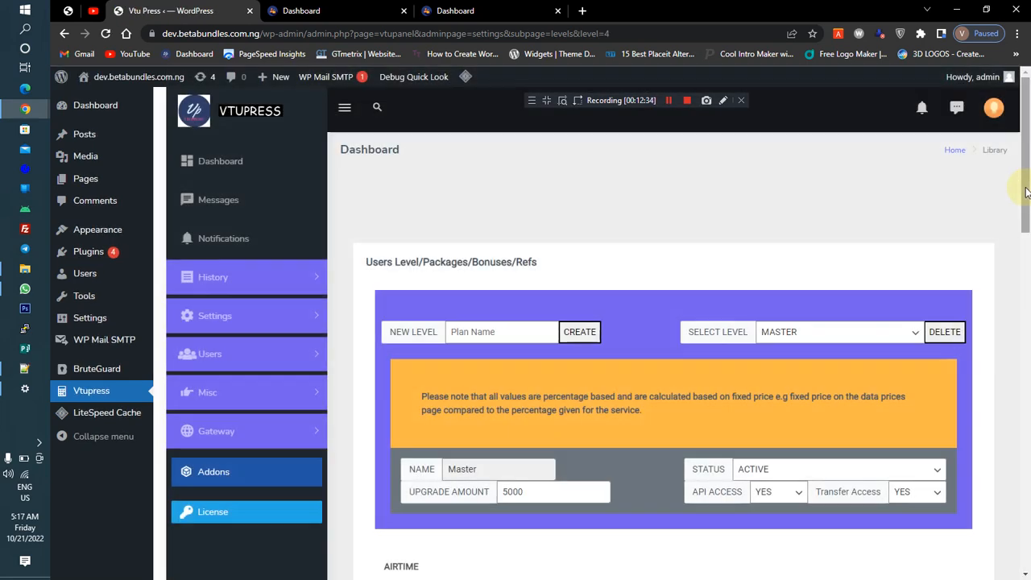
{"action": "left_click_drag", "start_coordinate": [1026, 191], "coordinate": [1026, 535]}
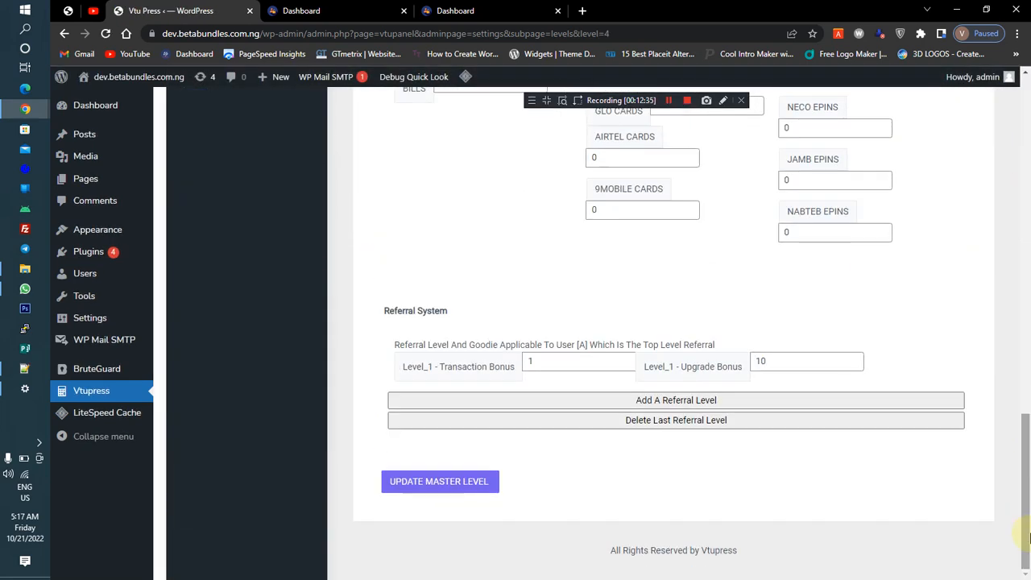
{"action": "left_click", "coordinate": [652, 422]}
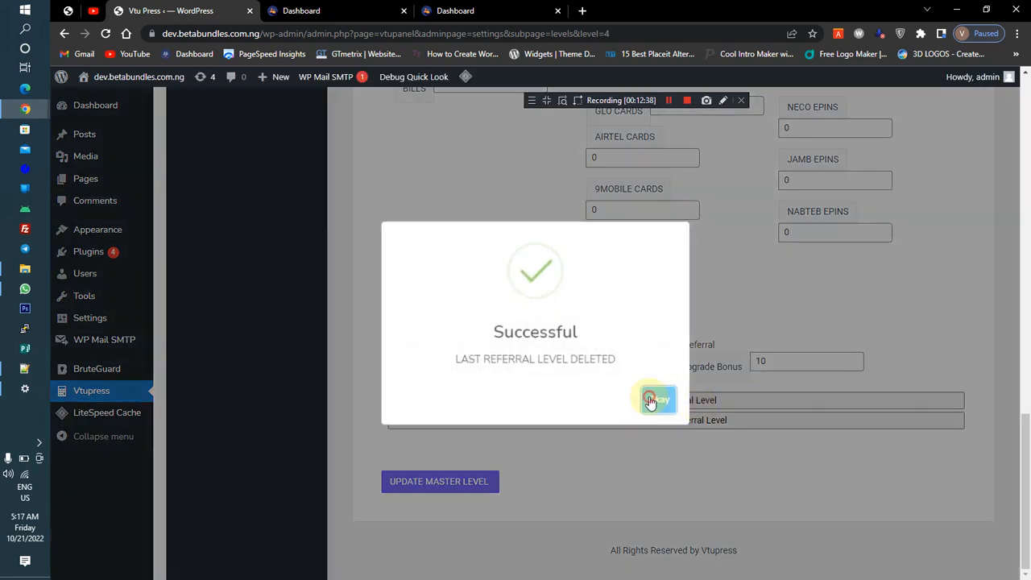
{"action": "left_click", "coordinate": [656, 399]}
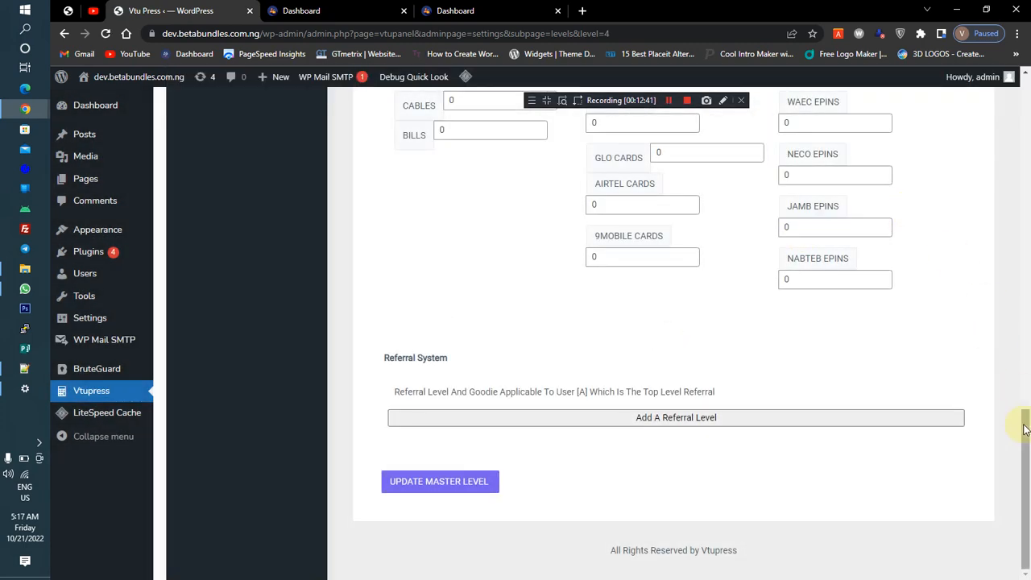
Set the Master level's status to In-Active and update the Master level
{"action": "left_click_drag", "start_coordinate": [1024, 429], "coordinate": [1021, 113]}
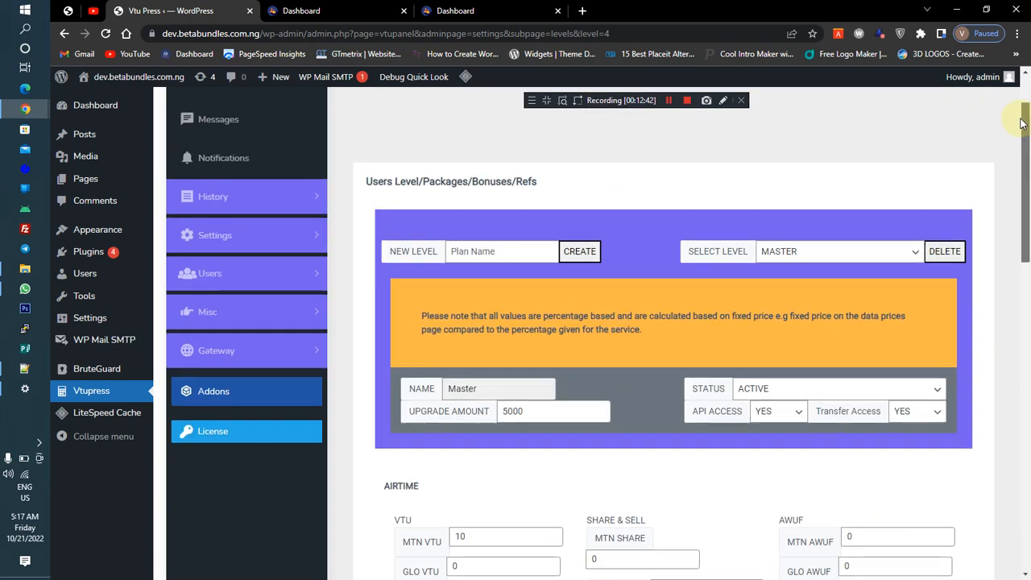
{"action": "left_click", "coordinate": [836, 388]}
{"action": "left_click", "coordinate": [798, 415]}
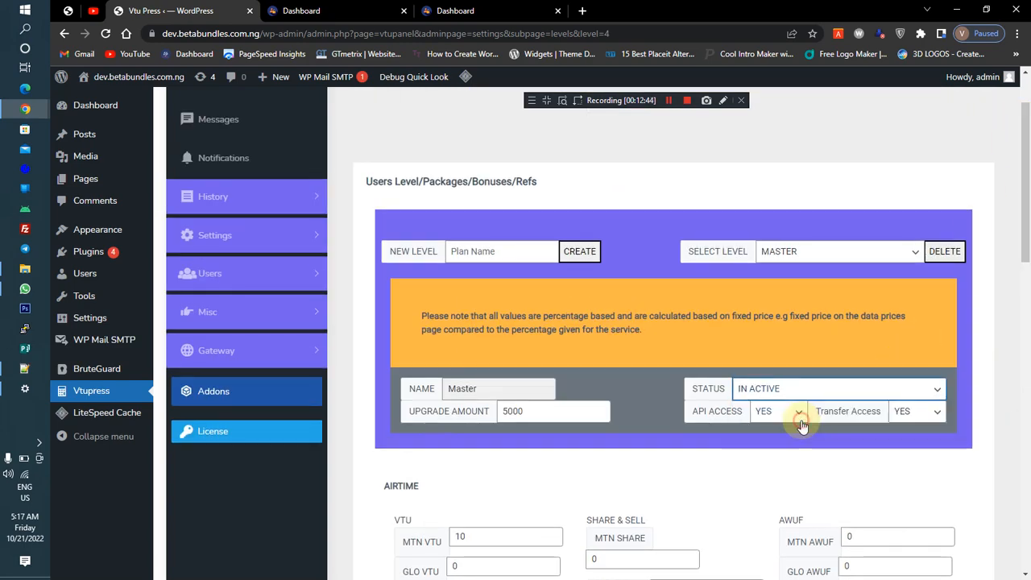
{"action": "left_click_drag", "start_coordinate": [1029, 232], "coordinate": [1026, 449]}
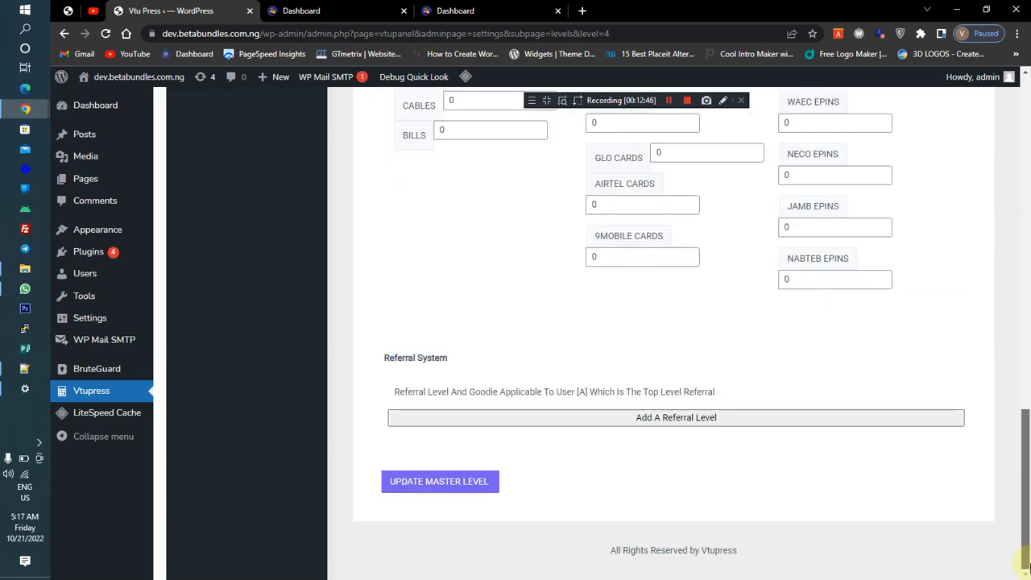
{"action": "left_click", "coordinate": [466, 481]}
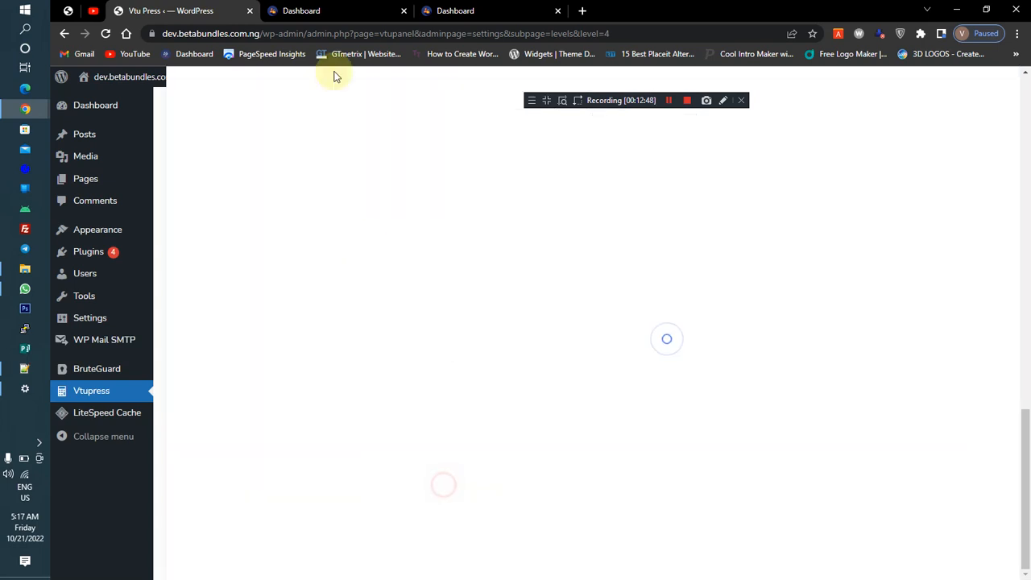
Reload the user dashboard overview and scroll to the transaction and bonus statistics
{"action": "left_click", "coordinate": [321, 10]}
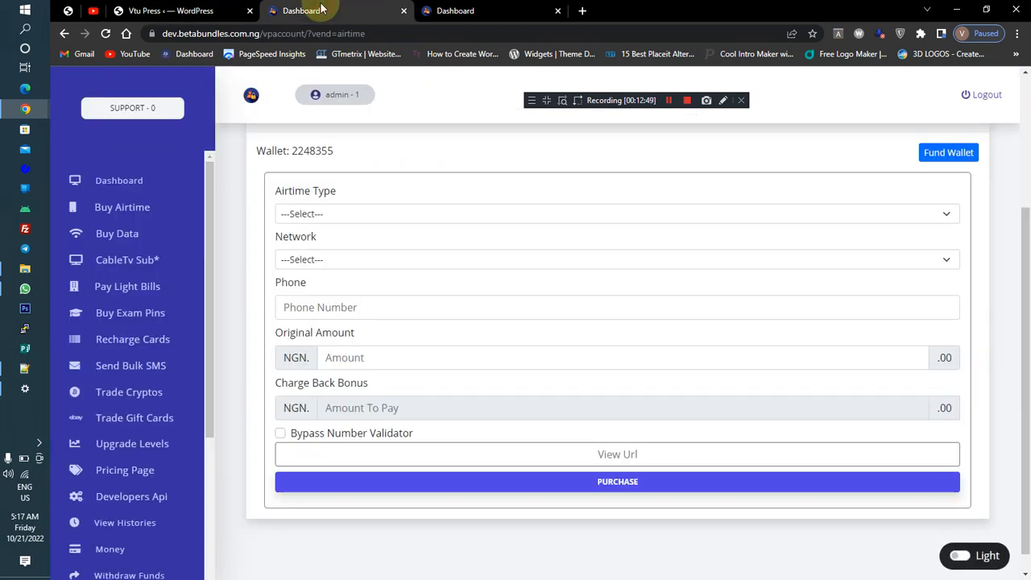
{"action": "left_click", "coordinate": [458, 11]}
{"action": "left_click", "coordinate": [106, 36]}
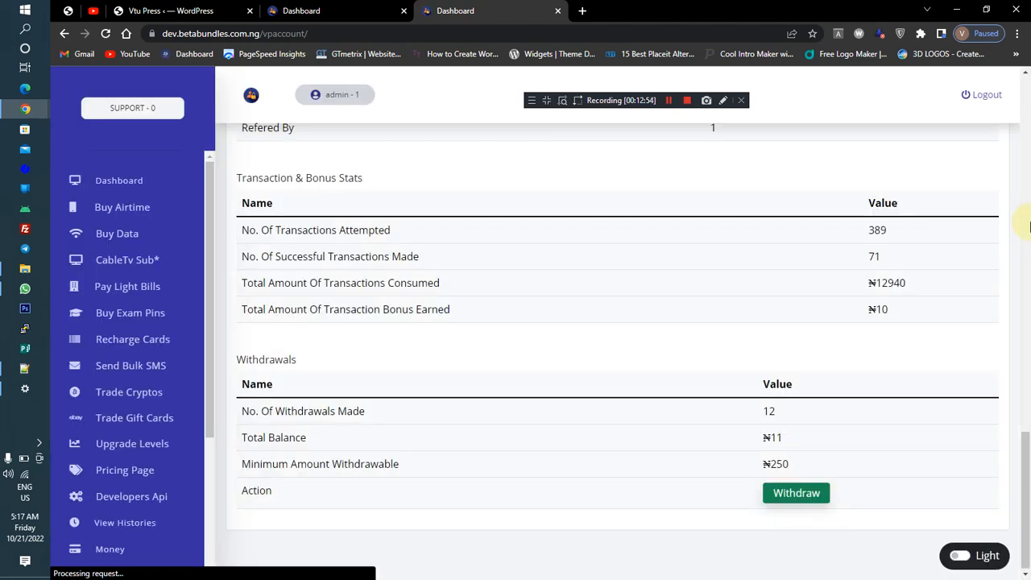
{"action": "left_click_drag", "start_coordinate": [1026, 439], "coordinate": [951, 396]}
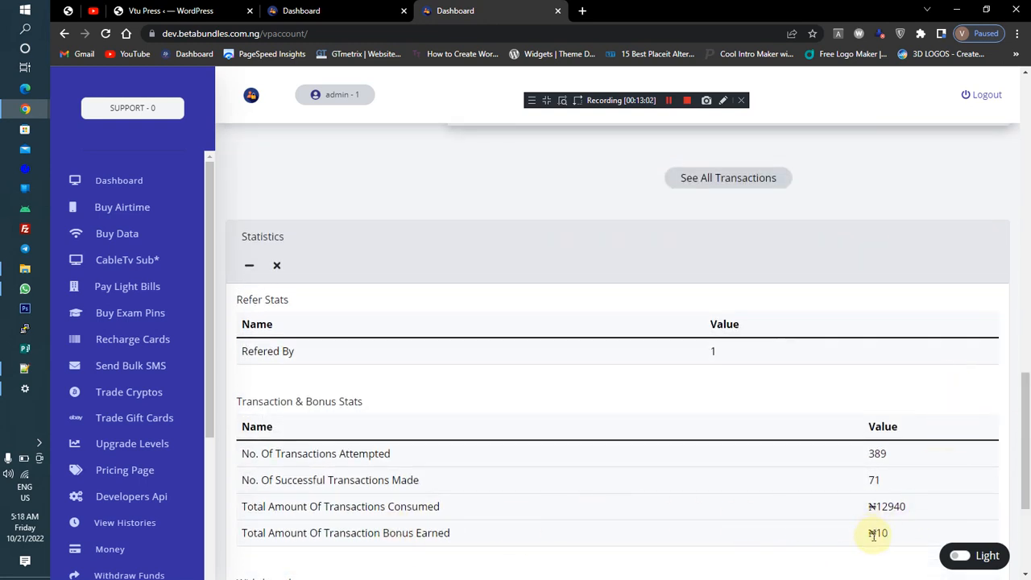
Fill the airtime form with VTU type, MTN network, the phone number and an amount of 200, then purchase
{"action": "left_click", "coordinate": [318, 10]}
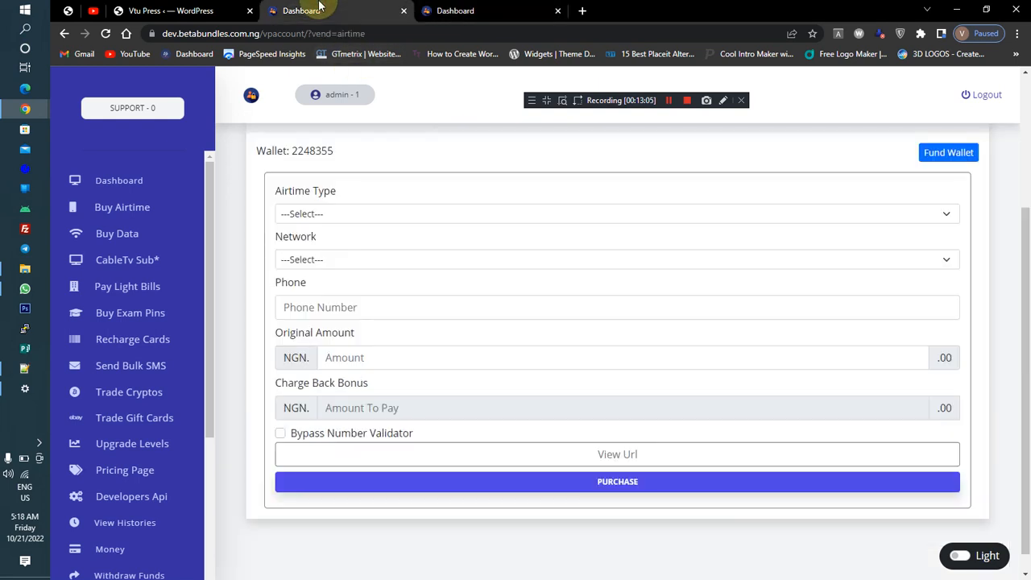
{"action": "left_click", "coordinate": [295, 214]}
{"action": "left_click", "coordinate": [309, 244]}
{"action": "left_click", "coordinate": [315, 259]}
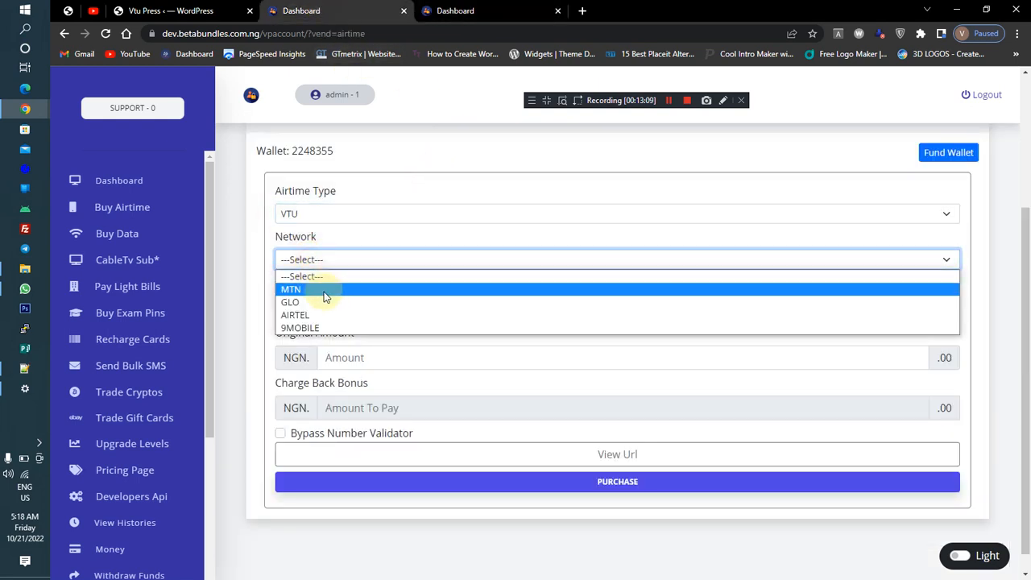
{"action": "left_click", "coordinate": [324, 285]}
{"action": "left_click", "coordinate": [331, 308]}
{"action": "left_click", "coordinate": [389, 344]}
{"action": "left_click", "coordinate": [404, 358]}
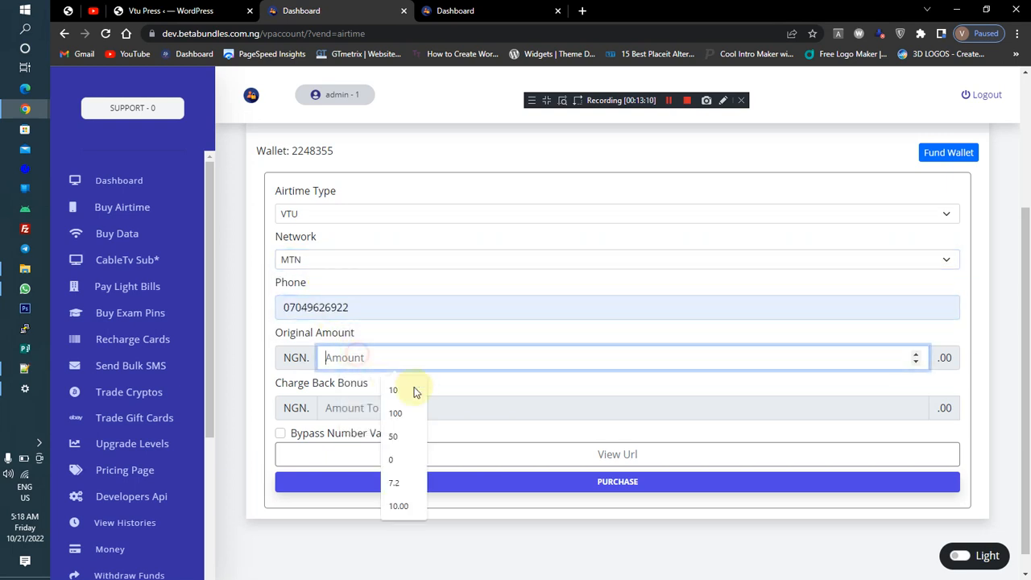
{"action": "left_click", "coordinate": [421, 411]}
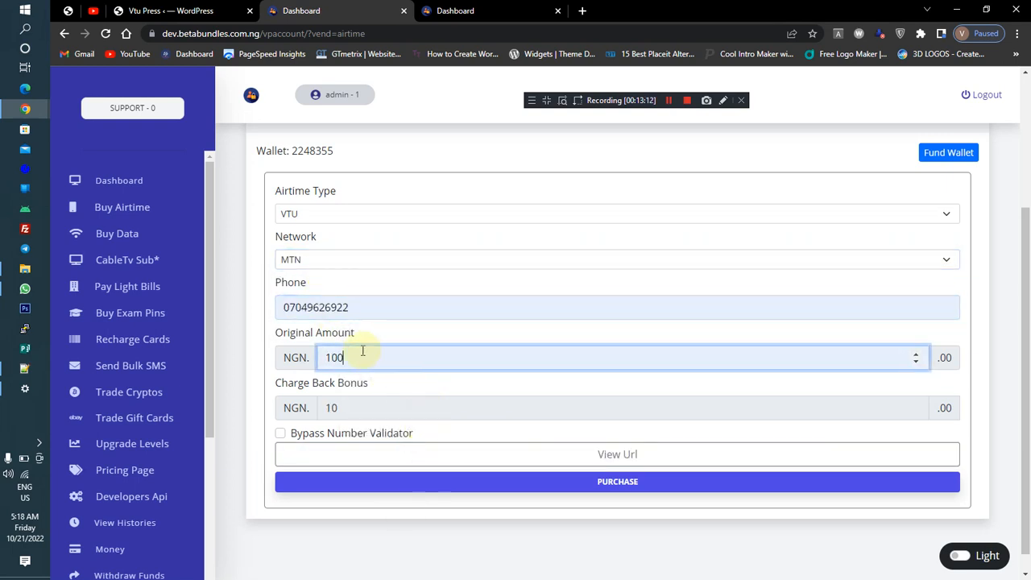
{"action": "left_click_drag", "start_coordinate": [354, 356], "coordinate": [267, 357]}
{"action": "type", "text": "200"}
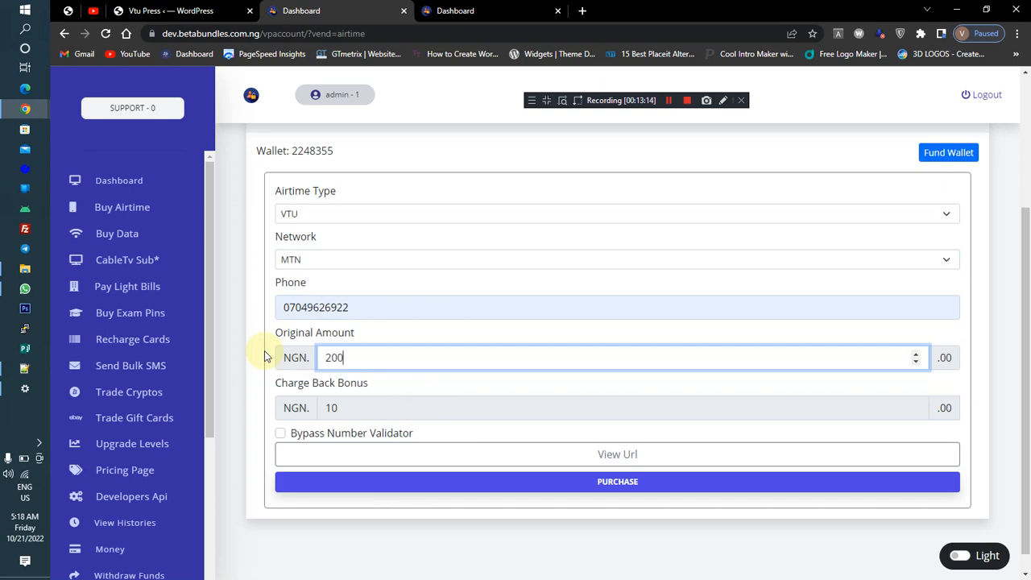
{"action": "left_click", "coordinate": [406, 390]}
{"action": "left_click", "coordinate": [449, 486]}
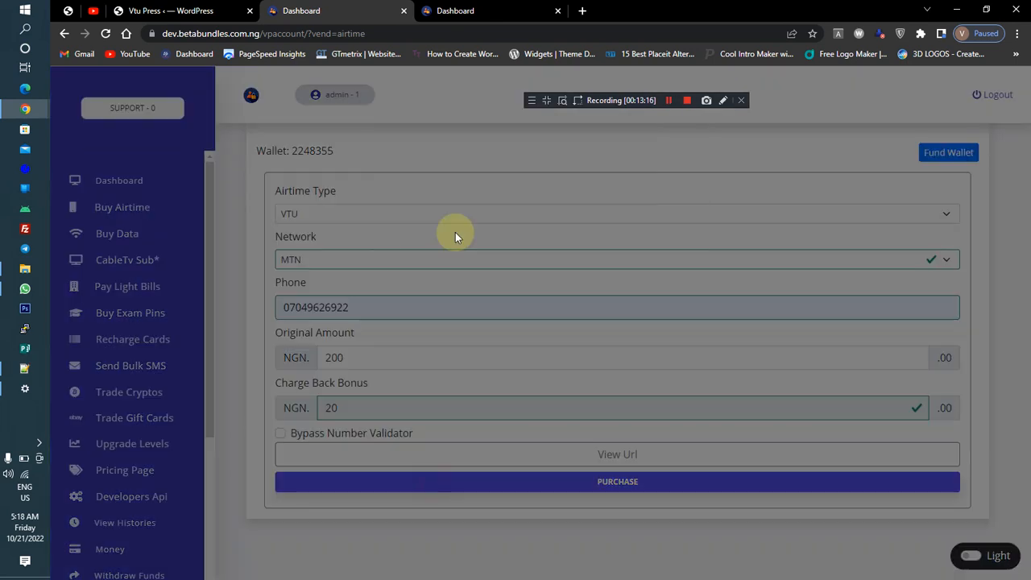
Enter the transaction PIN in the purchase confirmation and proceed with the airtime purchase
{"action": "left_click", "coordinate": [471, 235]}
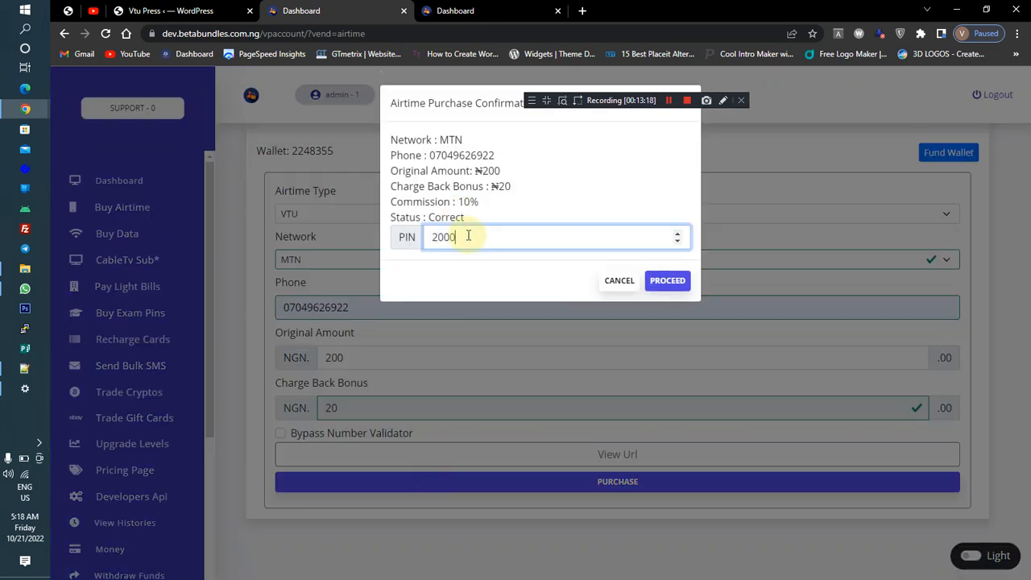
{"action": "left_click", "coordinate": [668, 280]}
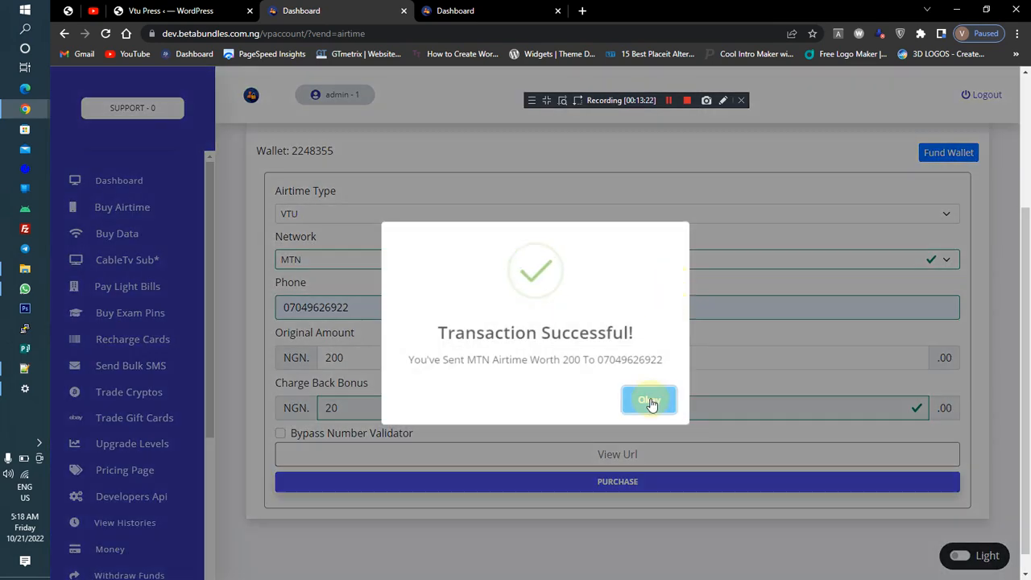
{"action": "left_click", "coordinate": [651, 401]}
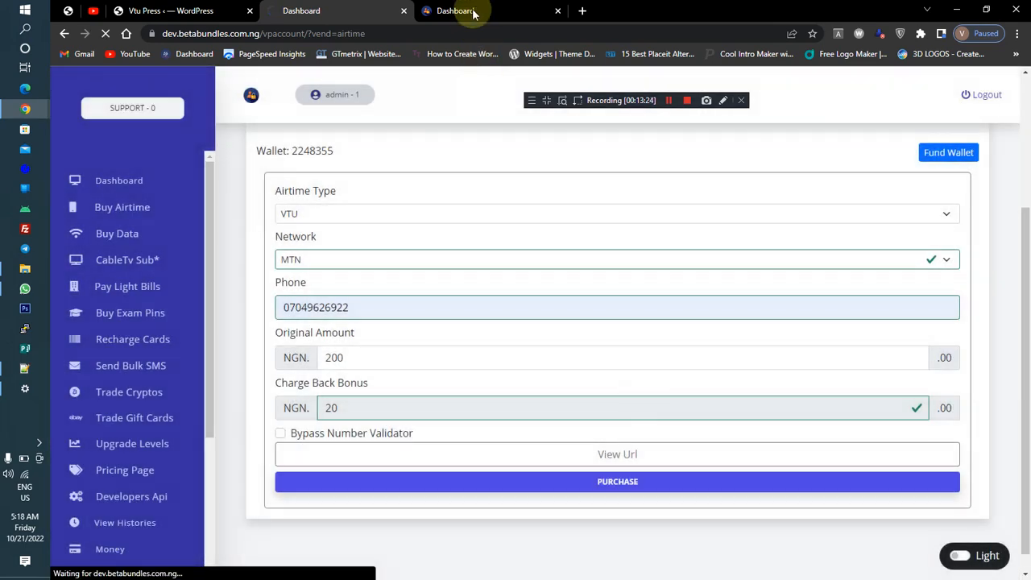
Reload the user dashboard overview to check the transaction bonus earned
{"action": "left_click", "coordinate": [458, 9]}
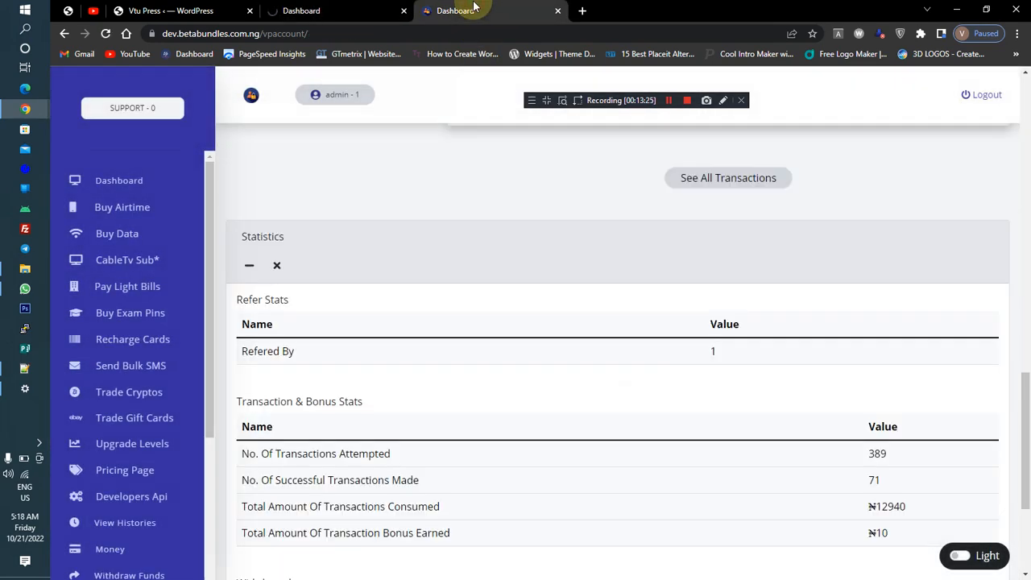
{"action": "left_click", "coordinate": [106, 34]}
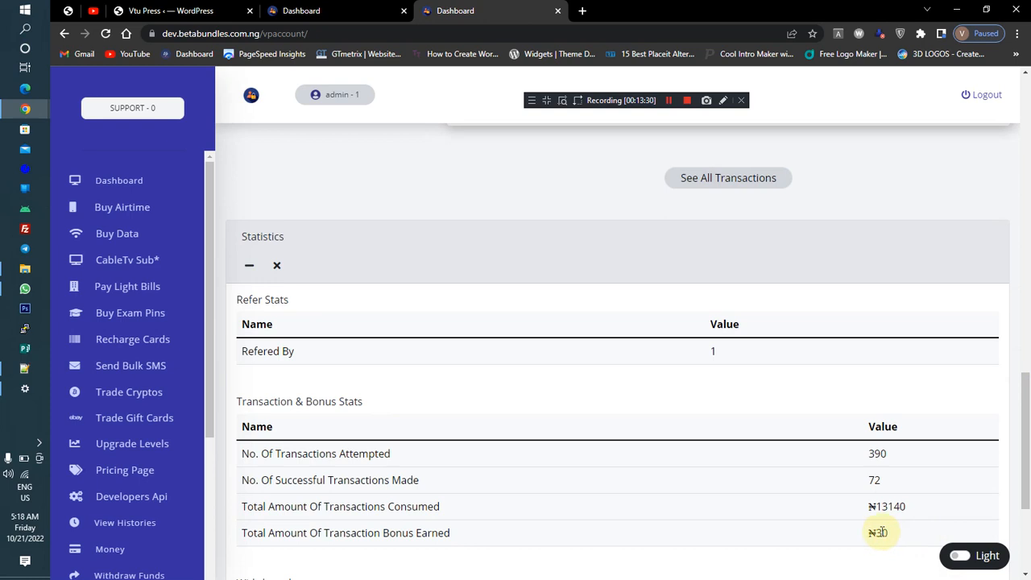
{"action": "left_click_drag", "start_coordinate": [895, 532], "coordinate": [870, 536]}
{"action": "left_click", "coordinate": [845, 527]}
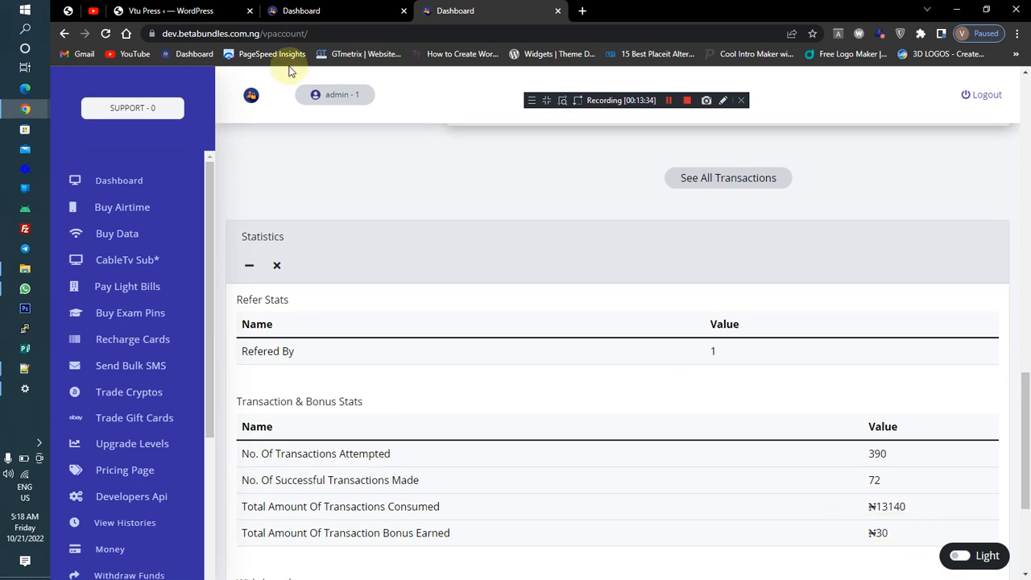
Dismiss the level update confirmation and open MLM Settings from the VTUPress settings
{"action": "left_click", "coordinate": [159, 8]}
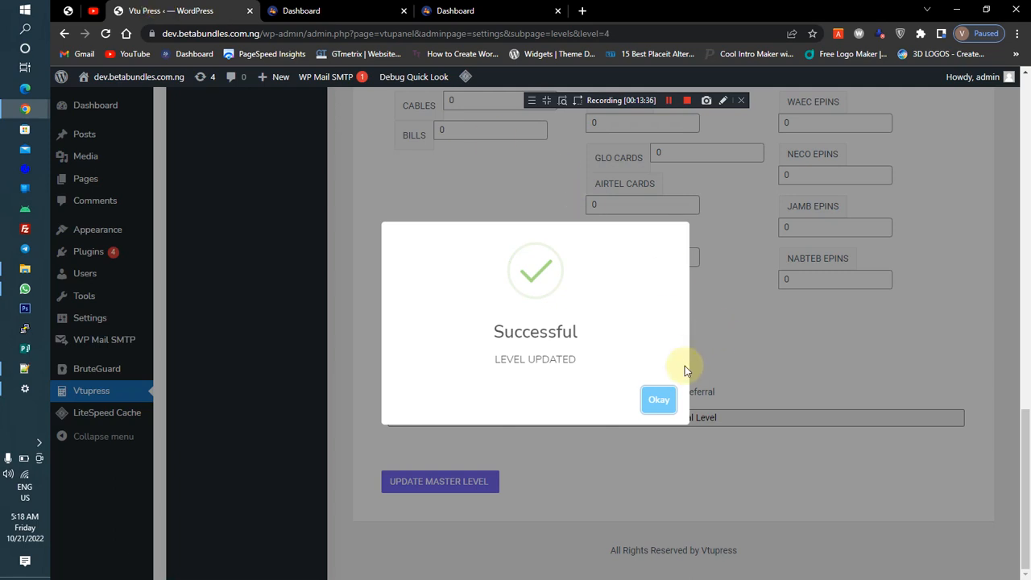
{"action": "left_click", "coordinate": [658, 400]}
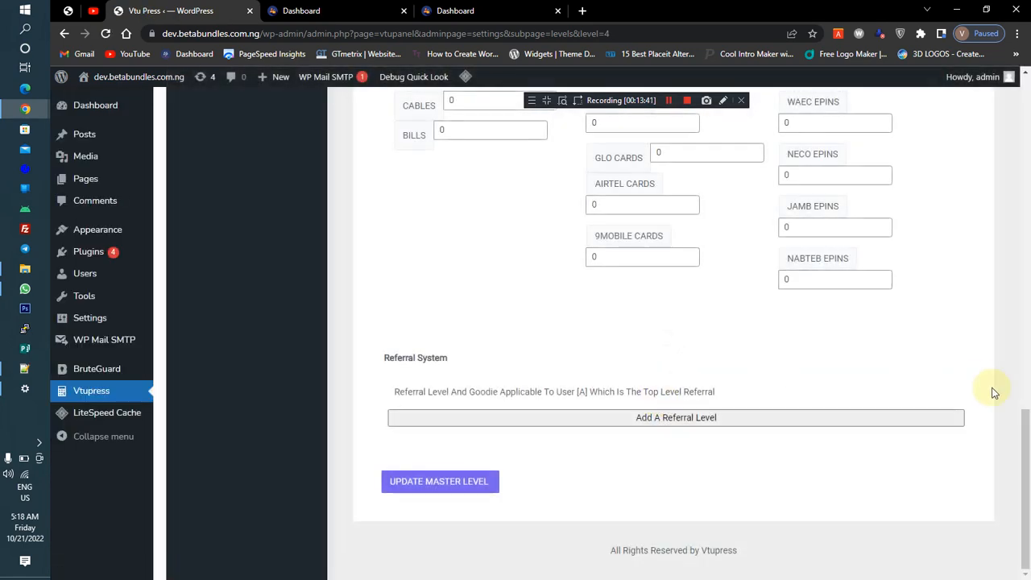
{"action": "left_click_drag", "start_coordinate": [1028, 466], "coordinate": [1026, 182]}
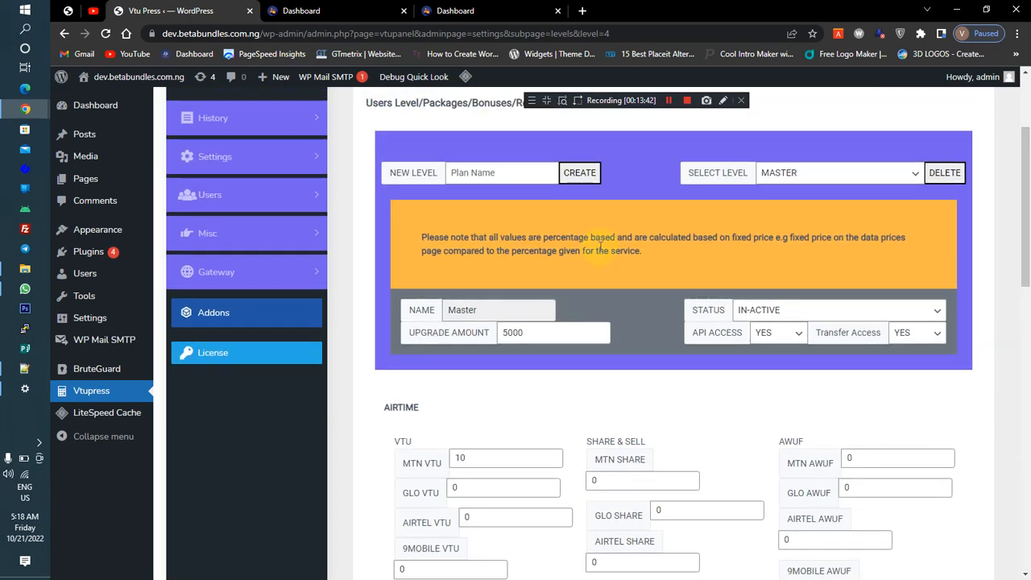
{"action": "left_click", "coordinate": [255, 156]}
{"action": "left_click", "coordinate": [244, 257]}
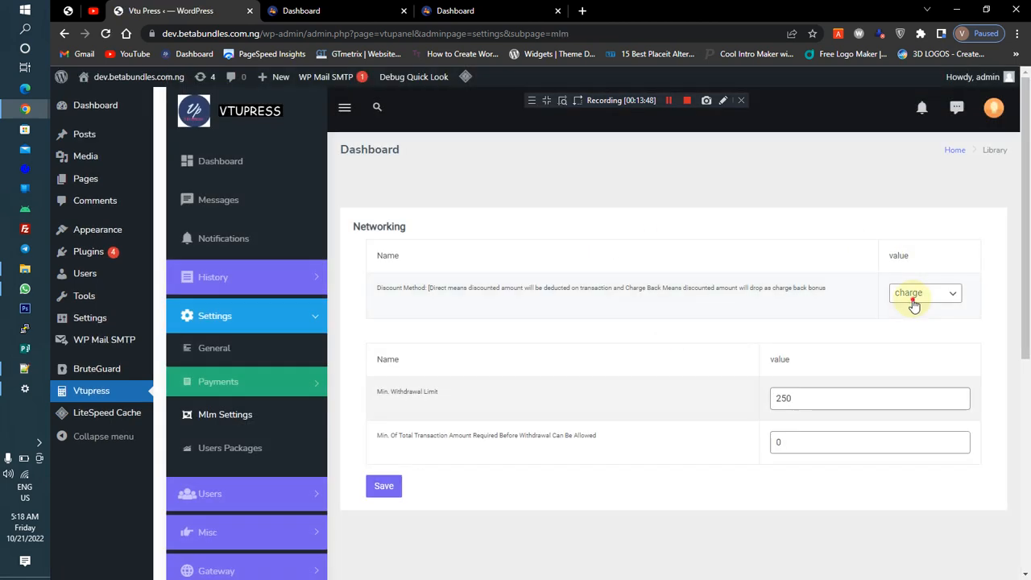
Set the networking discount method to Direct and save the MLM settings
{"action": "left_click", "coordinate": [914, 303]}
{"action": "left_click", "coordinate": [924, 319]}
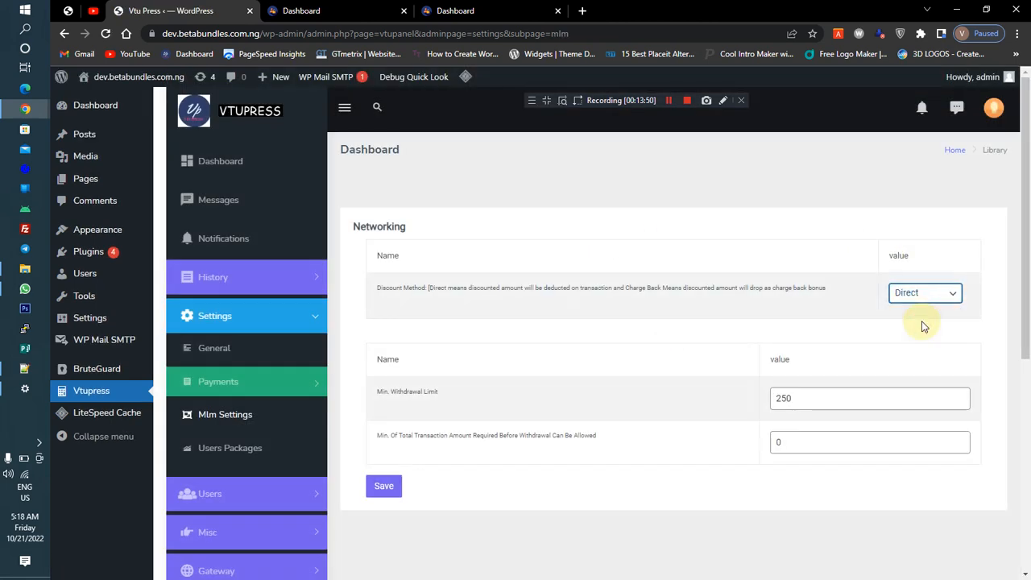
{"action": "left_click", "coordinate": [390, 489]}
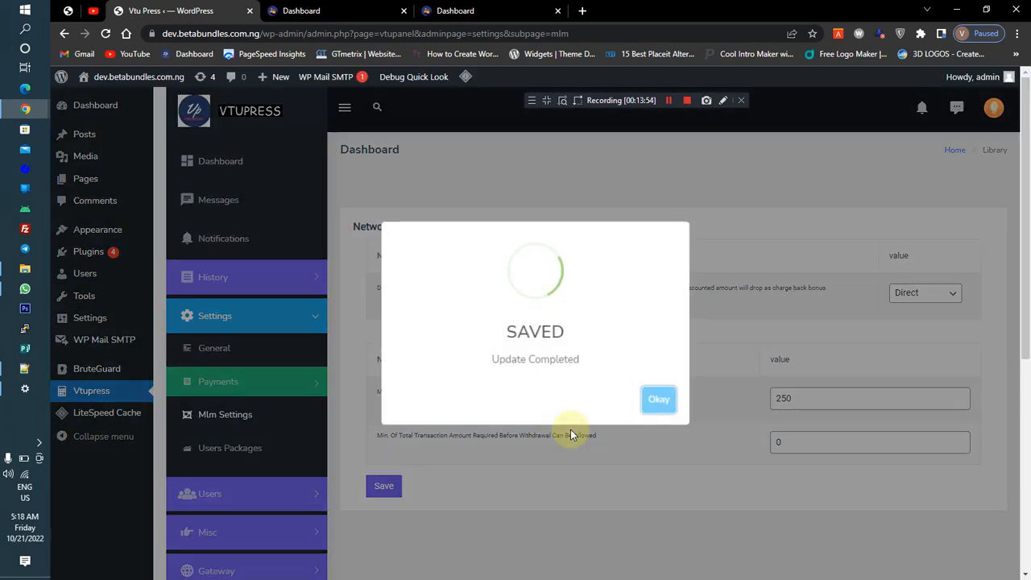
{"action": "left_click", "coordinate": [659, 399]}
Reload the airtime purchase page and glance back at the dashboard statistics tab
{"action": "left_click", "coordinate": [355, 11]}
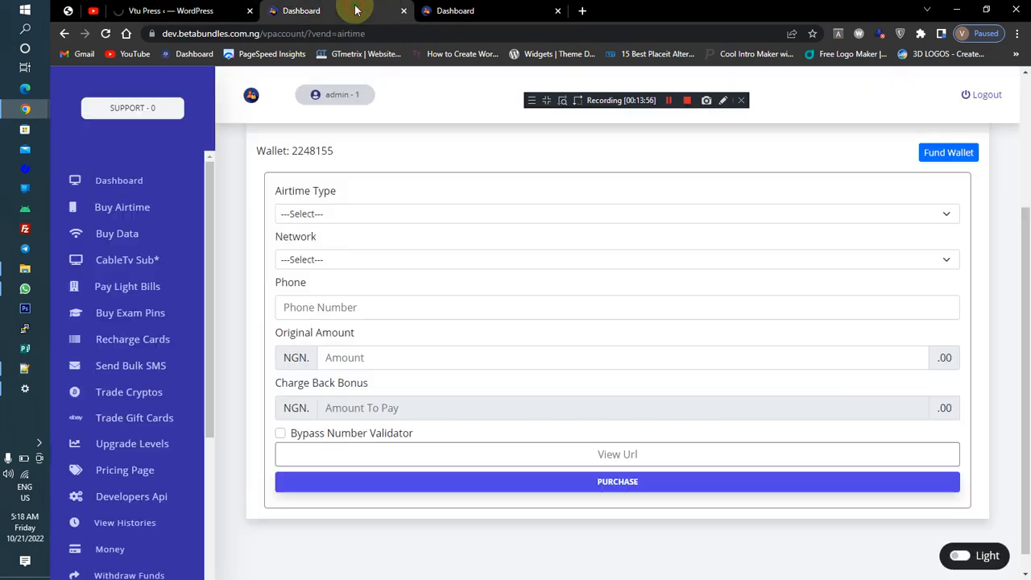
{"action": "left_click", "coordinate": [106, 34]}
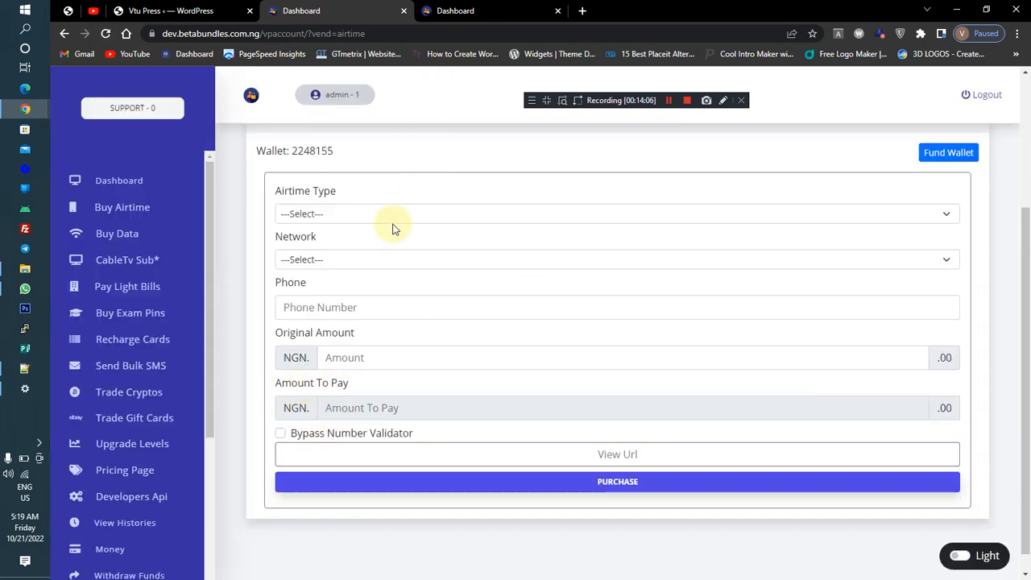
{"action": "left_click", "coordinate": [362, 222]}
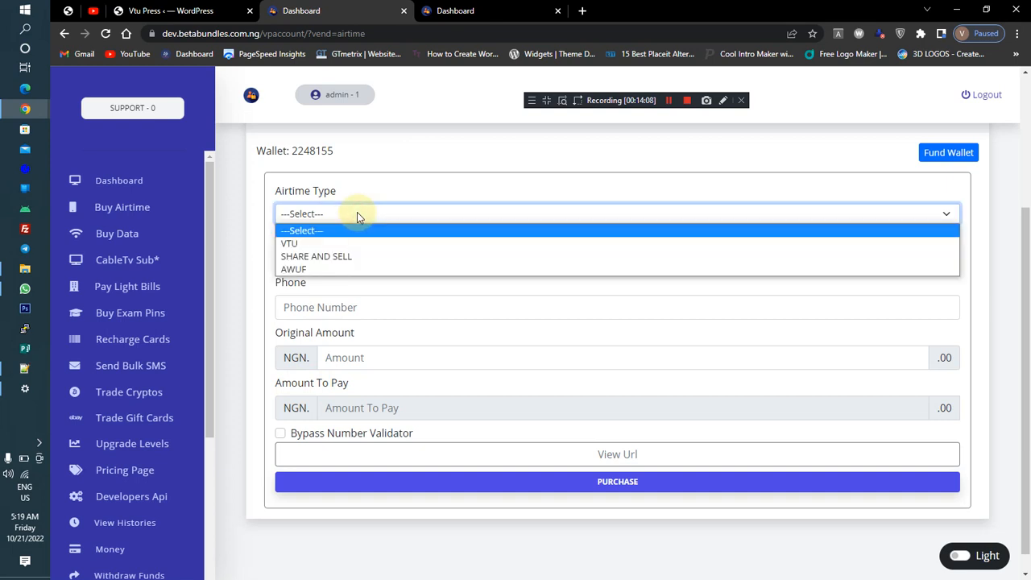
{"action": "left_click", "coordinate": [357, 212]}
{"action": "left_click", "coordinate": [476, 9]}
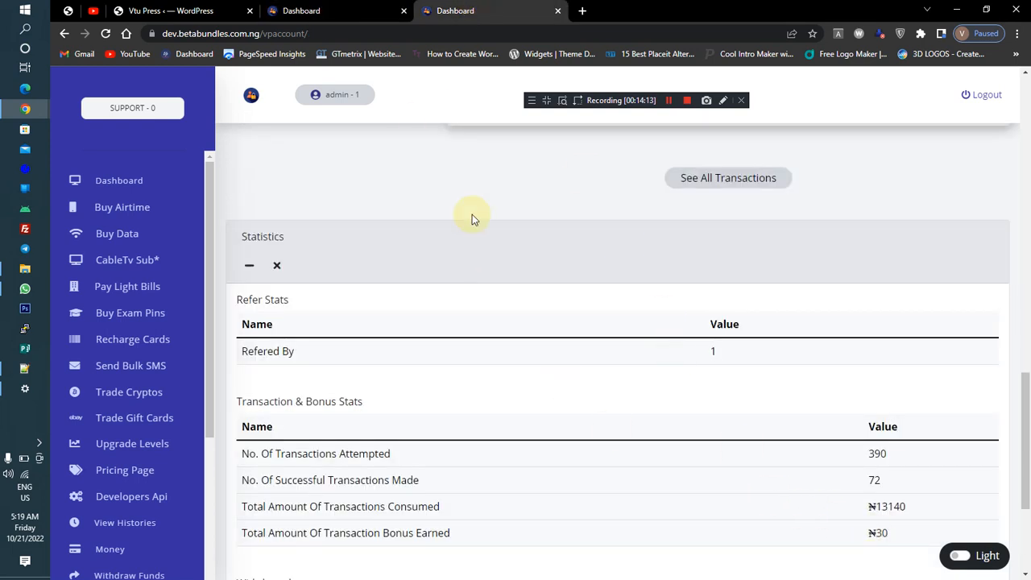
{"action": "left_click", "coordinate": [327, 10]}
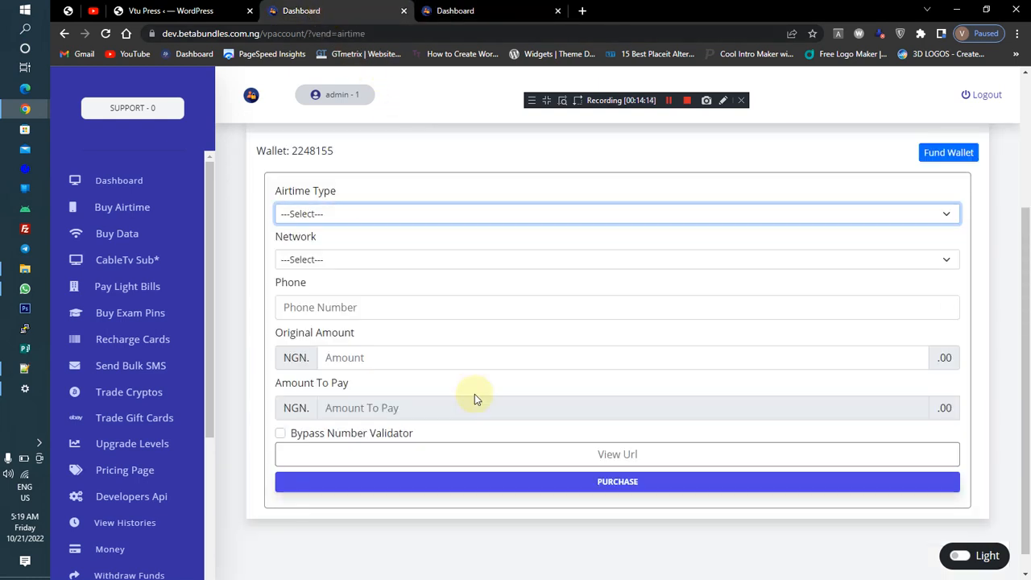
Fill the airtime form with VTU type, MTN network, the recipient's phone number and an amount of 200
{"action": "left_click", "coordinate": [318, 216]}
{"action": "left_click", "coordinate": [320, 239]}
{"action": "left_click", "coordinate": [308, 259]}
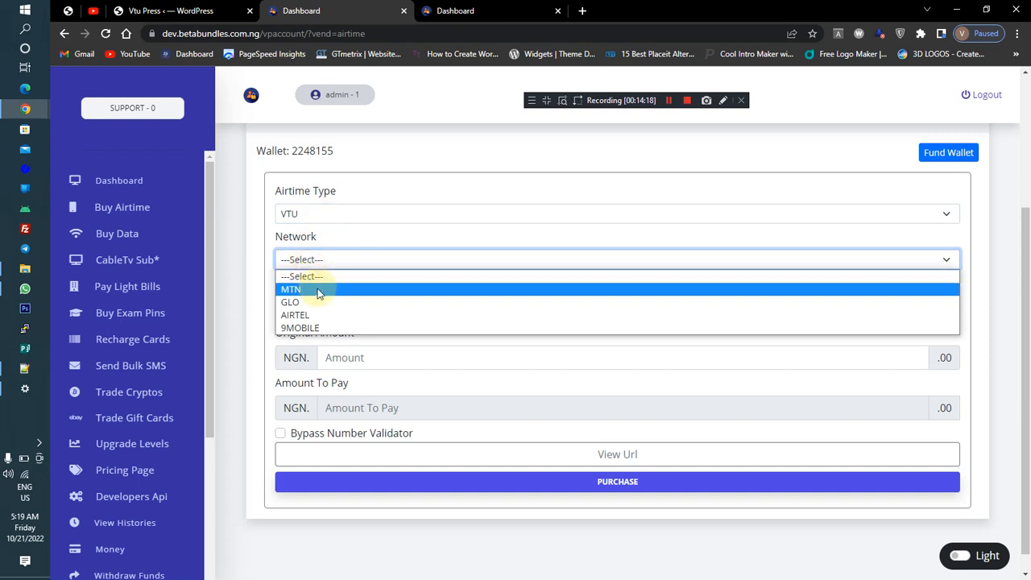
{"action": "left_click", "coordinate": [319, 291]}
{"action": "left_click", "coordinate": [331, 307]}
{"action": "left_click", "coordinate": [359, 343]}
{"action": "left_click", "coordinate": [358, 357]}
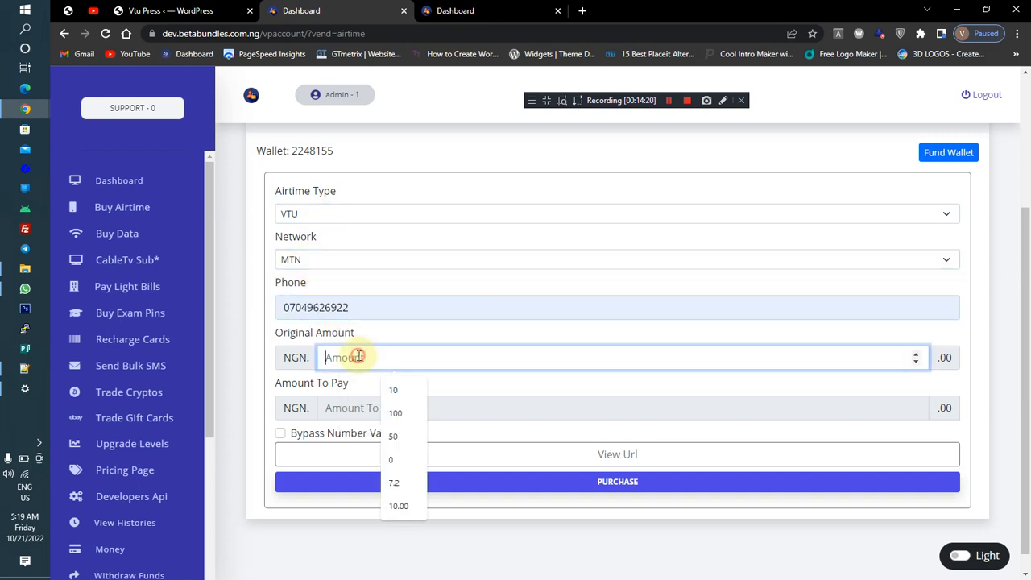
{"action": "type", "text": "200"}
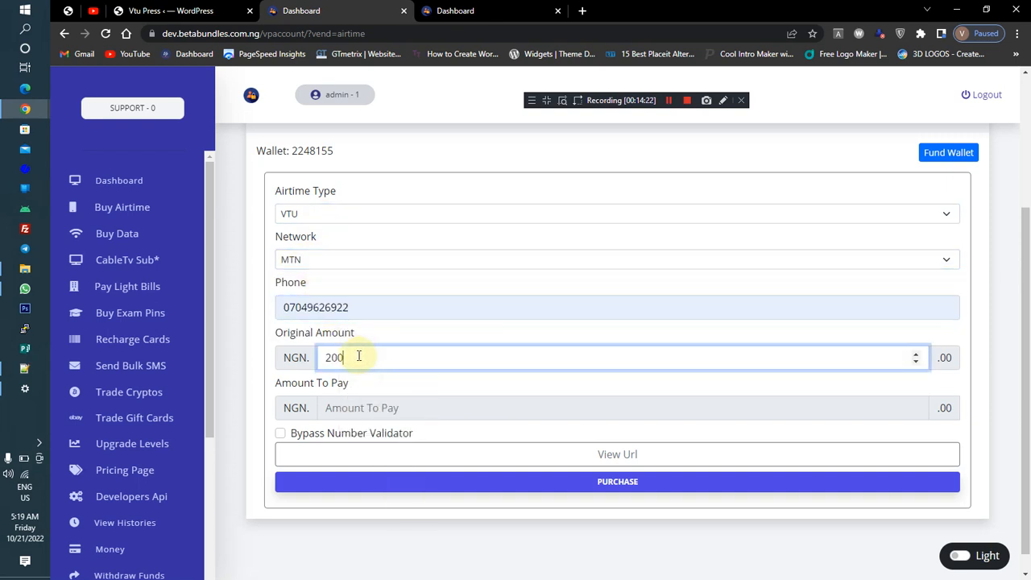
{"action": "left_click", "coordinate": [383, 378]}
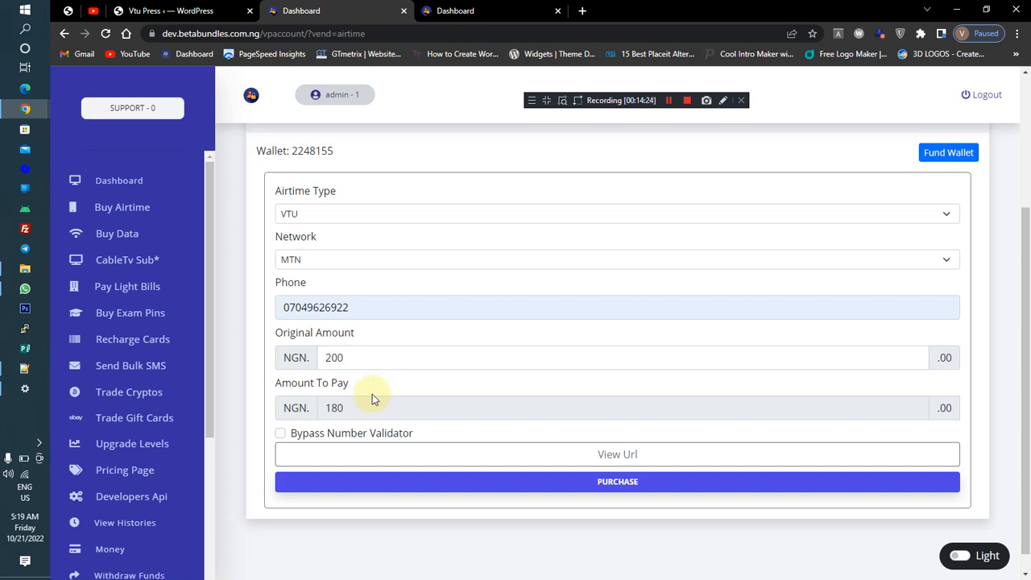
Purchase the airtime by entering the transaction PIN, proceeding, and dismissing the success message
{"action": "double_click", "coordinate": [331, 408]}
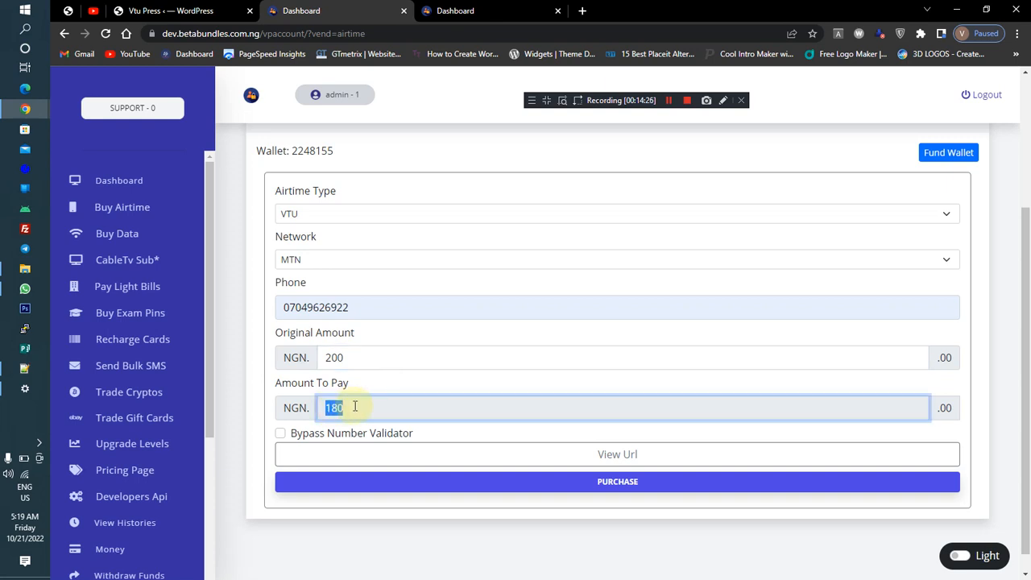
{"action": "double_click", "coordinate": [330, 359]}
{"action": "left_click", "coordinate": [374, 384]}
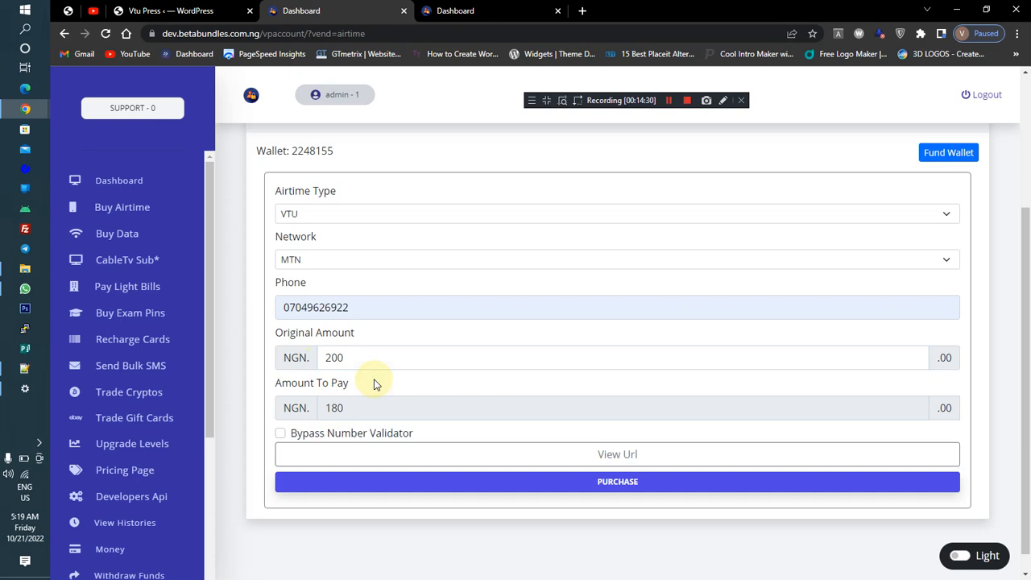
{"action": "left_click", "coordinate": [347, 410]}
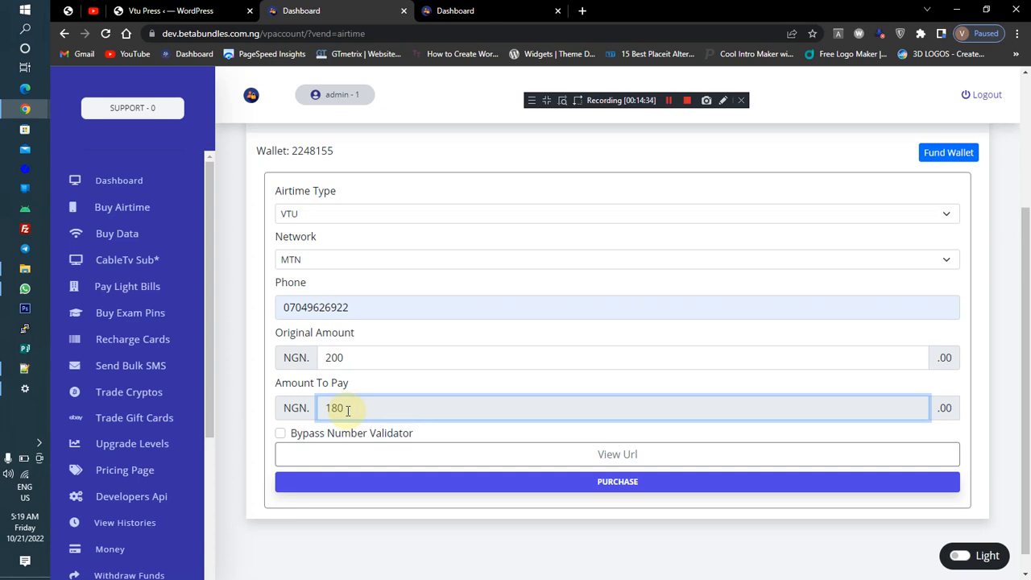
{"action": "left_click", "coordinate": [396, 483]}
{"action": "left_click", "coordinate": [442, 240]}
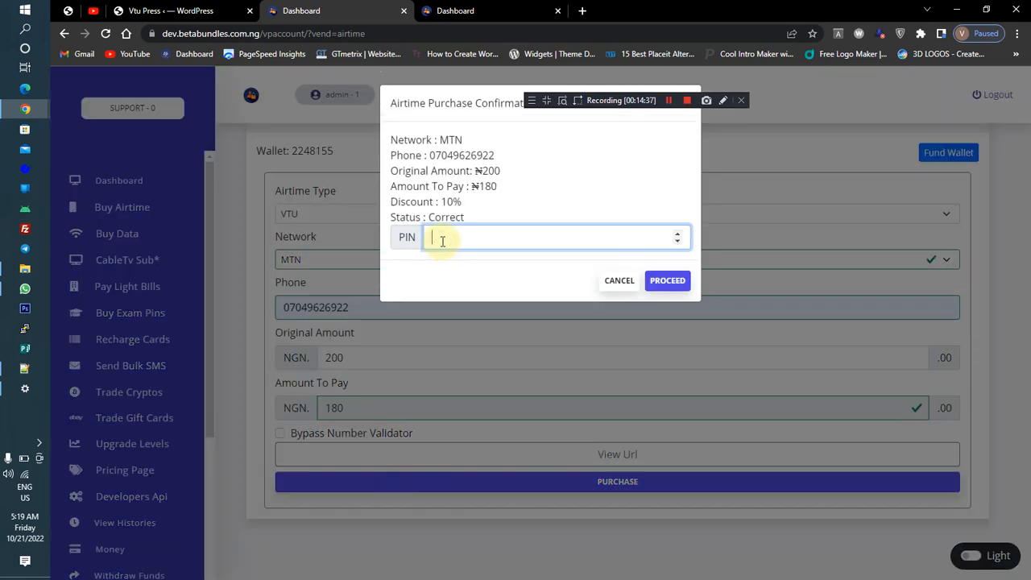
{"action": "left_click", "coordinate": [665, 280]}
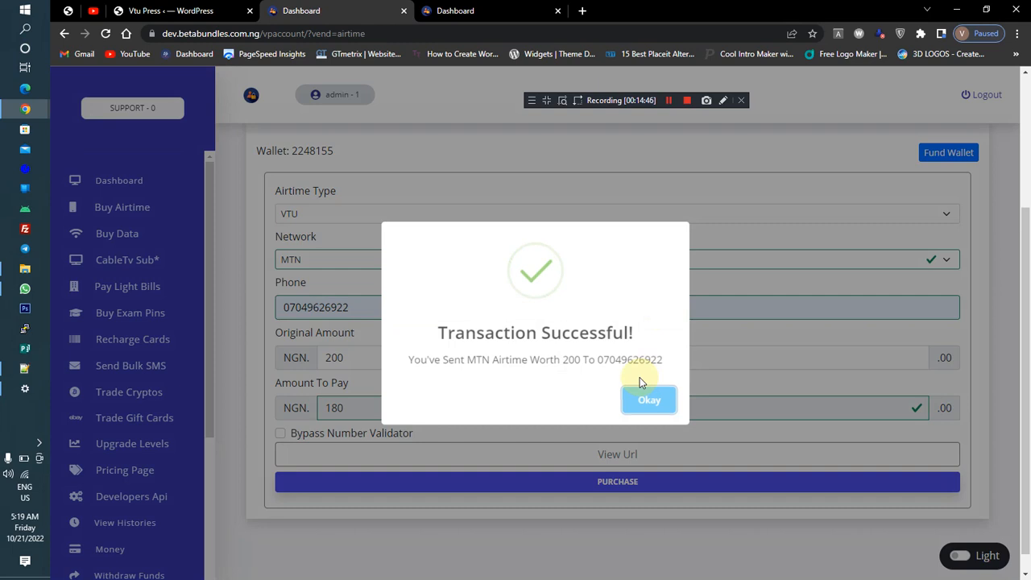
{"action": "left_click", "coordinate": [641, 401]}
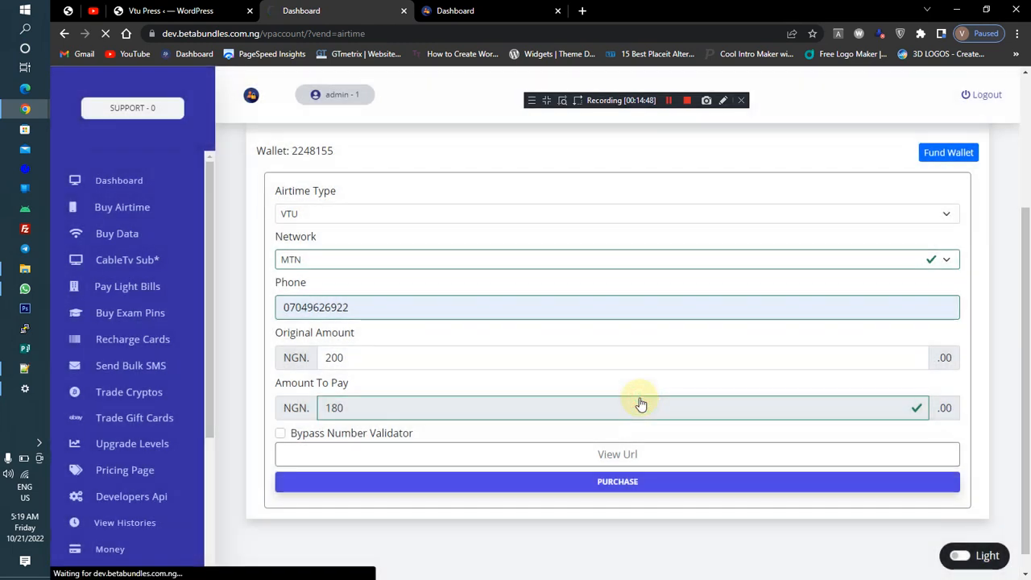
Reload the dashboard overview in the other tab and review the transaction and bonus statistics
{"action": "left_click", "coordinate": [451, 10]}
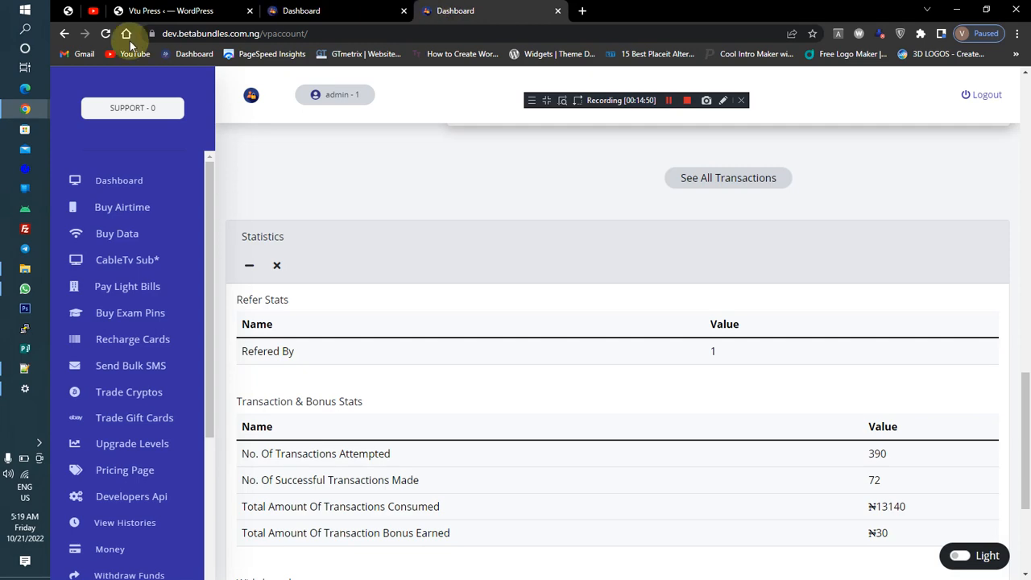
{"action": "left_click", "coordinate": [105, 33]}
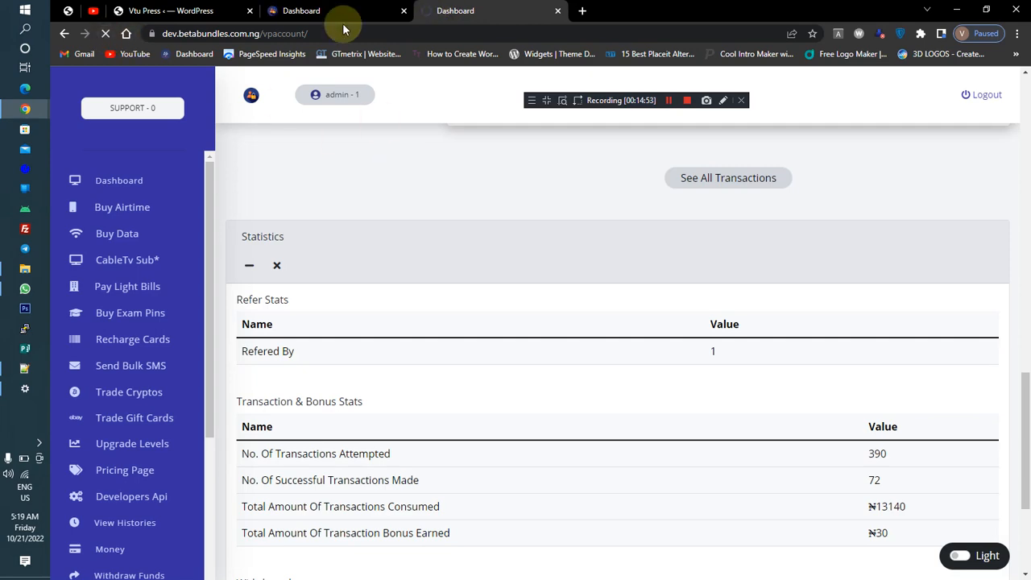
{"action": "left_click", "coordinate": [332, 10]}
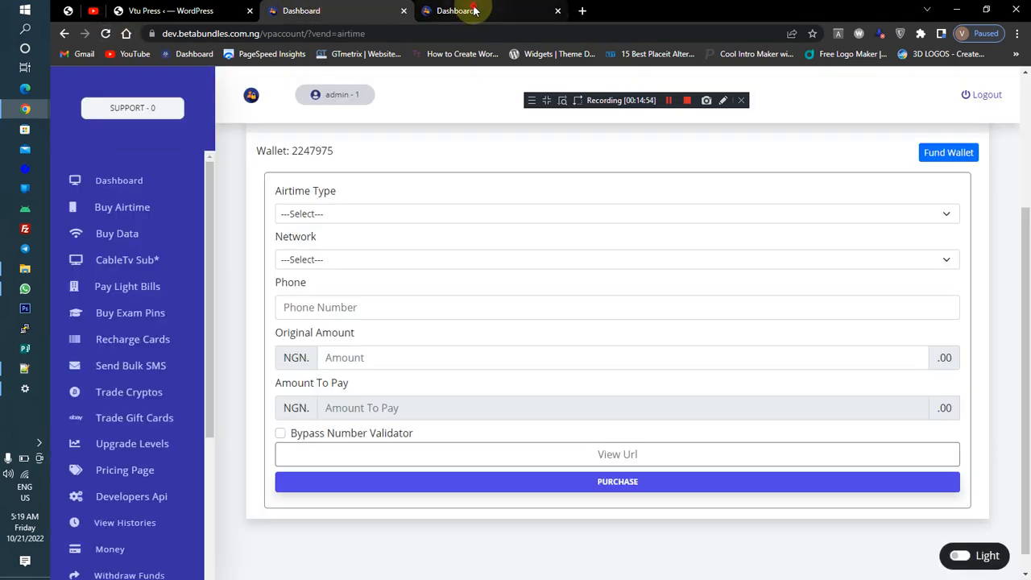
{"action": "left_click", "coordinate": [475, 10]}
{"action": "scroll", "coordinate": [1024, 345], "scroll_direction": "down", "scroll_amount": 5}
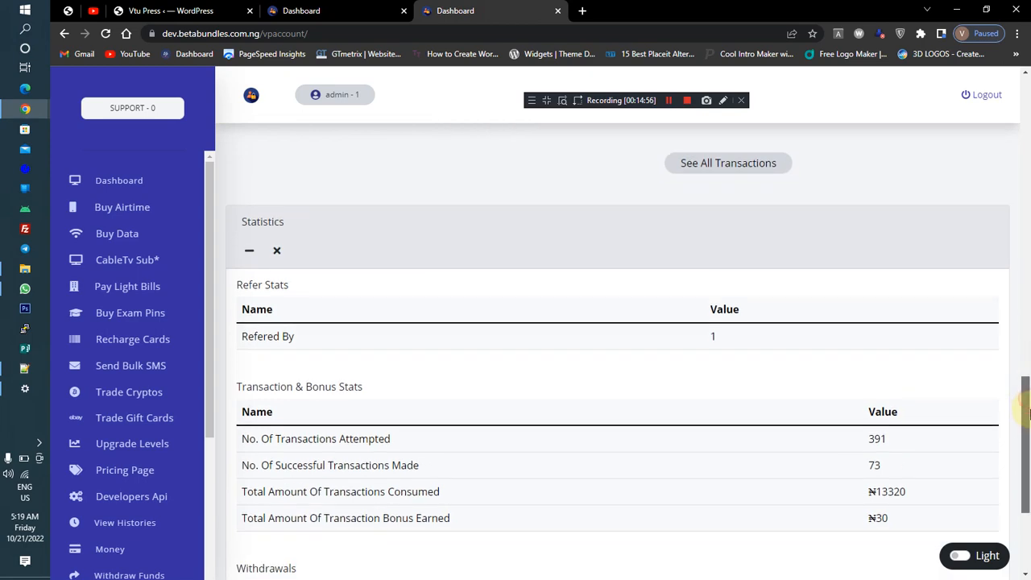
{"action": "left_click_drag", "start_coordinate": [914, 411], "coordinate": [868, 410]}
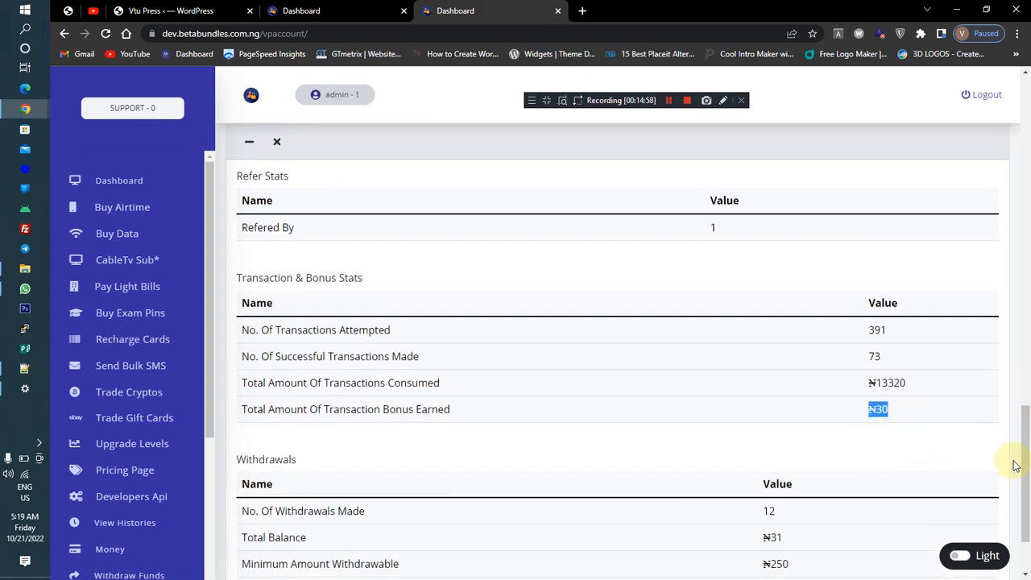
{"action": "left_click_drag", "start_coordinate": [1018, 462], "coordinate": [1024, 232]}
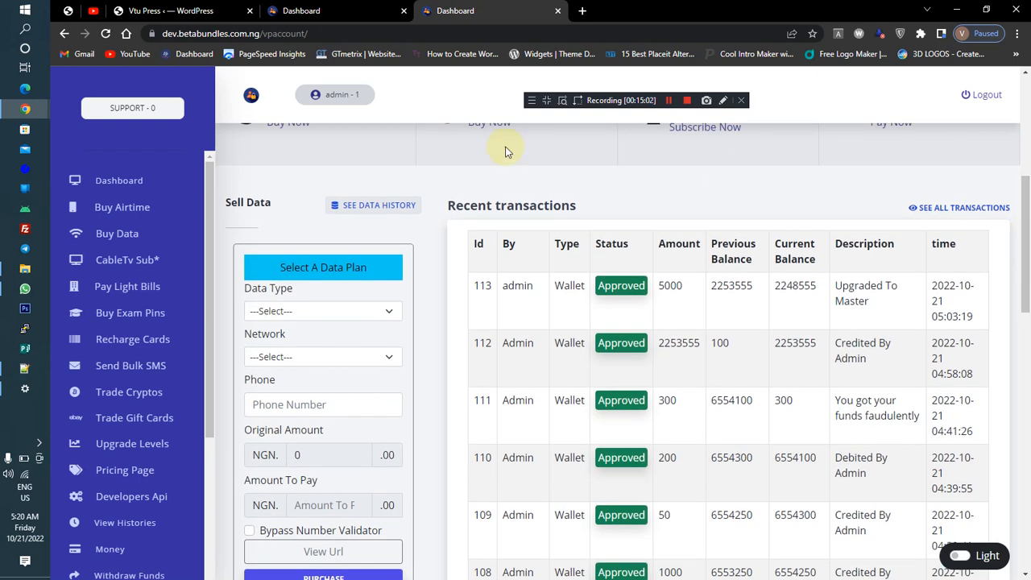
Open the airtime transaction history and compare the amounts of the latest purchases
{"action": "left_click", "coordinate": [105, 33]}
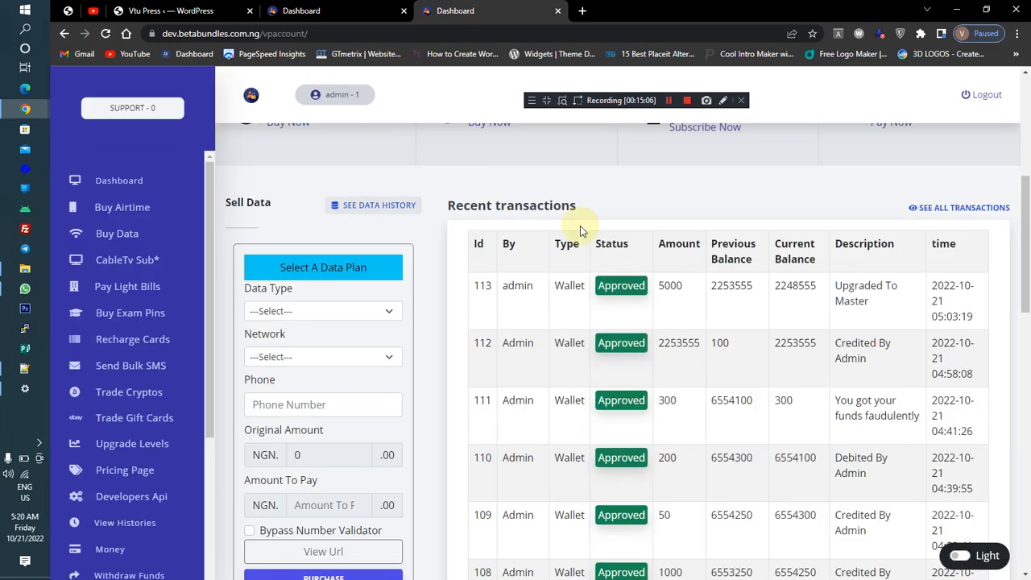
{"action": "left_click", "coordinate": [133, 498]}
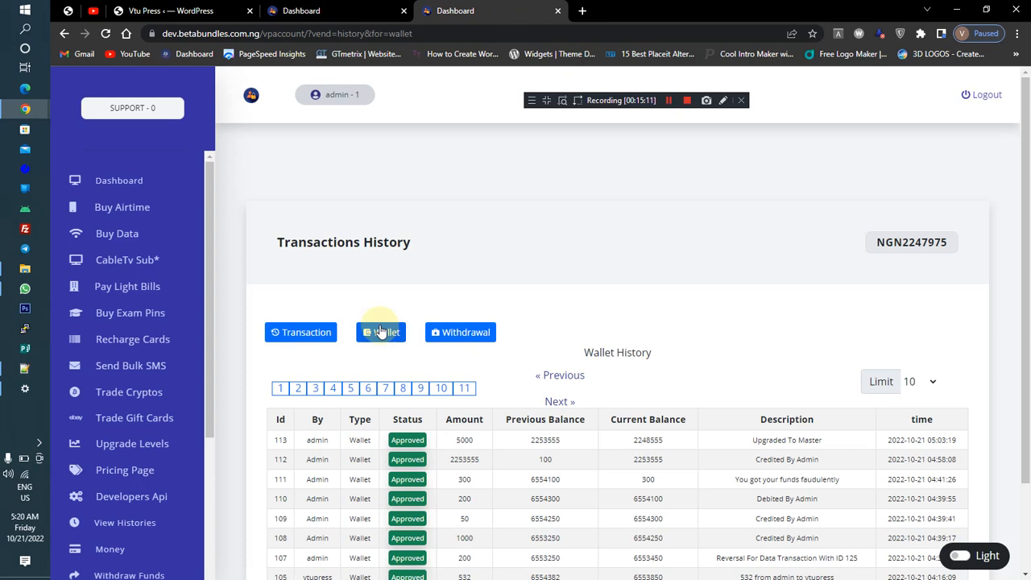
{"action": "left_click", "coordinate": [304, 333]}
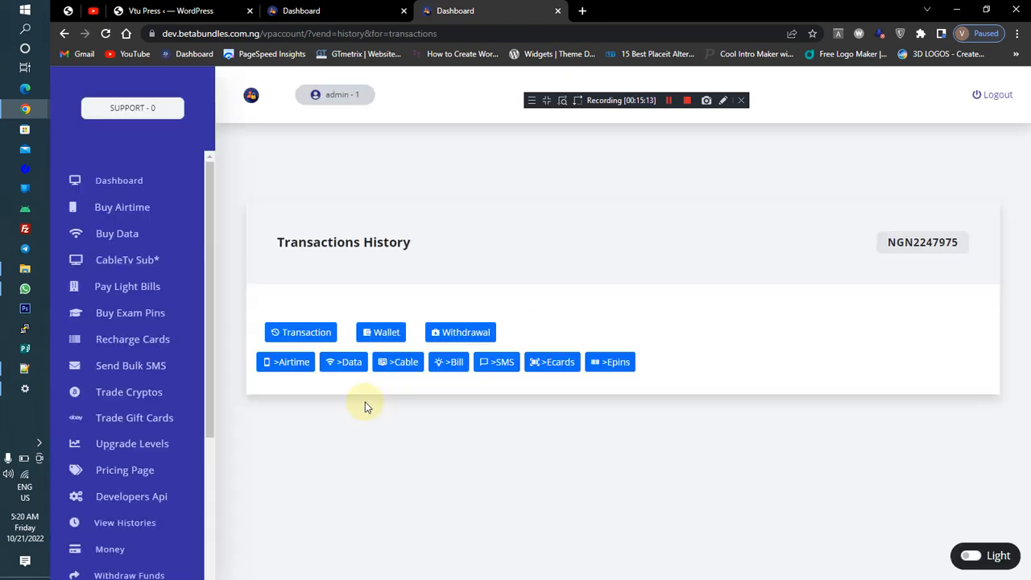
{"action": "left_click", "coordinate": [291, 363]}
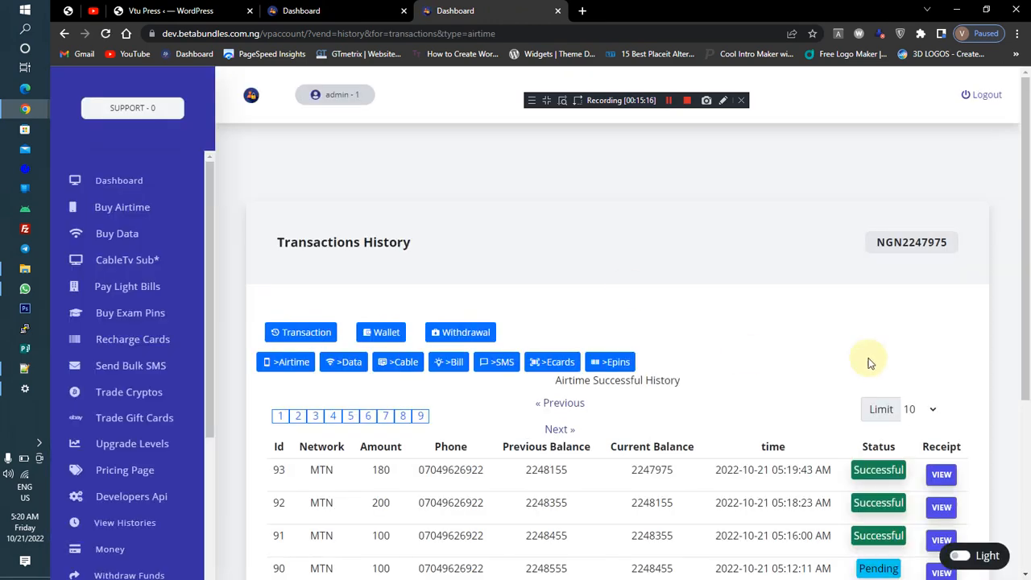
{"action": "scroll", "coordinate": [1027, 342], "scroll_direction": "down", "scroll_amount": 1}
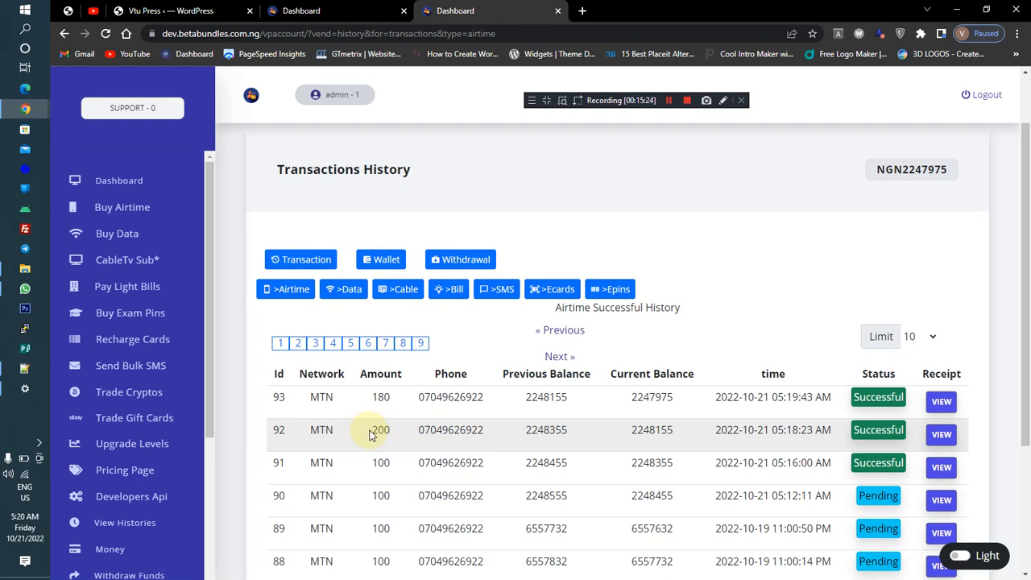
{"action": "left_click_drag", "start_coordinate": [370, 435], "coordinate": [395, 436]}
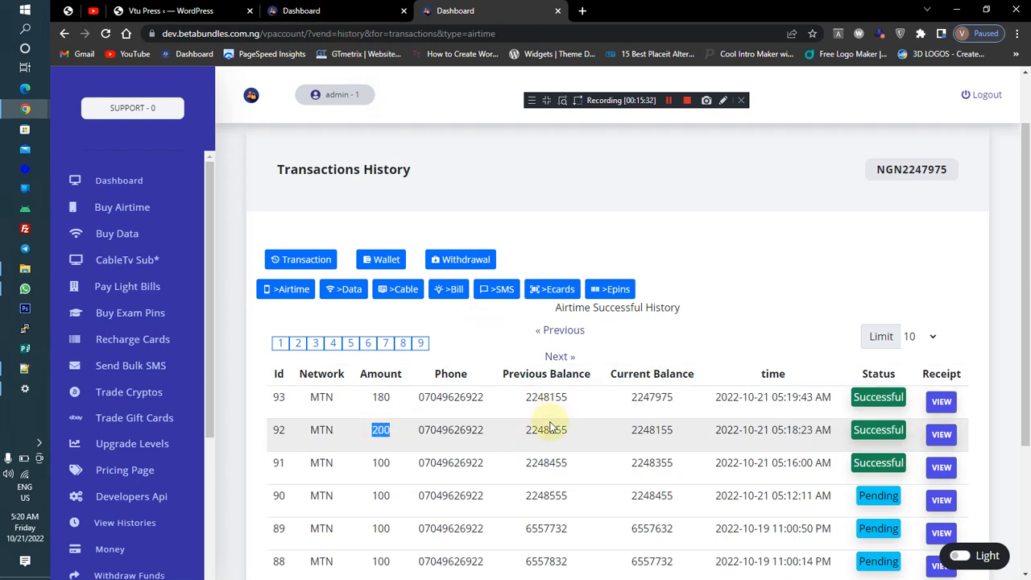
{"action": "left_click", "coordinate": [325, 8]}
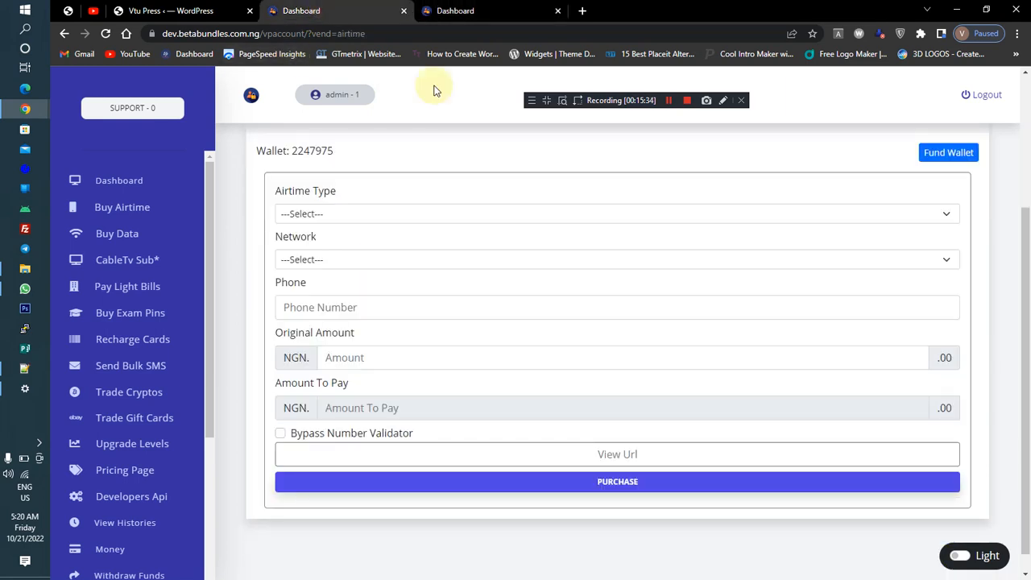
{"action": "left_click", "coordinate": [465, 8]}
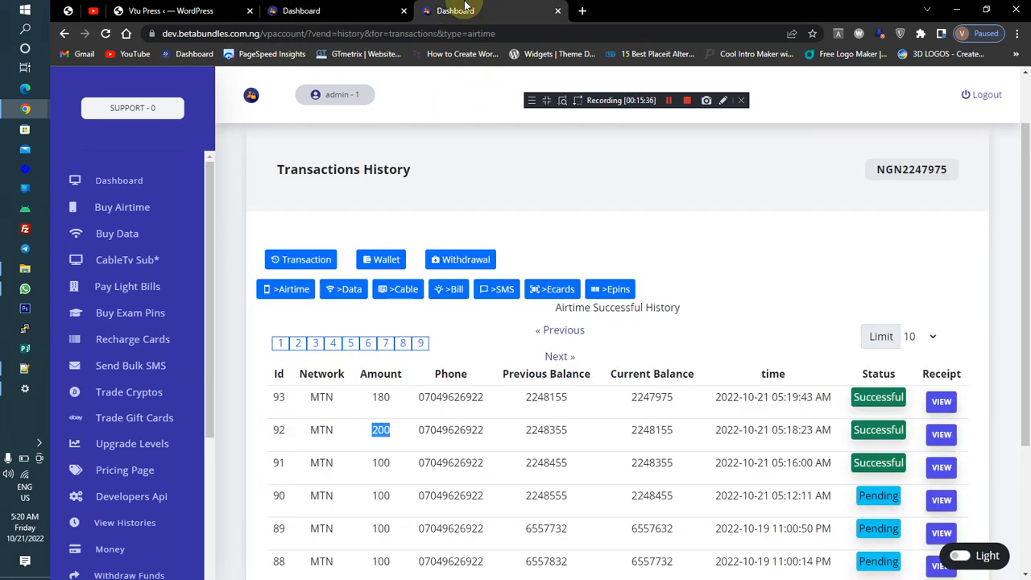
{"action": "double_click", "coordinate": [372, 399]}
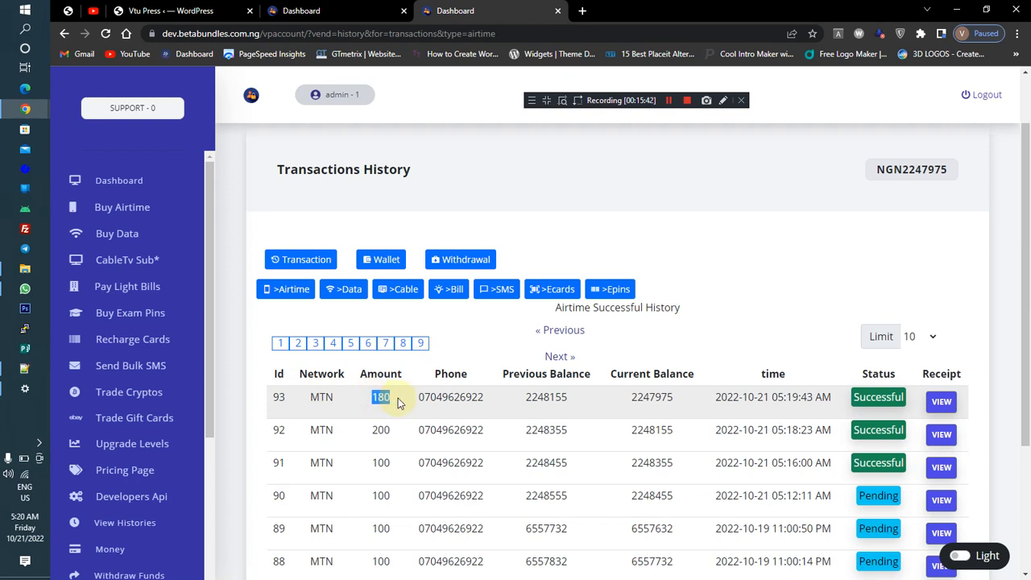
Return to the MLM settings and review the networking discount method options
{"action": "left_click", "coordinate": [198, 11]}
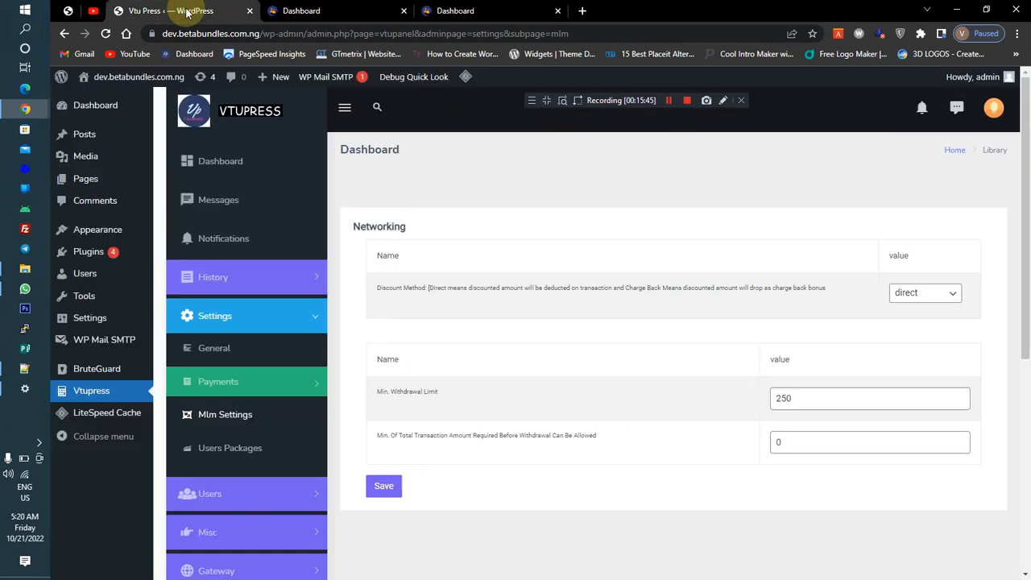
{"action": "left_click", "coordinate": [908, 296]}
{"action": "left_click", "coordinate": [907, 295]}
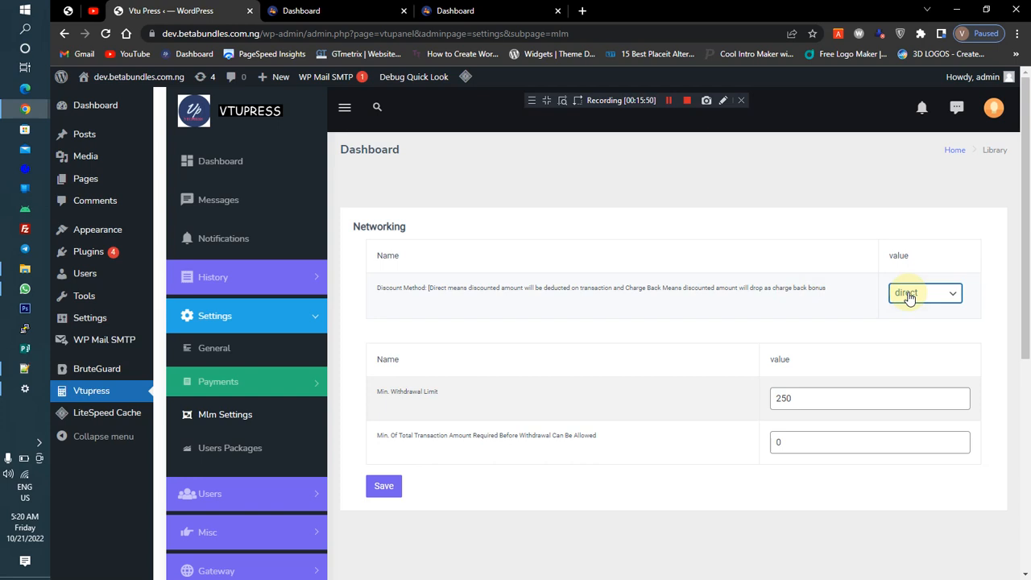
{"action": "left_click", "coordinate": [908, 295]}
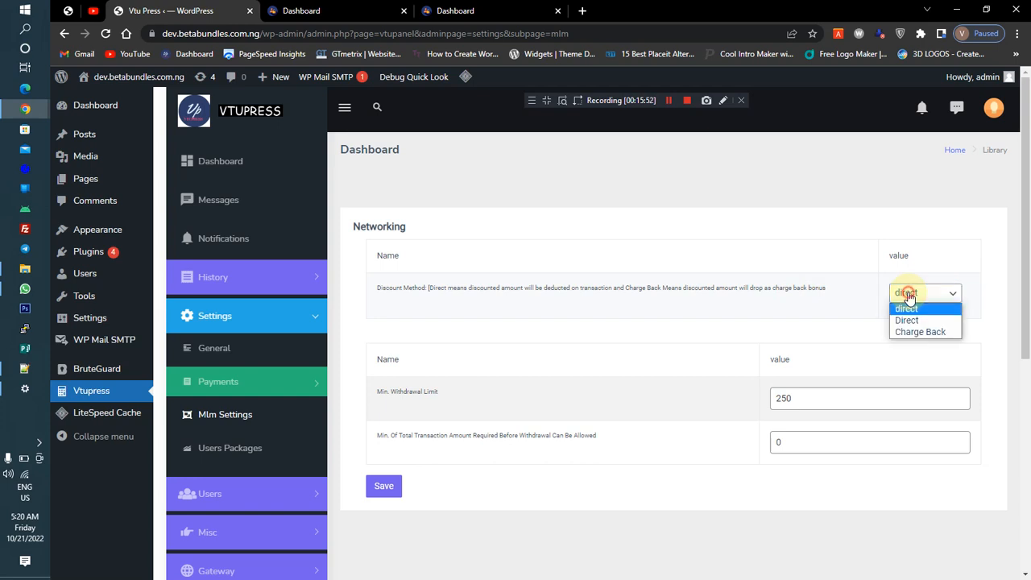
{"action": "left_click", "coordinate": [909, 297]}
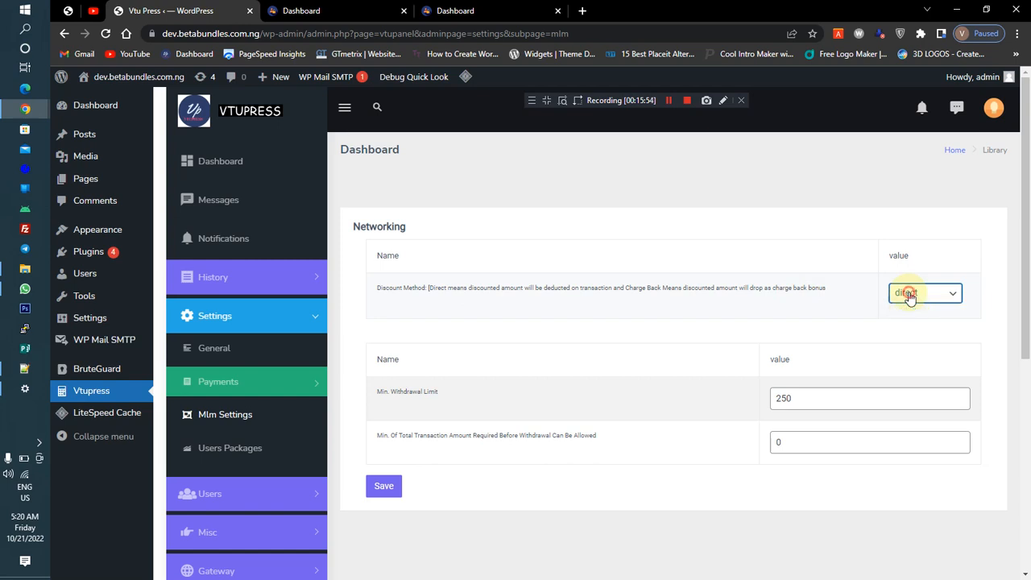